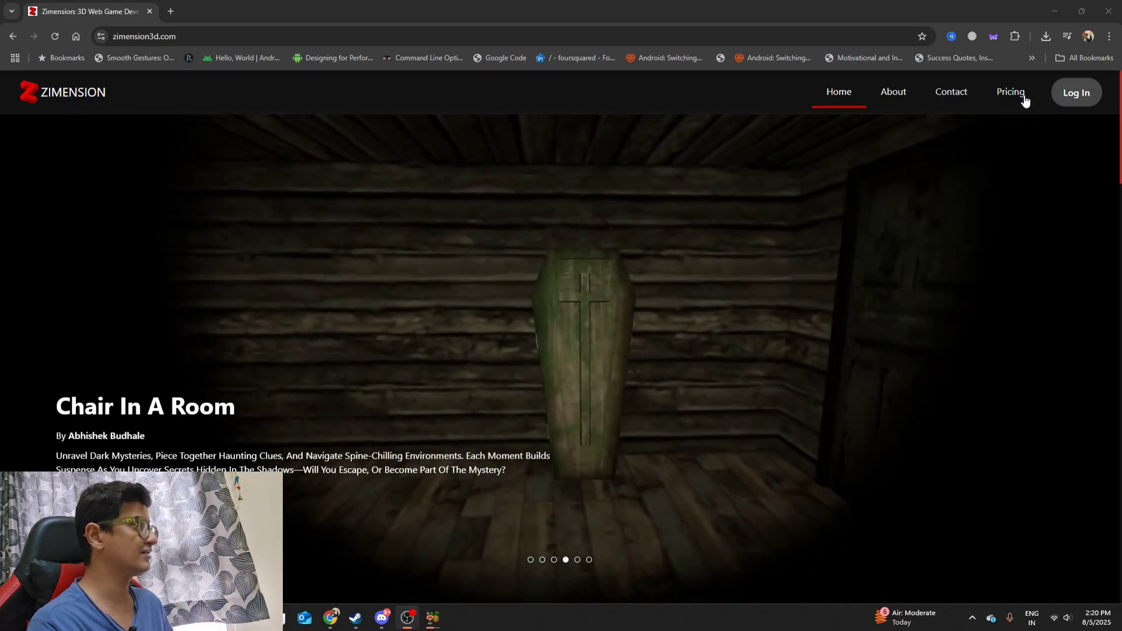
Look over the subscription plans and prices, then return to the home page
{"action": "left_click", "coordinate": [1021, 97]}
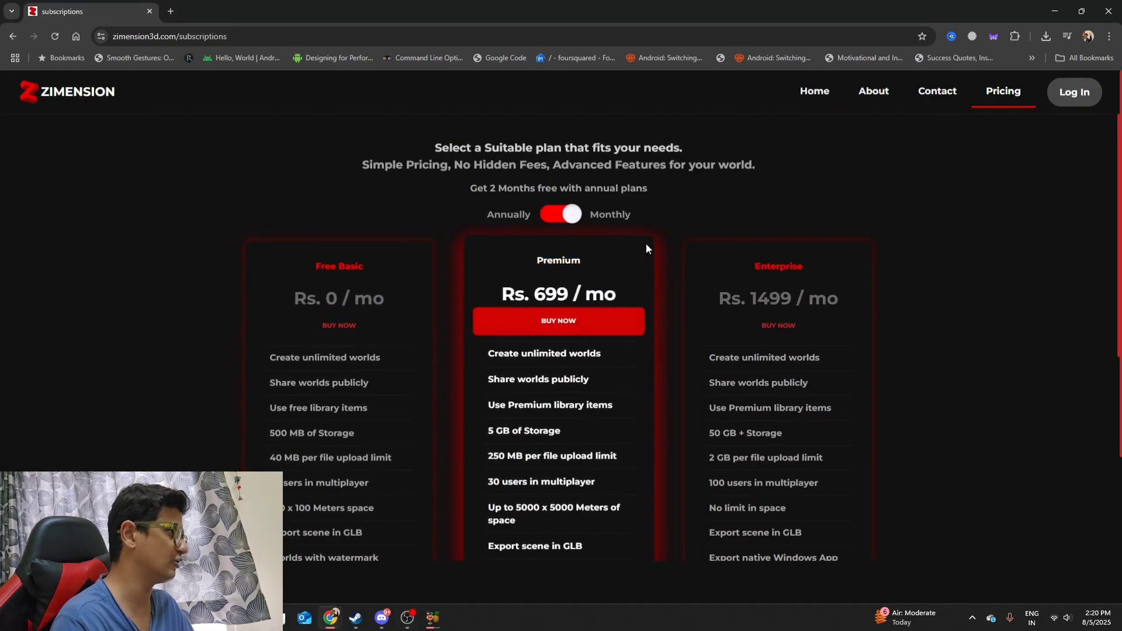
{"action": "scroll", "coordinate": [555, 313], "scroll_direction": "down", "scroll_amount": 2}
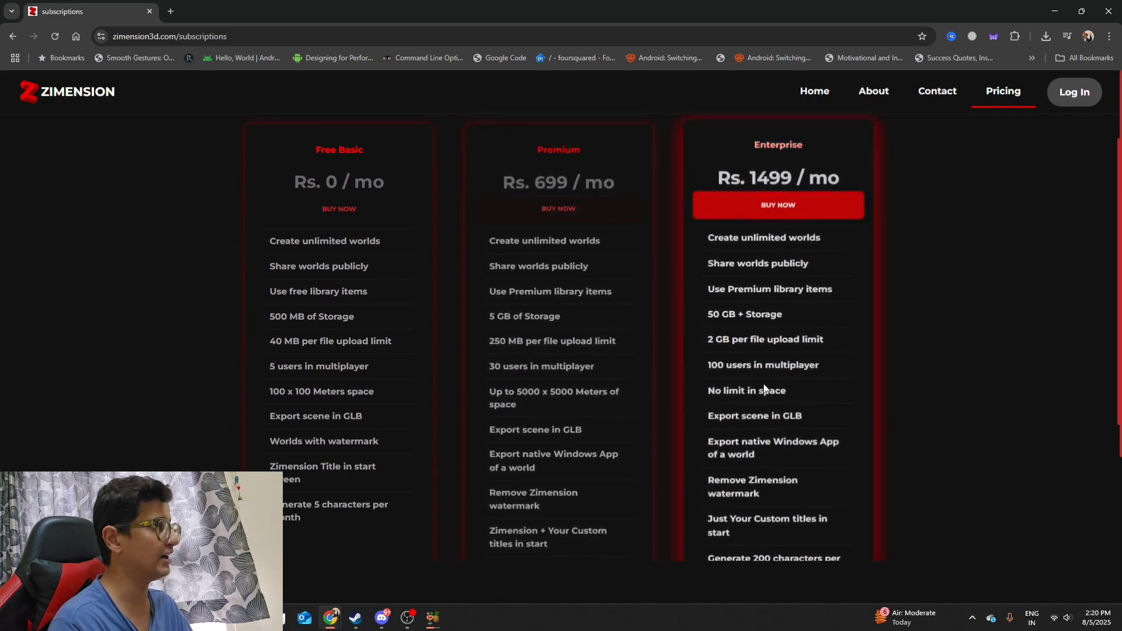
{"action": "scroll", "coordinate": [764, 389], "scroll_direction": "up", "scroll_amount": 2}
{"action": "left_click", "coordinate": [821, 95]}
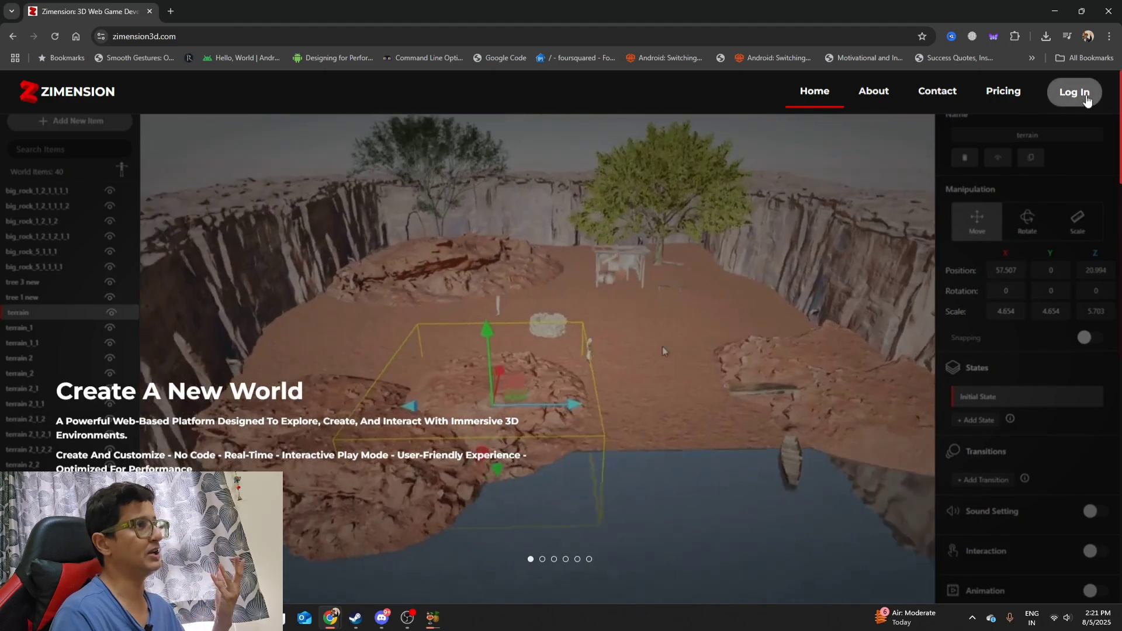
Sign in and scroll the dashboard through Featured and Community Worlds and back up
{"action": "left_click", "coordinate": [1086, 99]}
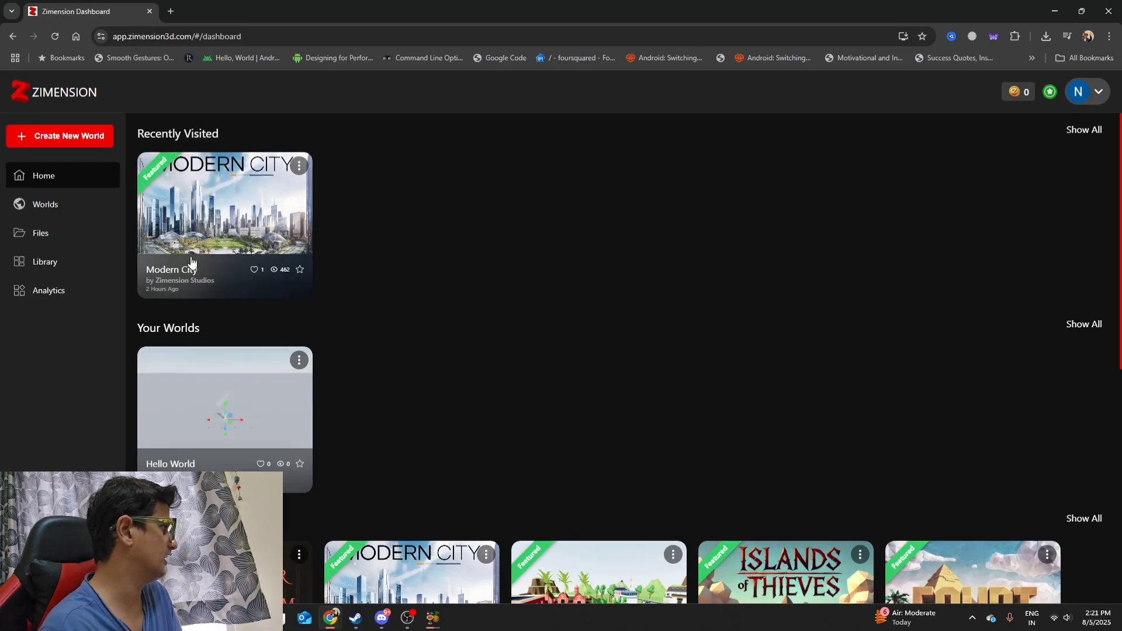
{"action": "mouse_move", "coordinate": [225, 398]}
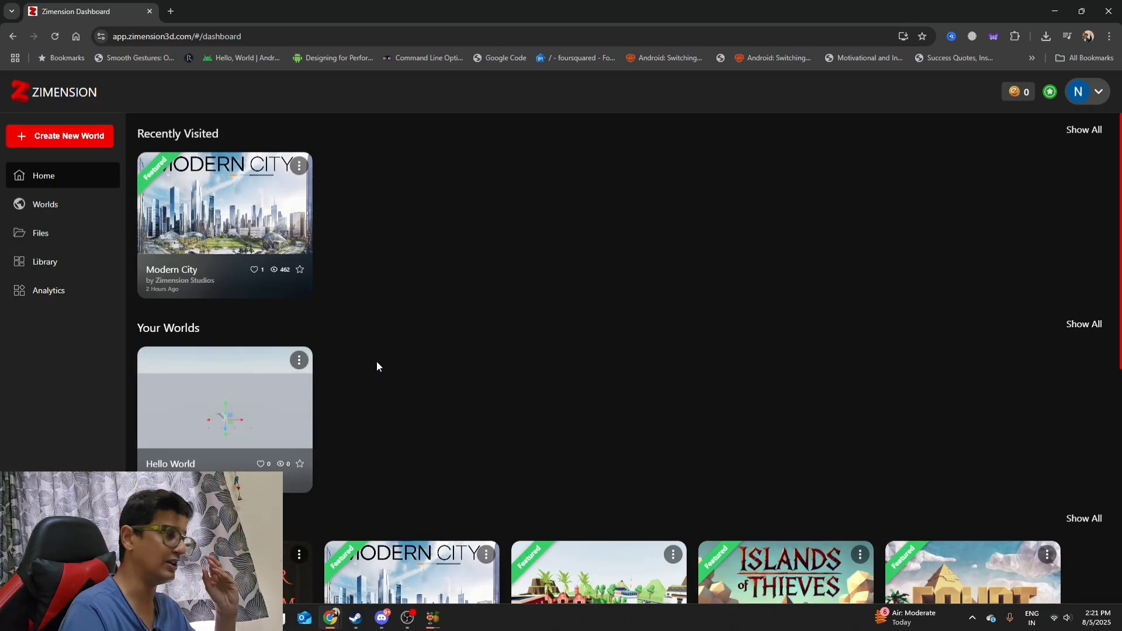
{"action": "scroll", "coordinate": [386, 348], "scroll_direction": "down", "scroll_amount": 4}
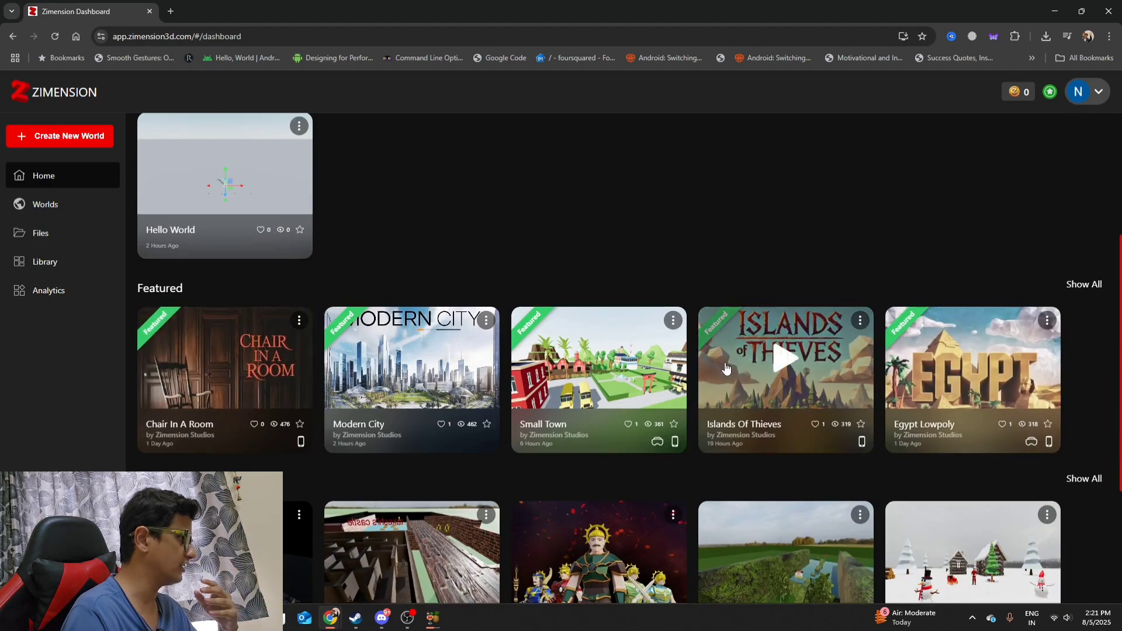
{"action": "scroll", "coordinate": [475, 372], "scroll_direction": "down", "scroll_amount": 2}
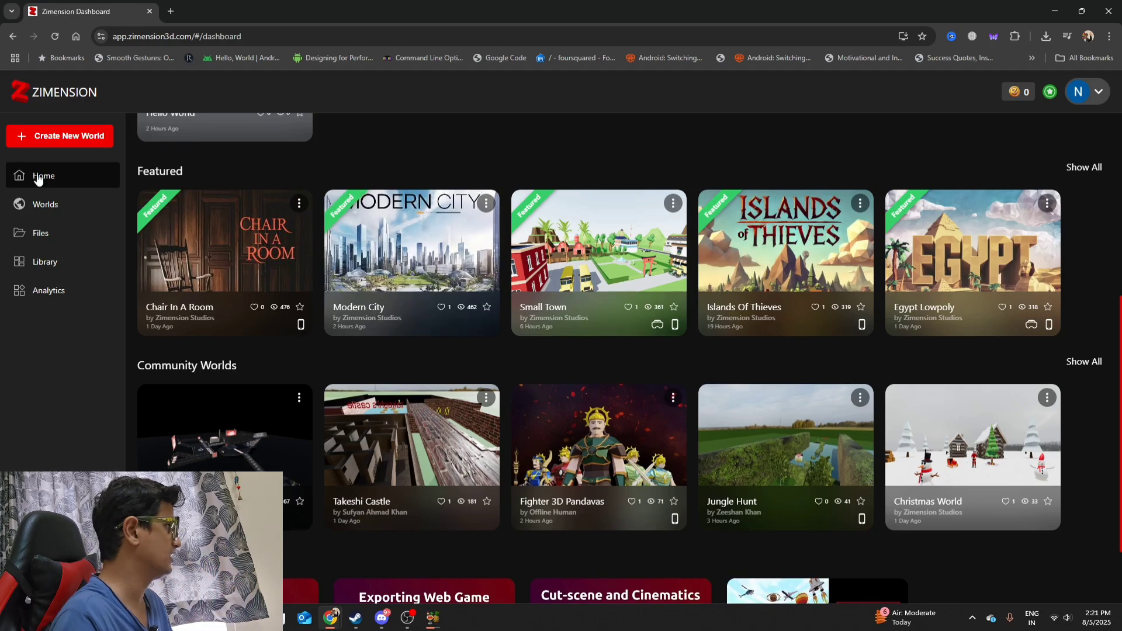
{"action": "scroll", "coordinate": [515, 176], "scroll_direction": "up", "scroll_amount": 4}
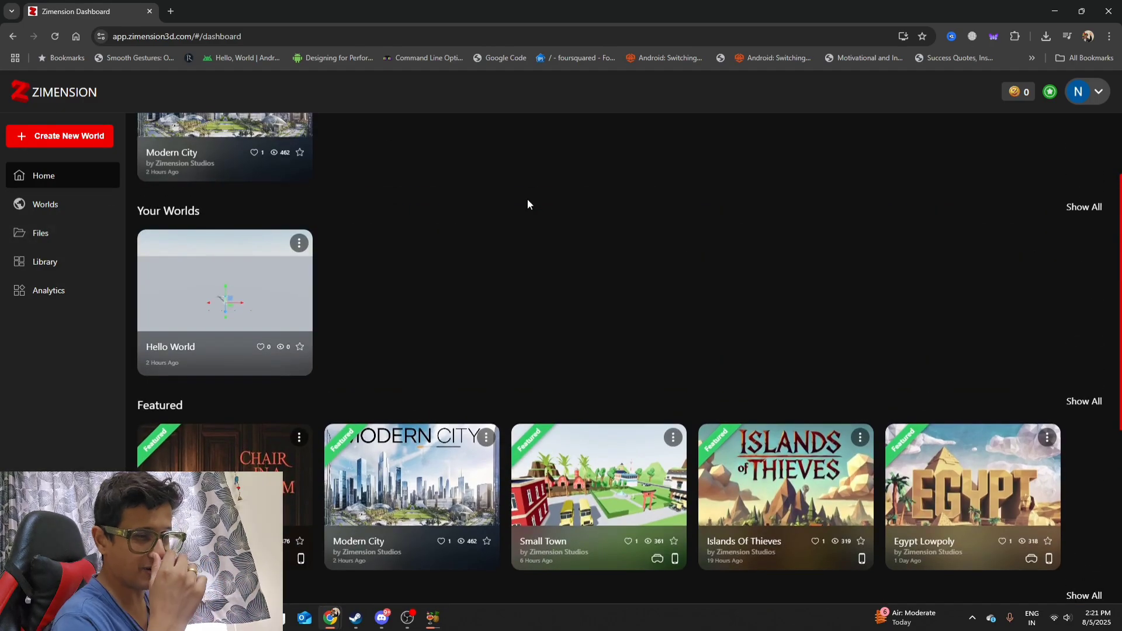
{"action": "scroll", "coordinate": [511, 199], "scroll_direction": "up", "scroll_amount": 1}
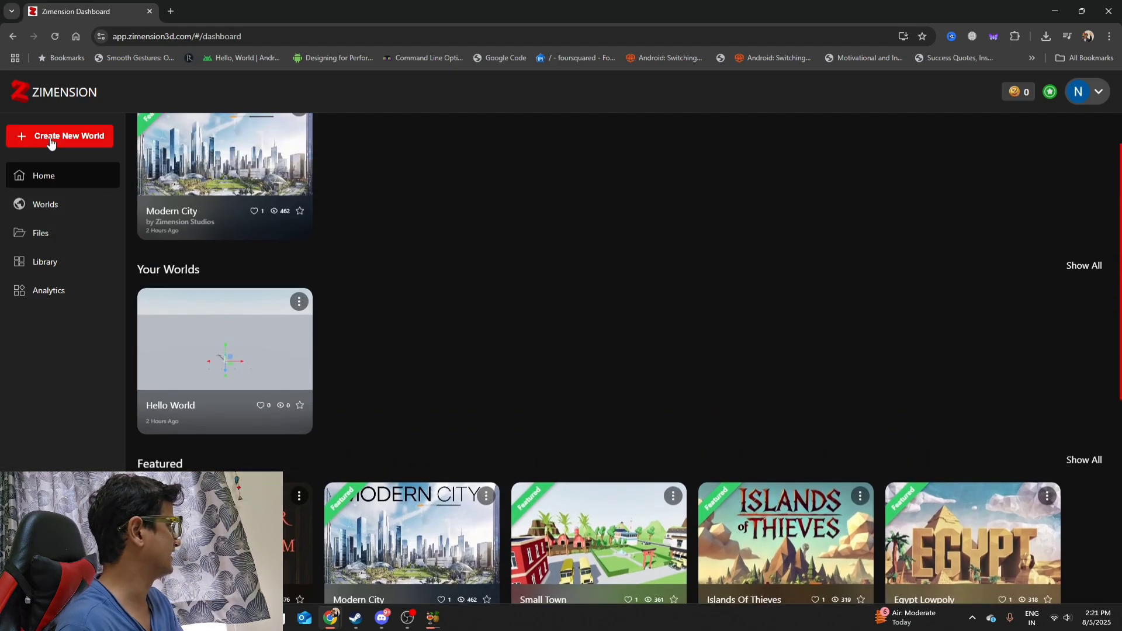
Create a new world titled with the user's own name plus "'s World"
{"action": "left_click", "coordinate": [51, 140]}
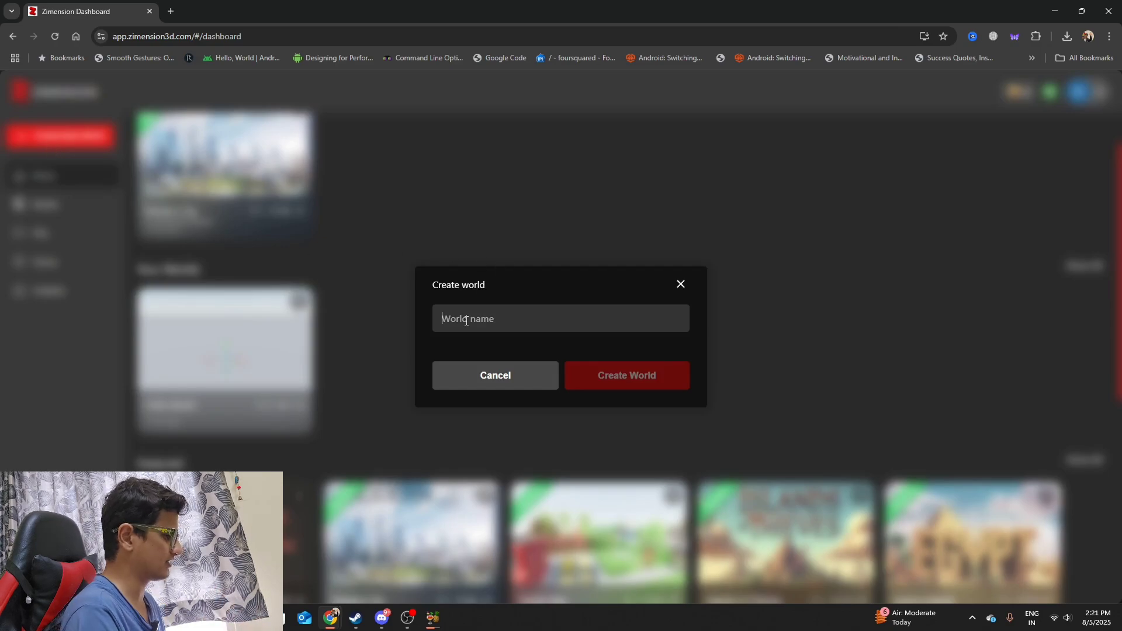
{"action": "type", "text": "Nikhil's World"}
{"action": "left_click", "coordinate": [619, 379]}
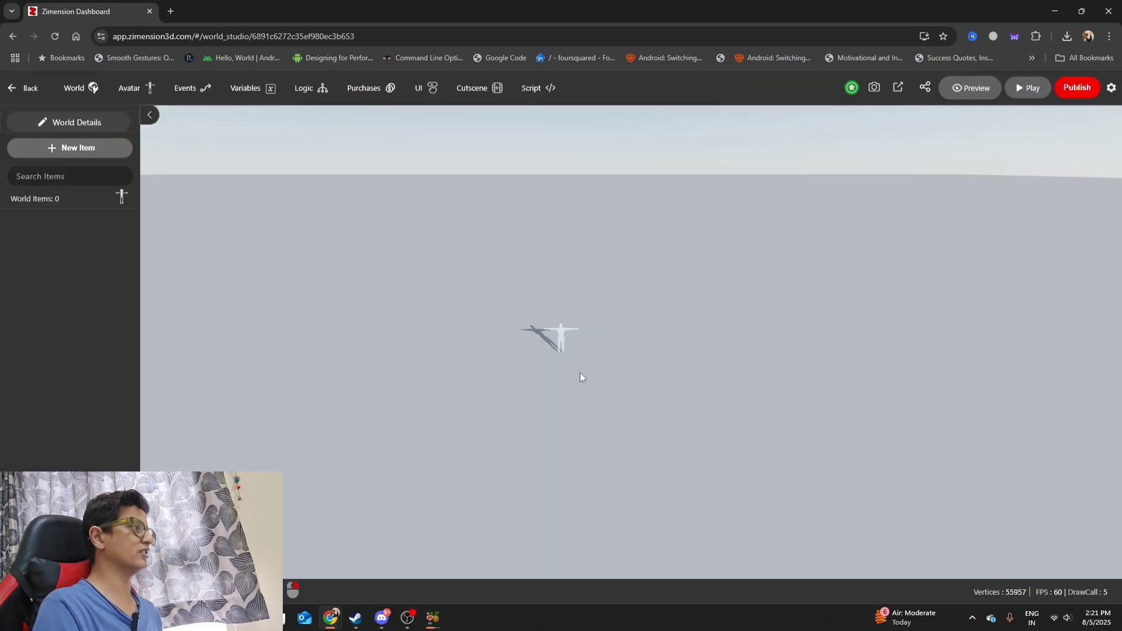
{"action": "left_click", "coordinate": [563, 333]}
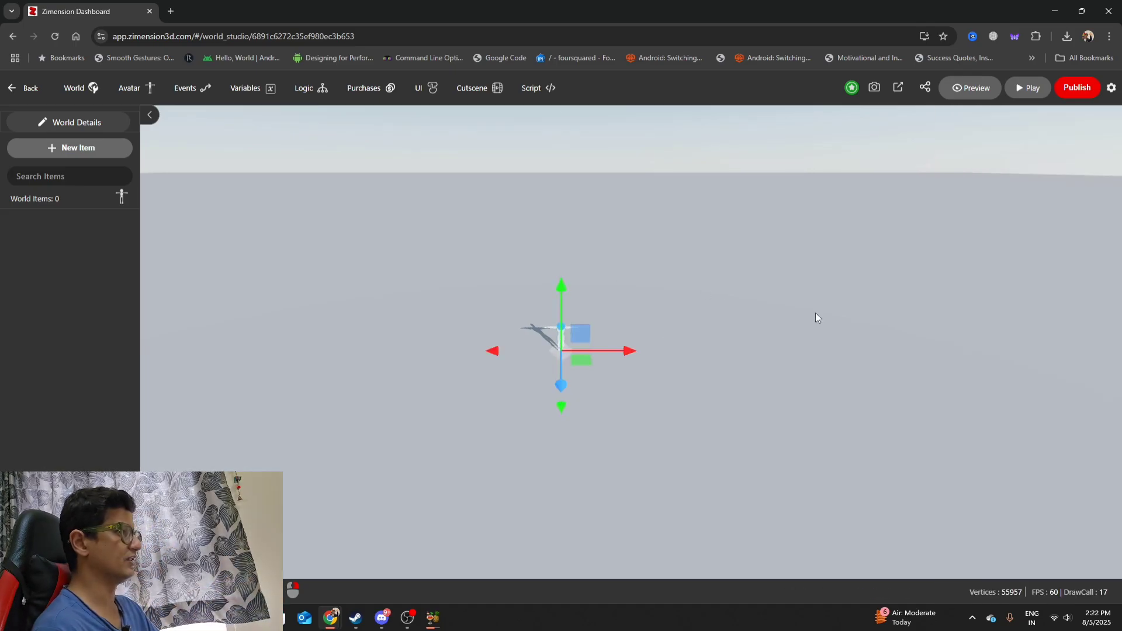
{"action": "left_click", "coordinate": [975, 87]}
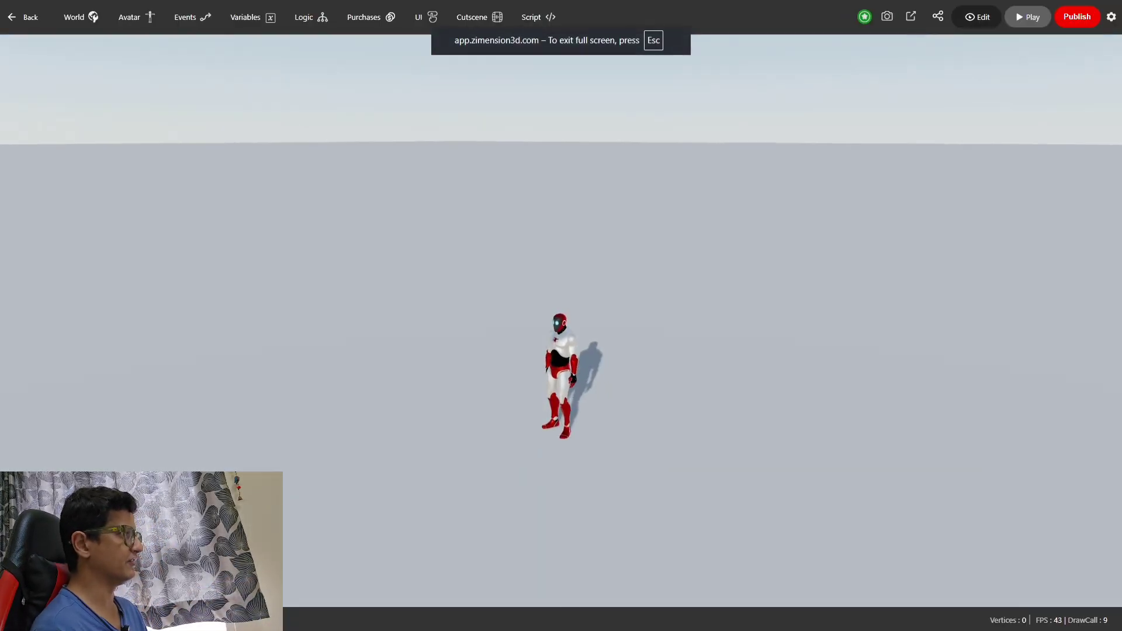
{"action": "key", "text": "w"}
{"action": "key", "text": "w"}
{"action": "key", "text": "space"}
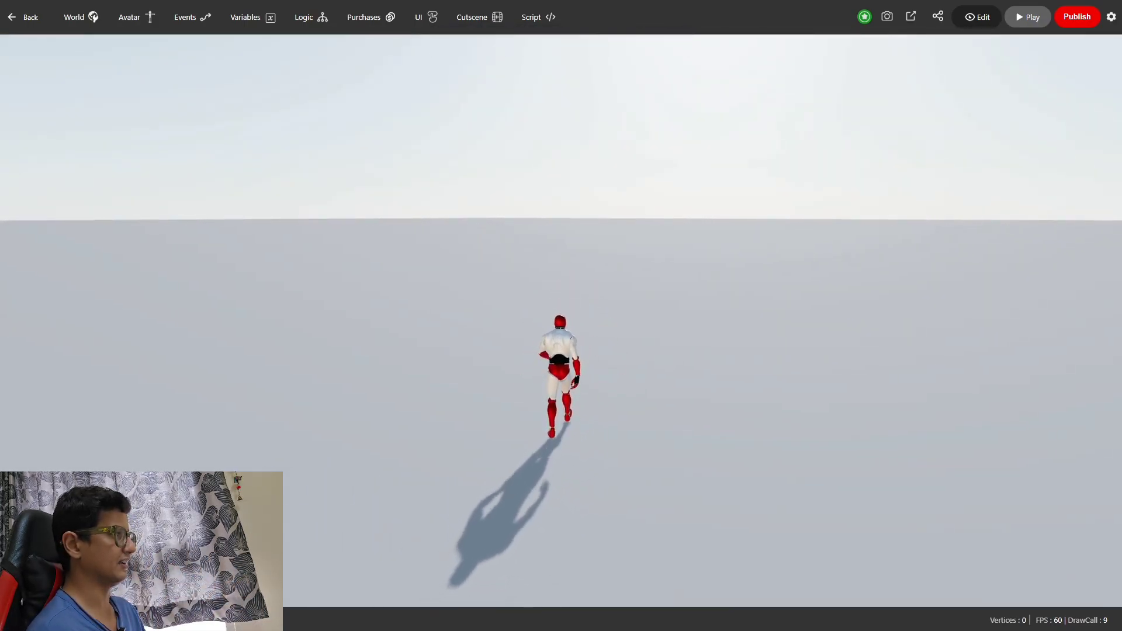
{"action": "key", "text": "space"}
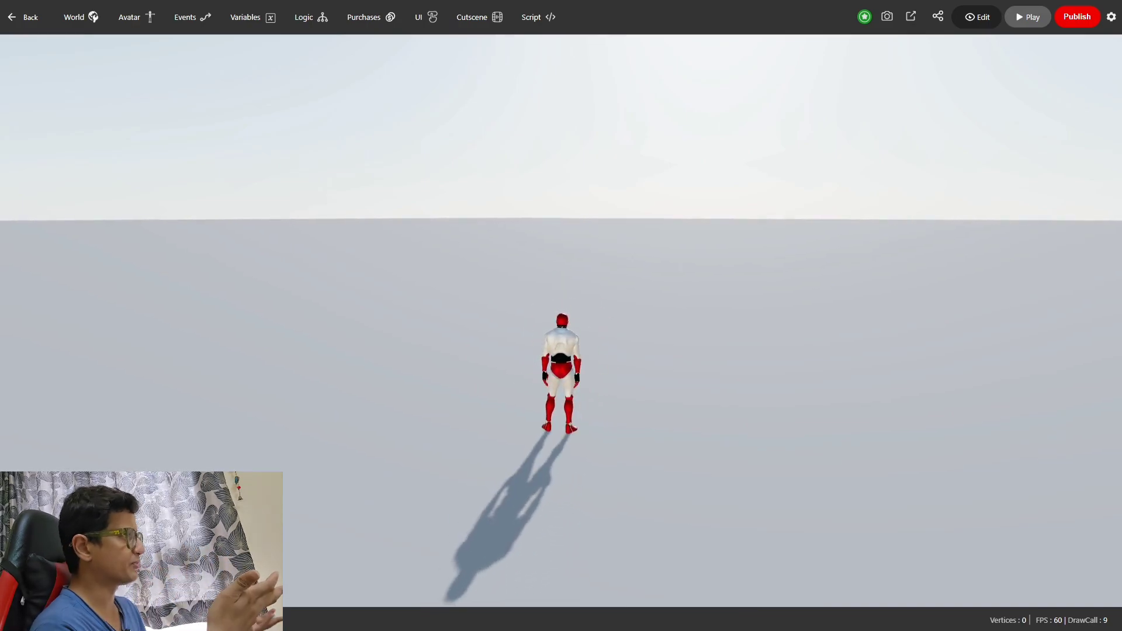
{"action": "left_click", "coordinate": [976, 9]}
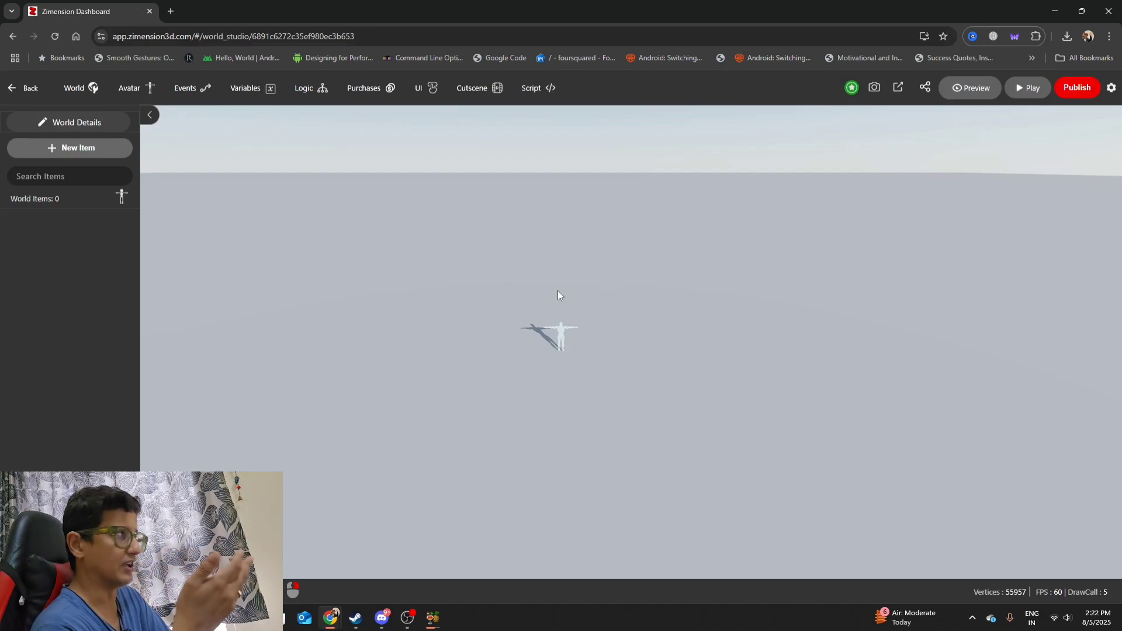
Add the Xmas tree from the item library to the world
{"action": "left_click", "coordinate": [83, 153]}
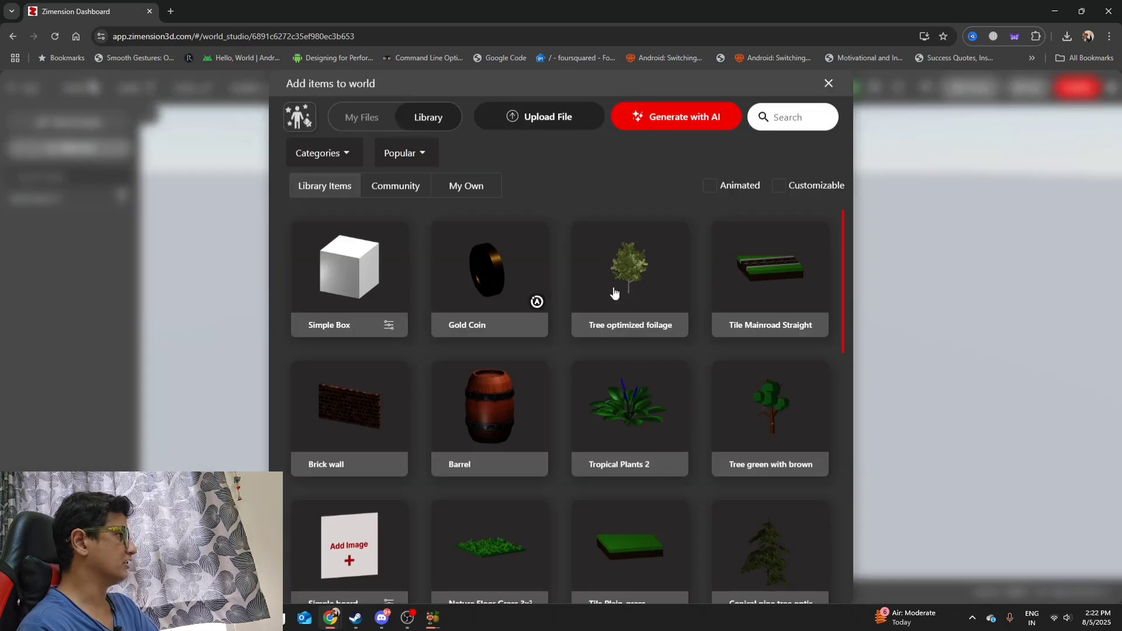
{"action": "scroll", "coordinate": [595, 324], "scroll_direction": "down", "scroll_amount": 2}
{"action": "scroll", "coordinate": [595, 325], "scroll_direction": "down", "scroll_amount": 6}
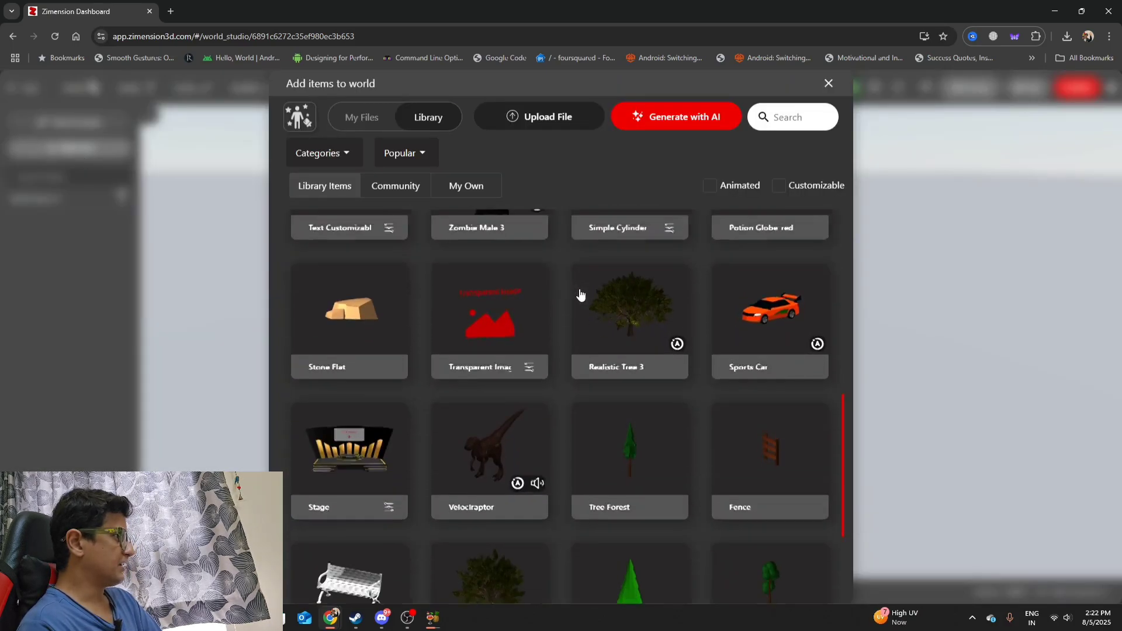
{"action": "scroll", "coordinate": [570, 289], "scroll_direction": "down", "scroll_amount": 9}
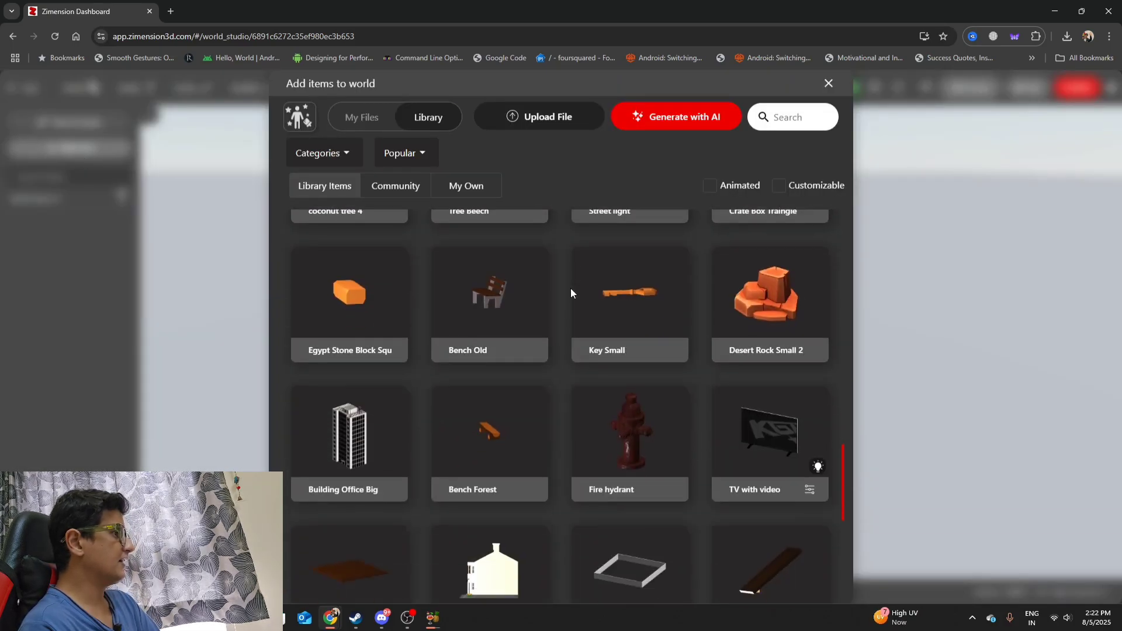
{"action": "scroll", "coordinate": [570, 289], "scroll_direction": "up", "scroll_amount": 4}
{"action": "scroll", "coordinate": [570, 289], "scroll_direction": "up", "scroll_amount": 5}
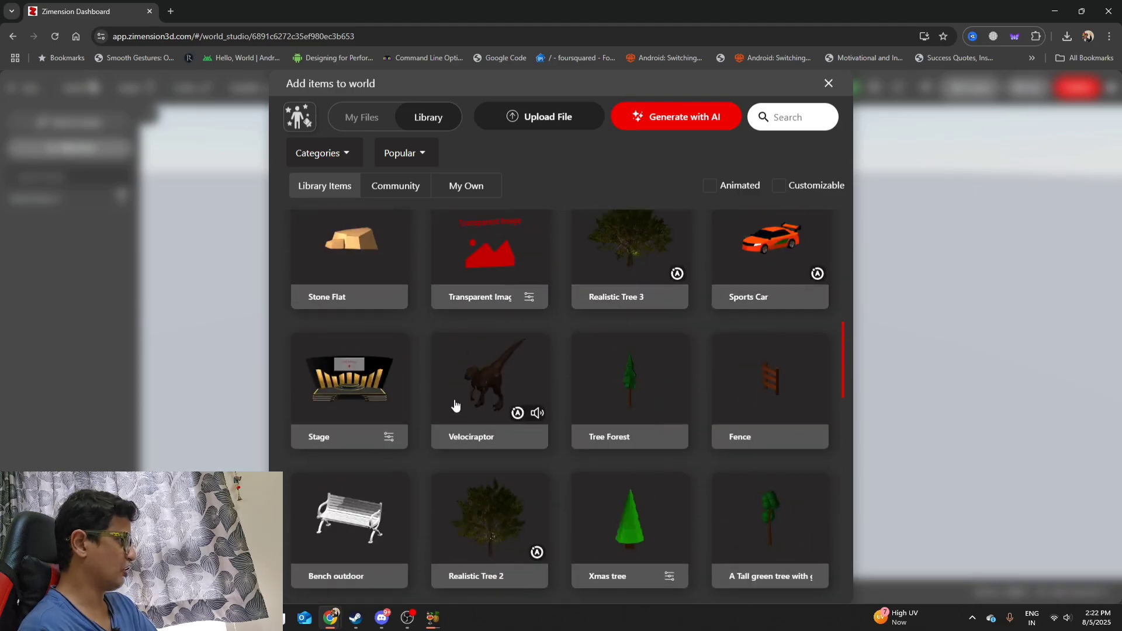
{"action": "scroll", "coordinate": [554, 386], "scroll_direction": "down", "scroll_amount": 3}
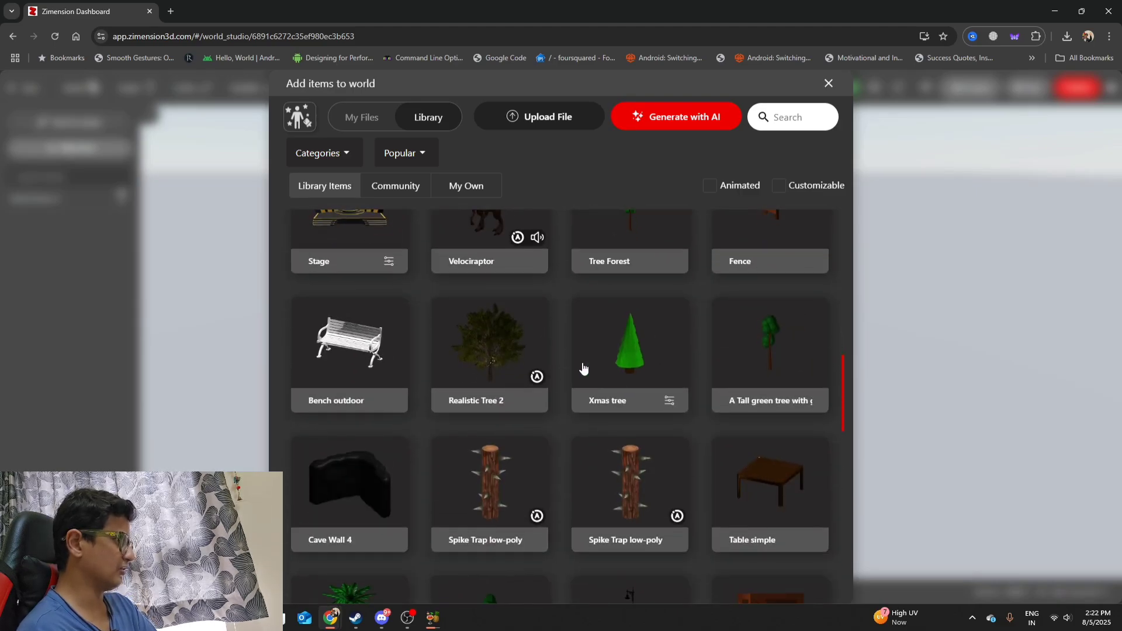
{"action": "left_click", "coordinate": [645, 350]}
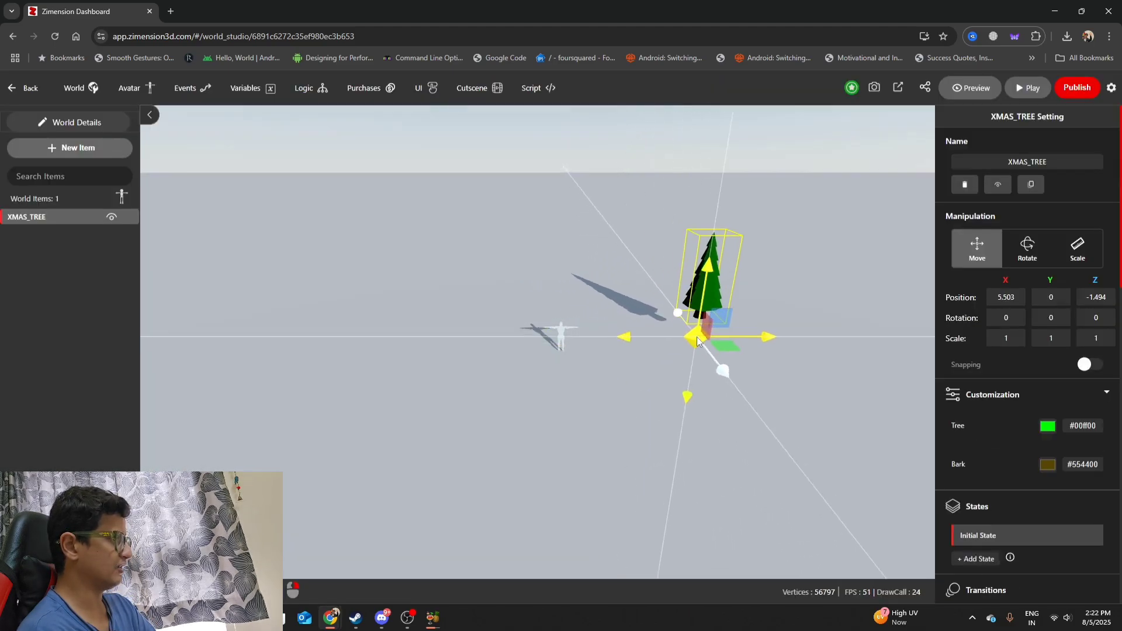
Add the red potion globe and the sports car, then deselect the car
{"action": "left_click", "coordinate": [87, 148]}
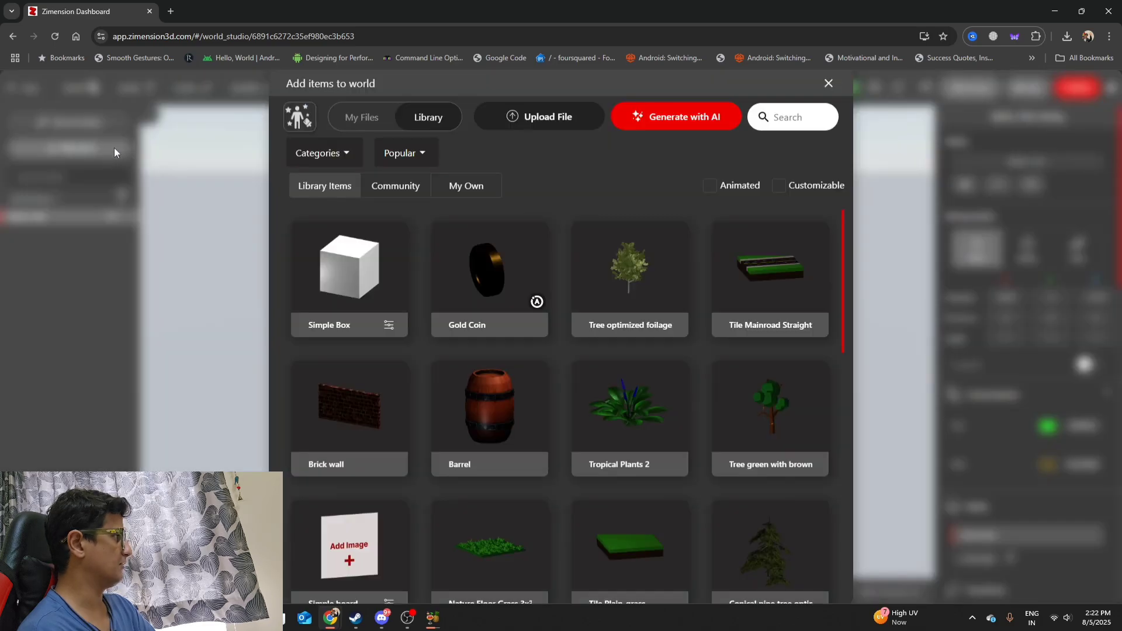
{"action": "scroll", "coordinate": [725, 330], "scroll_direction": "down", "scroll_amount": 2}
{"action": "scroll", "coordinate": [780, 324], "scroll_direction": "down", "scroll_amount": 4}
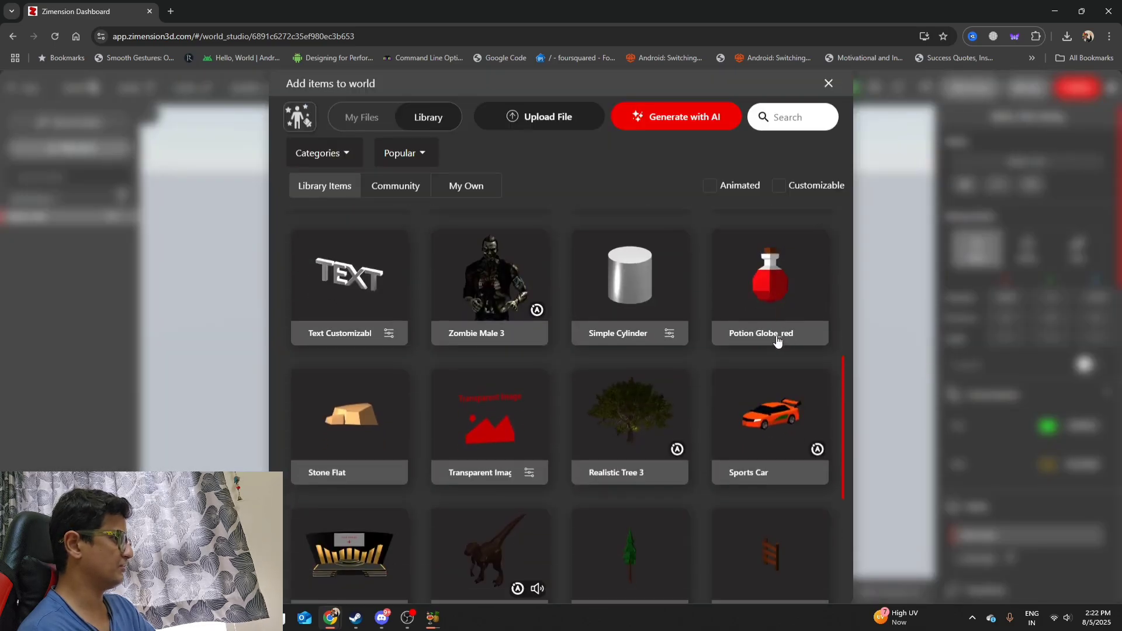
{"action": "left_click", "coordinate": [768, 304]}
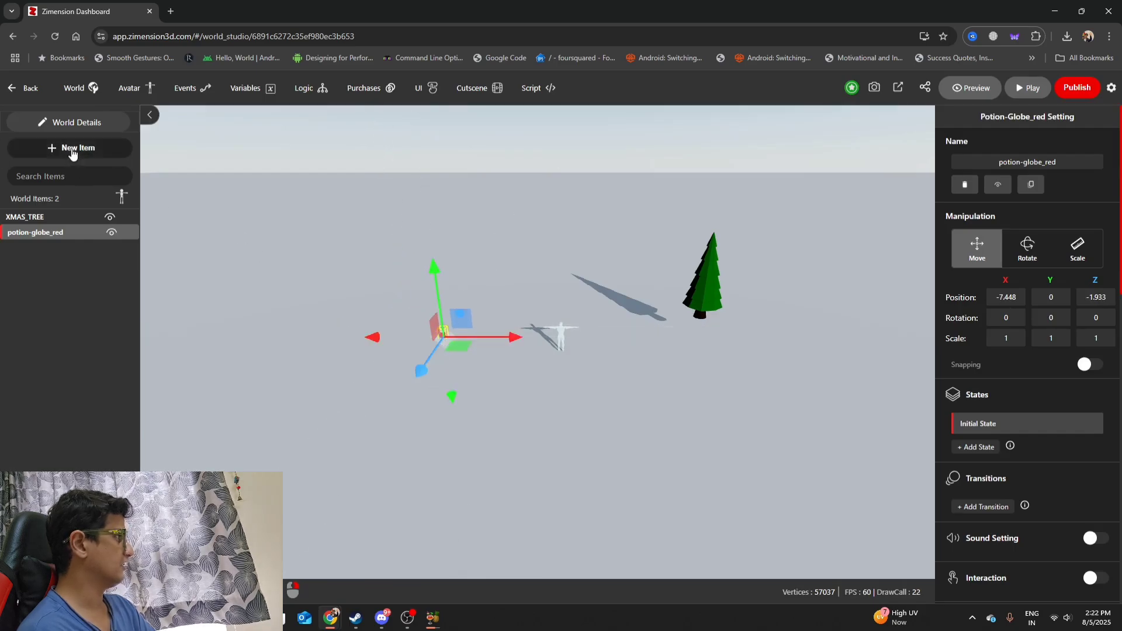
{"action": "left_click", "coordinate": [76, 148]}
{"action": "scroll", "coordinate": [723, 442], "scroll_direction": "down", "scroll_amount": 7}
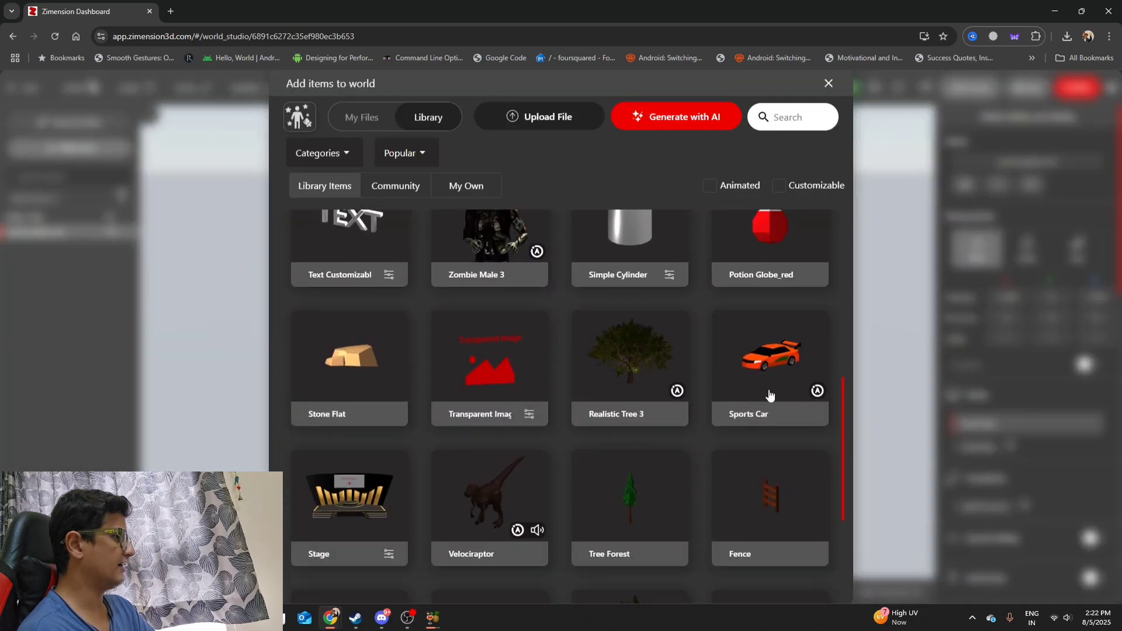
{"action": "left_click", "coordinate": [770, 380]}
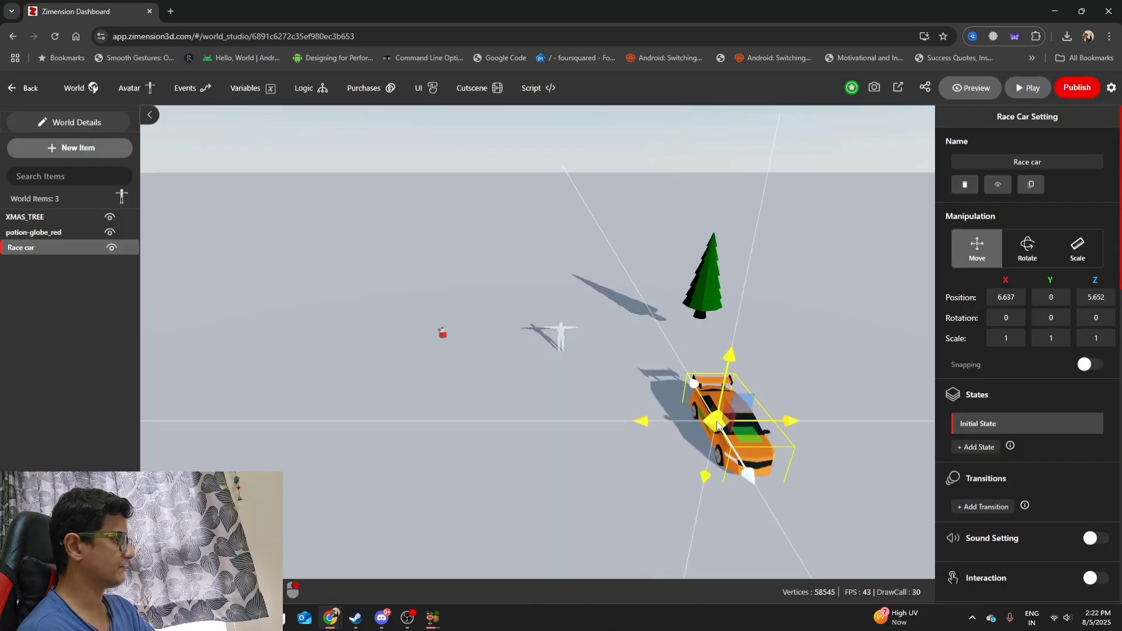
{"action": "left_click", "coordinate": [728, 250]}
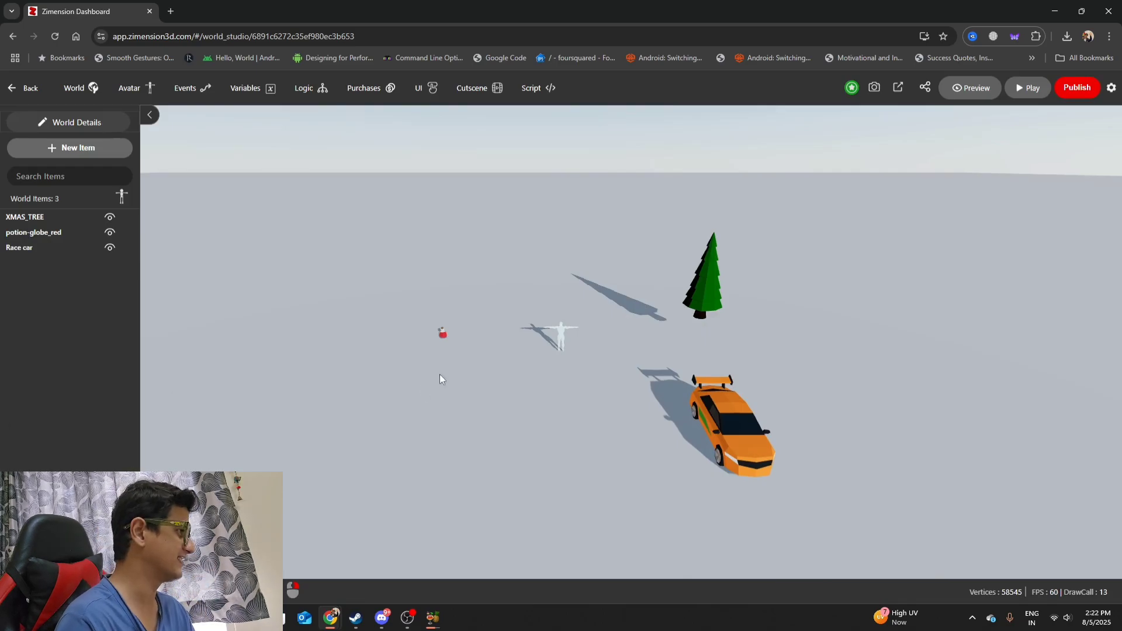
Make the last library character the avatar and reduce the camera distance to 3.3
{"action": "left_click", "coordinate": [560, 332]}
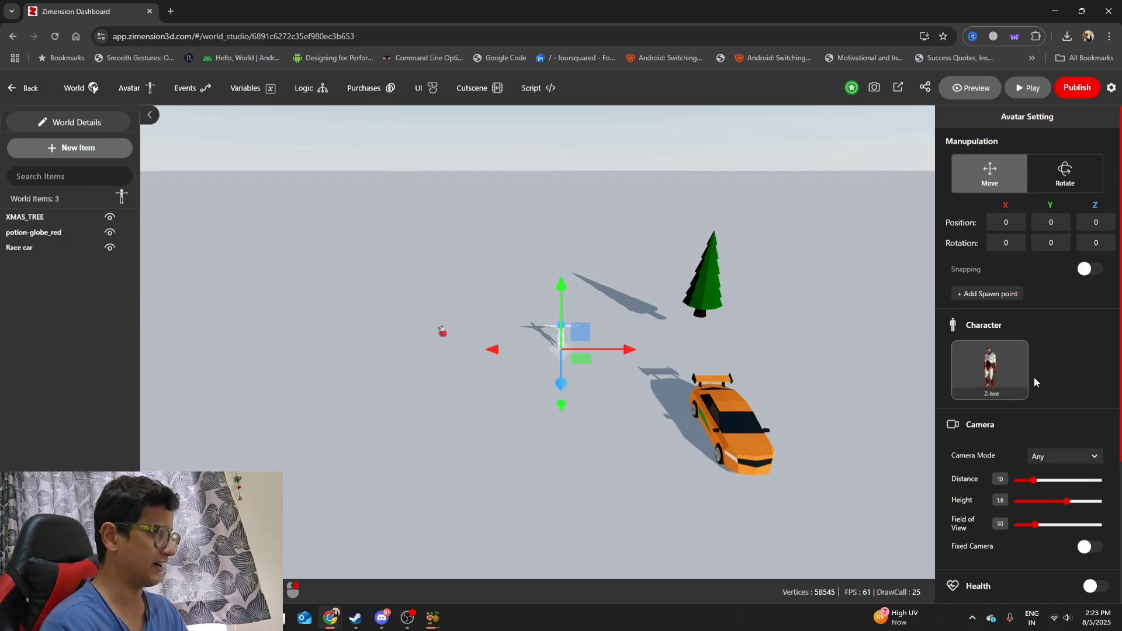
{"action": "left_click", "coordinate": [988, 374]}
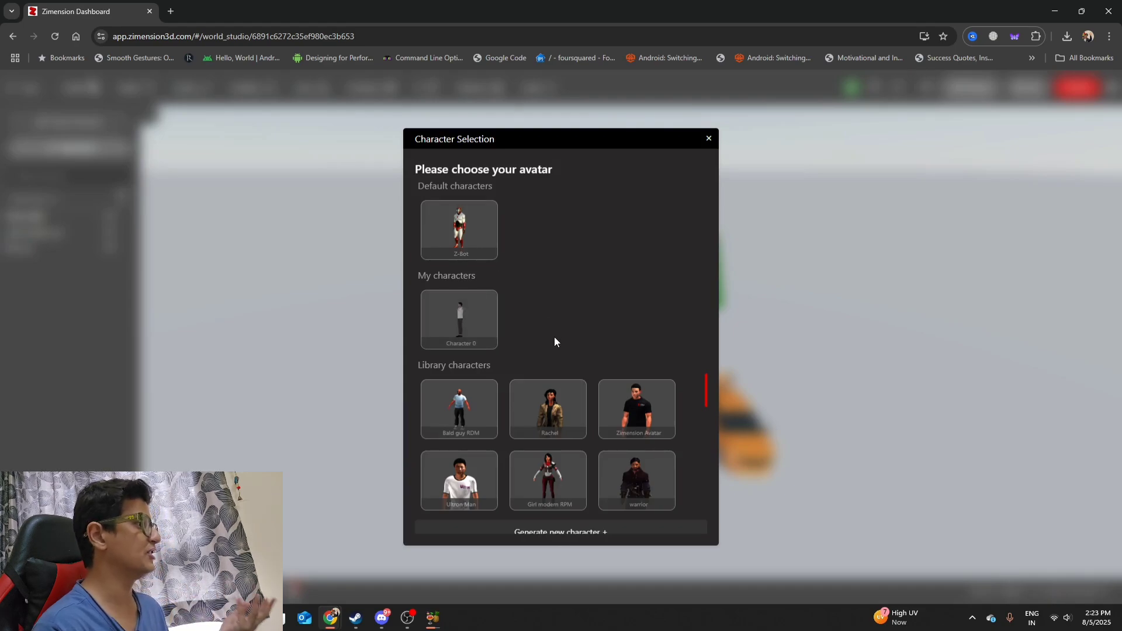
{"action": "scroll", "coordinate": [553, 337], "scroll_direction": "down", "scroll_amount": 1}
{"action": "scroll", "coordinate": [465, 391], "scroll_direction": "down", "scroll_amount": 2}
{"action": "scroll", "coordinate": [499, 387], "scroll_direction": "up", "scroll_amount": 2}
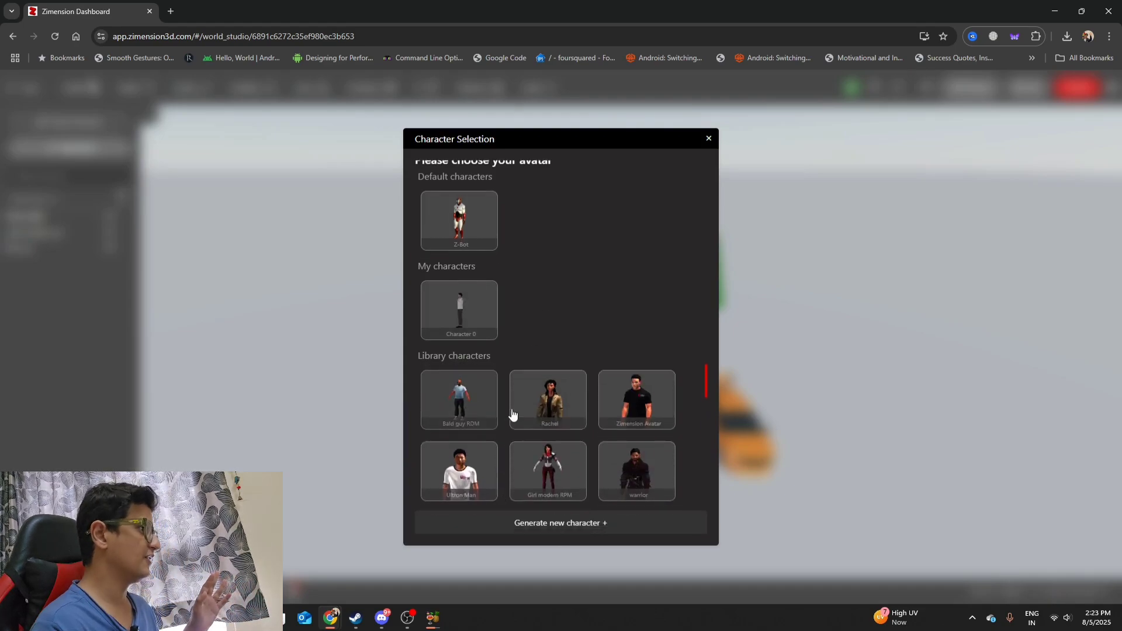
{"action": "scroll", "coordinate": [538, 403], "scroll_direction": "down", "scroll_amount": 3}
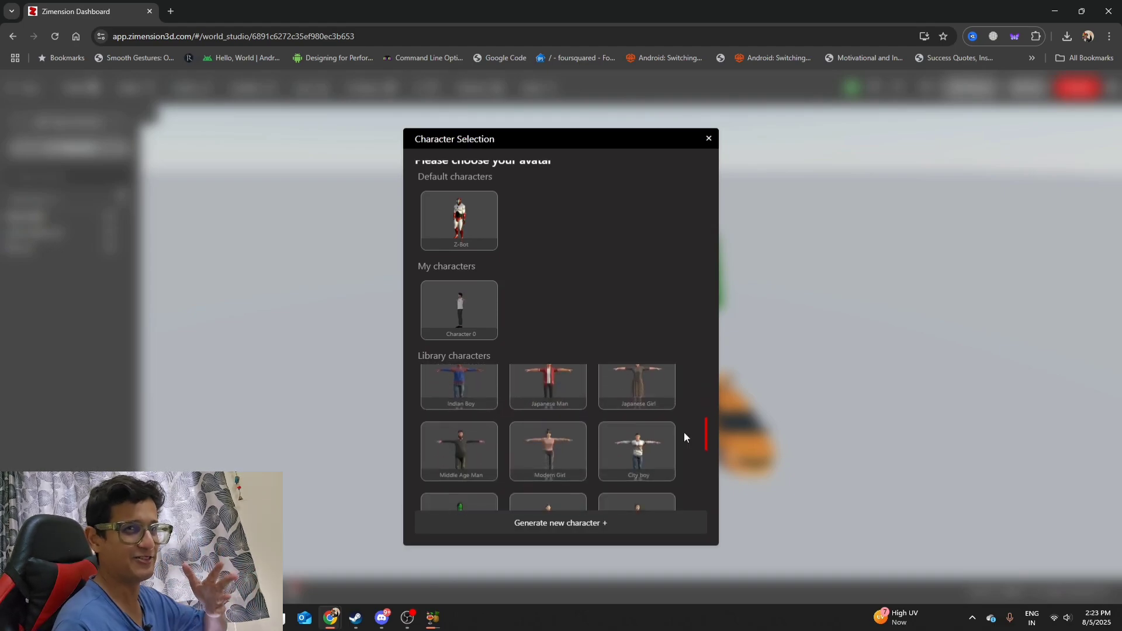
{"action": "scroll", "coordinate": [646, 439], "scroll_direction": "down", "scroll_amount": 4}
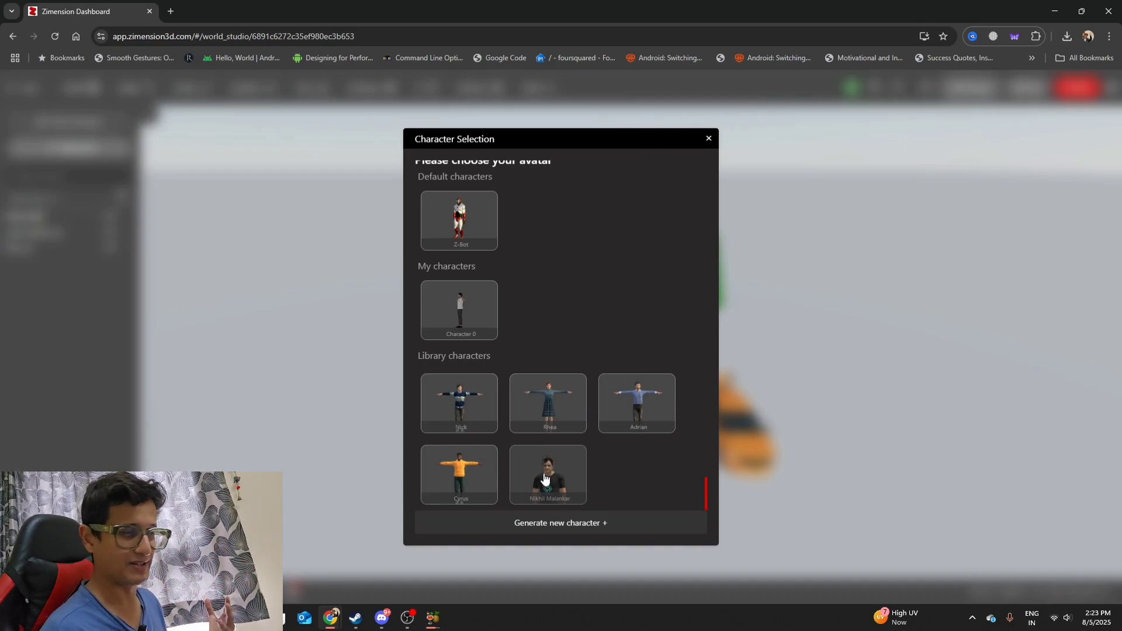
{"action": "left_click", "coordinate": [544, 479]}
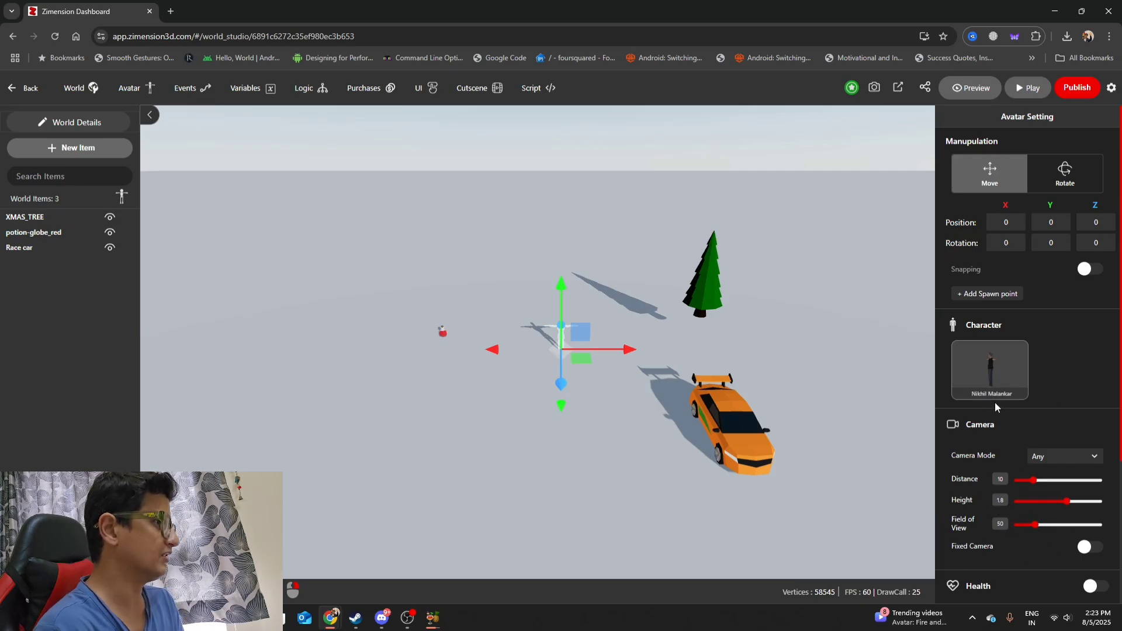
{"action": "scroll", "coordinate": [1057, 416], "scroll_direction": "down", "scroll_amount": 1}
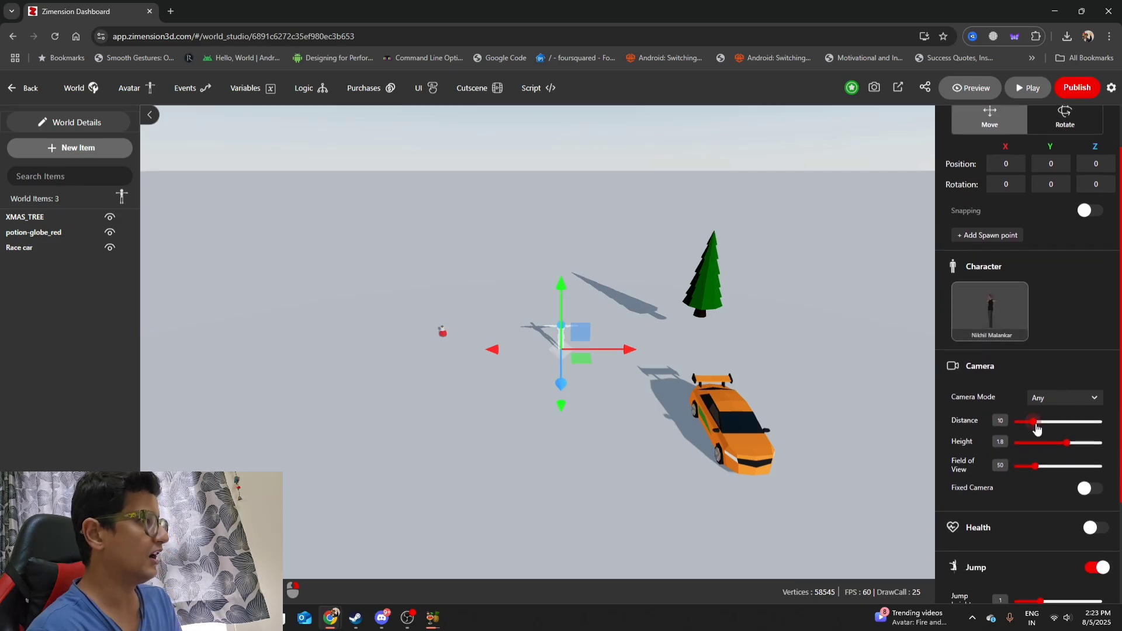
{"action": "left_click_drag", "start_coordinate": [1037, 428], "coordinate": [1024, 429]}
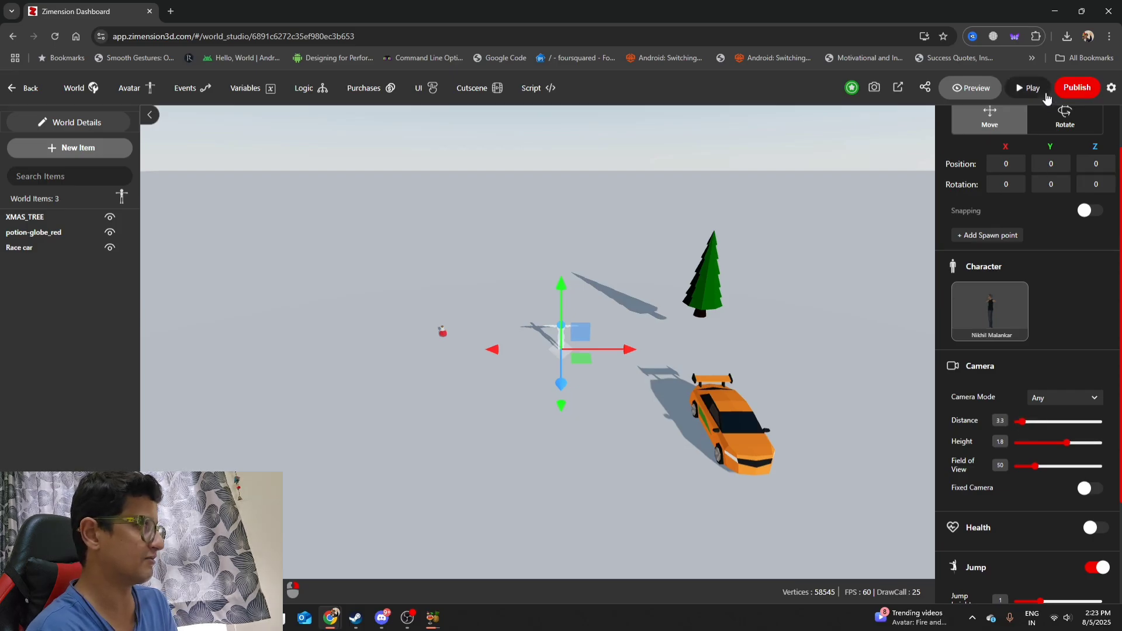
Play-test by walking to the red potion, running to the orange car and jumping onto it
{"action": "left_click", "coordinate": [1029, 89]}
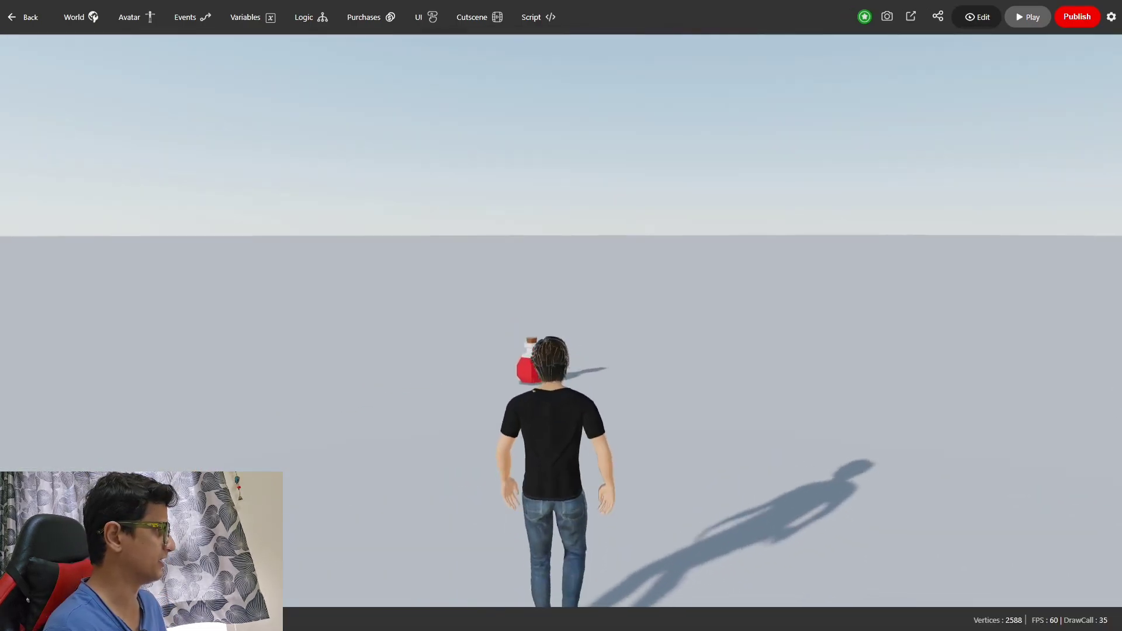
{"action": "key", "text": "w"}
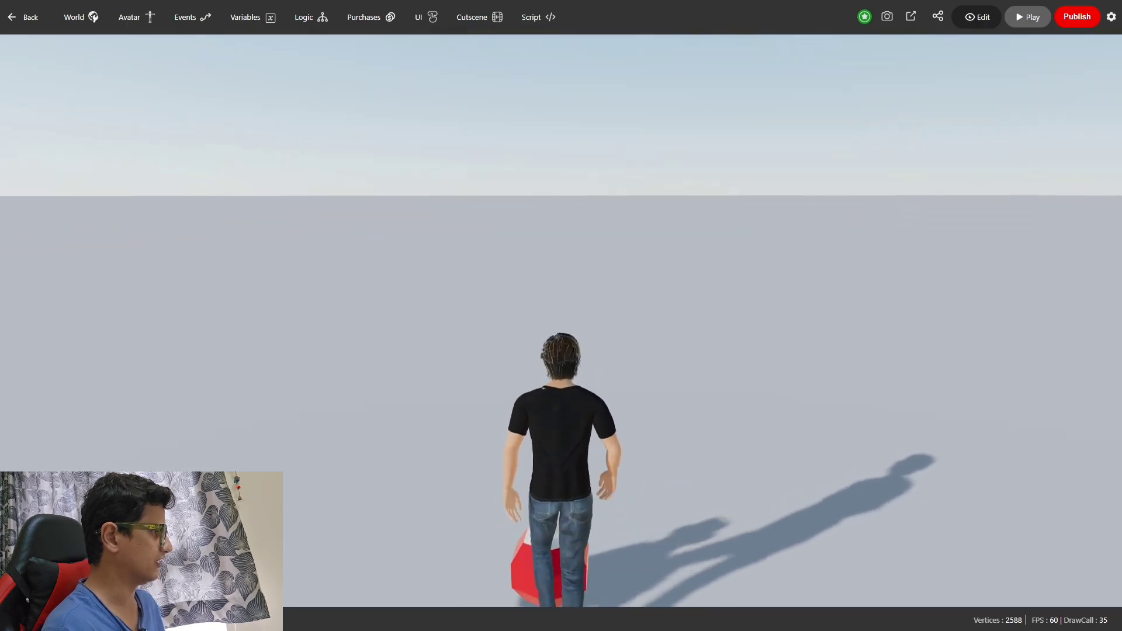
{"action": "key", "text": "w"}
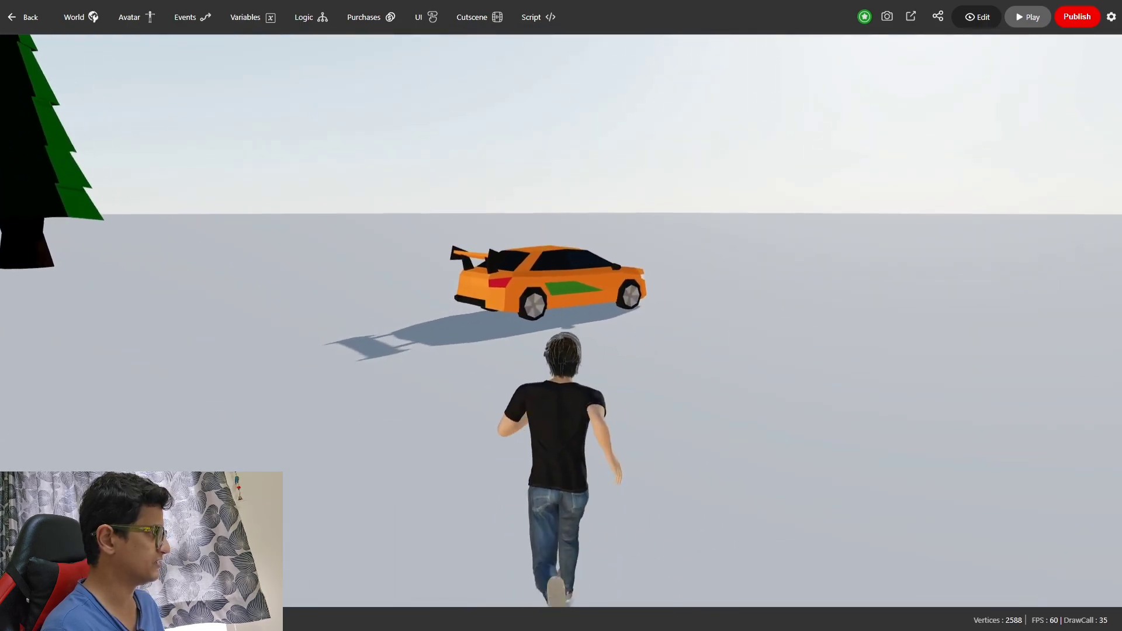
{"action": "key", "text": "w"}
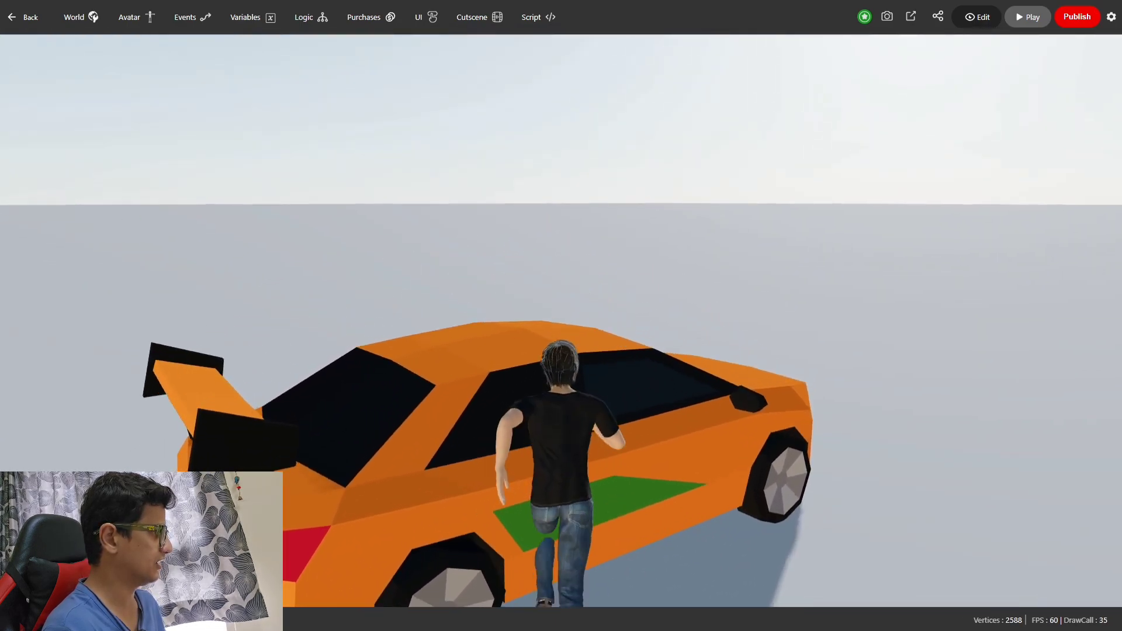
{"action": "key", "text": "w"}
{"action": "key", "text": "d"}
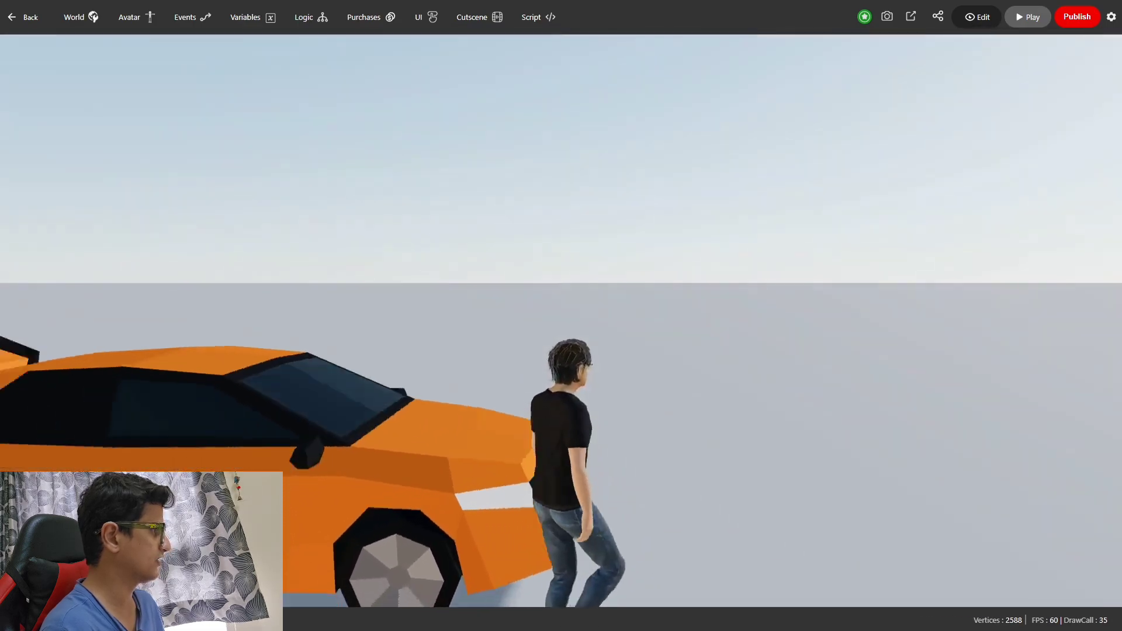
{"action": "key", "text": "w"}
{"action": "key", "text": "space"}
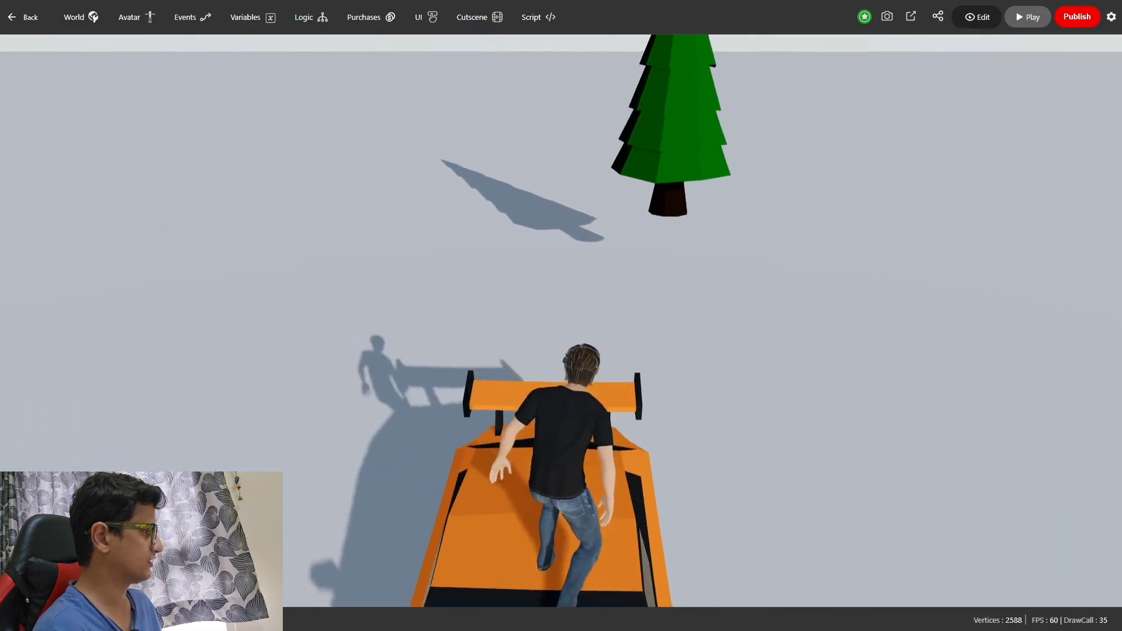
{"action": "key", "text": "w"}
{"action": "key", "text": "space"}
Stop play-testing, then try the FPP and TPP camera modes in preview
{"action": "key", "text": "w"}
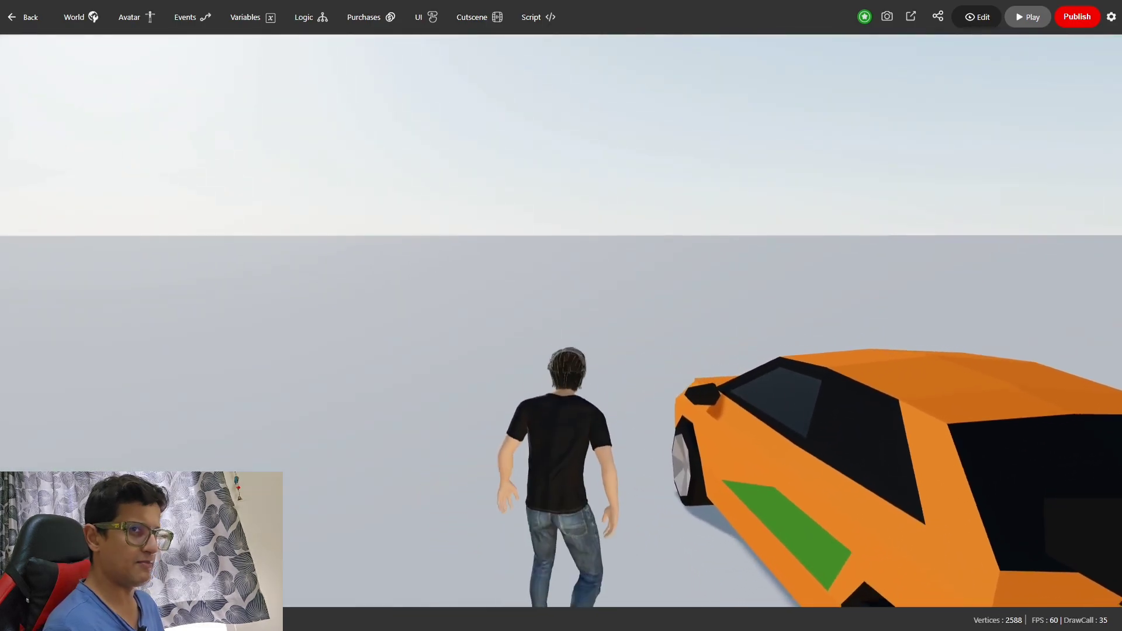
{"action": "key", "text": "Escape"}
{"action": "left_click", "coordinate": [982, 17]}
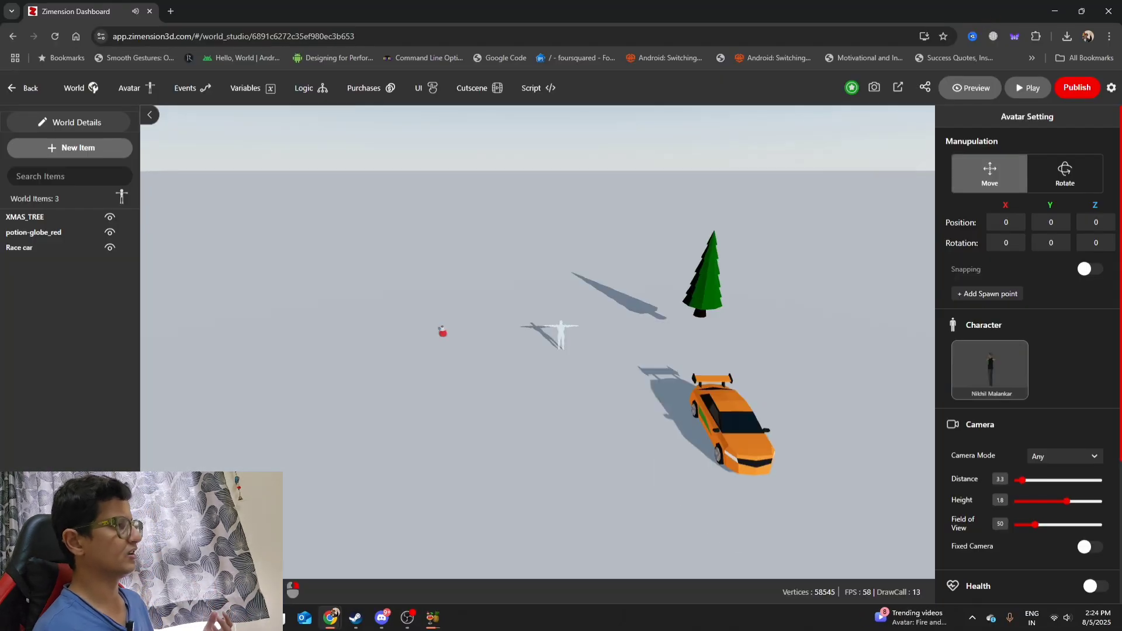
{"action": "left_click_drag", "start_coordinate": [1020, 483], "coordinate": [1022, 485]}
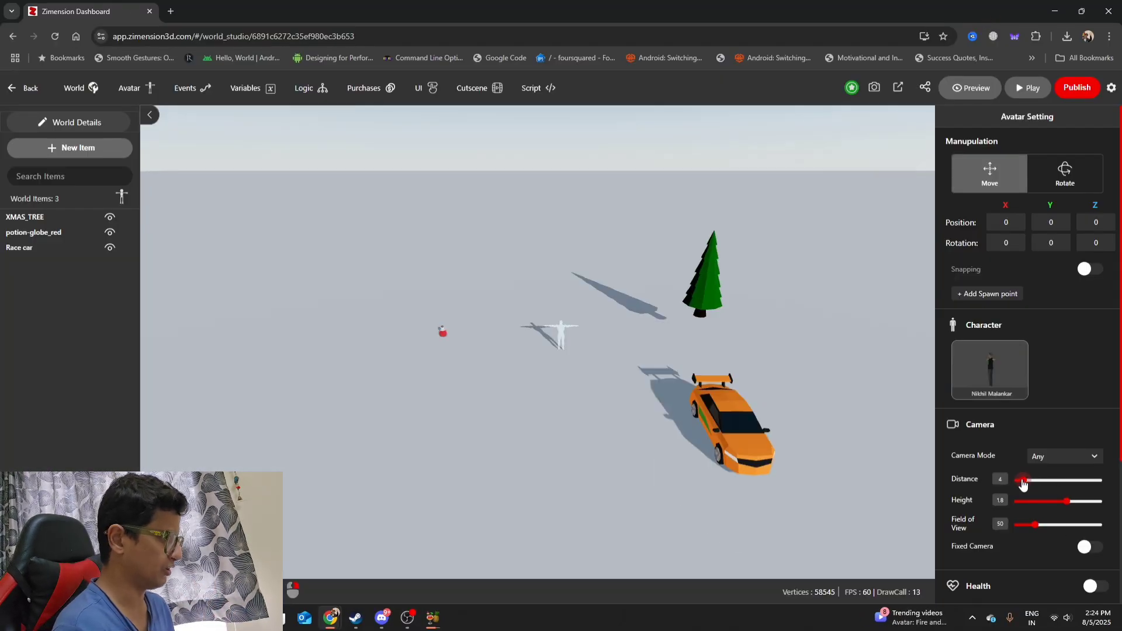
{"action": "left_click", "coordinate": [1050, 462]}
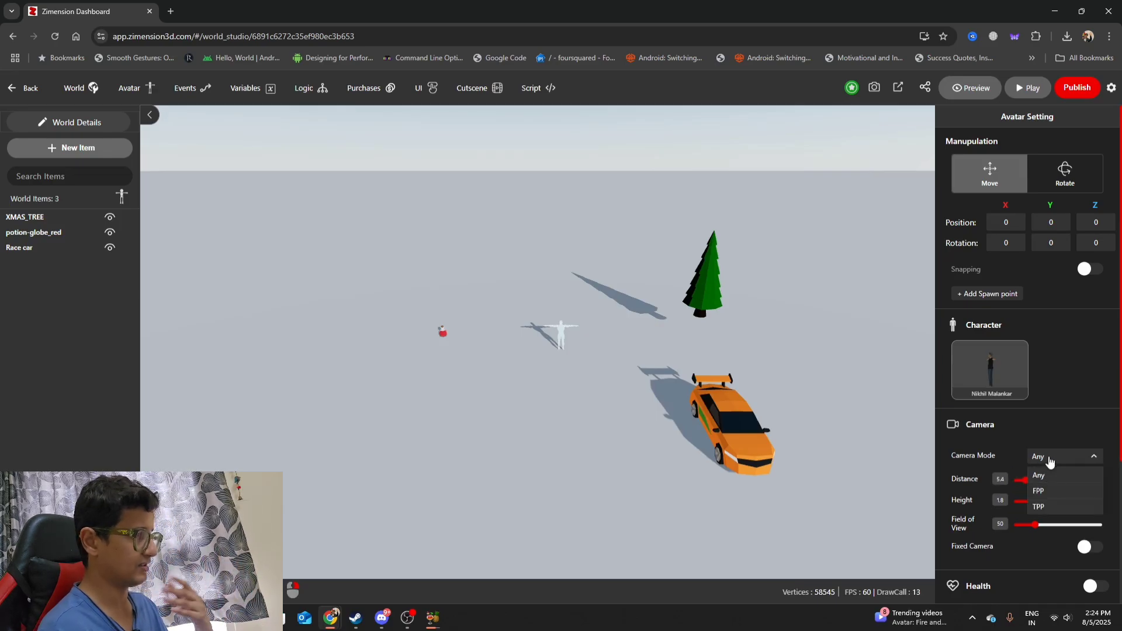
{"action": "left_click", "coordinate": [1040, 492]}
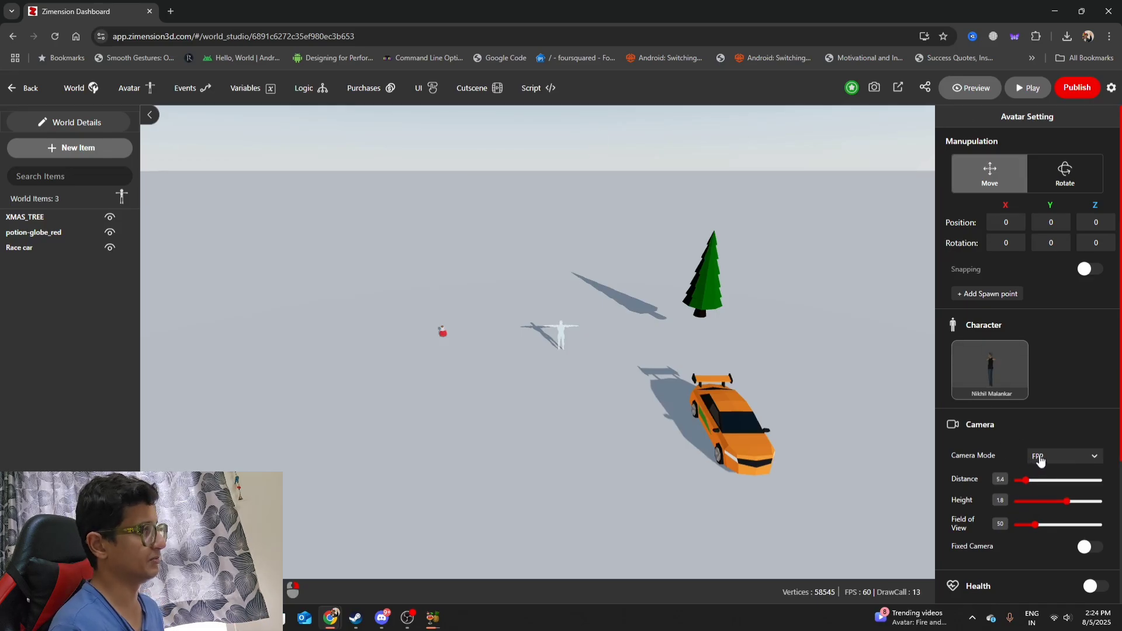
{"action": "left_click", "coordinate": [1040, 461]}
{"action": "left_click", "coordinate": [1040, 505]}
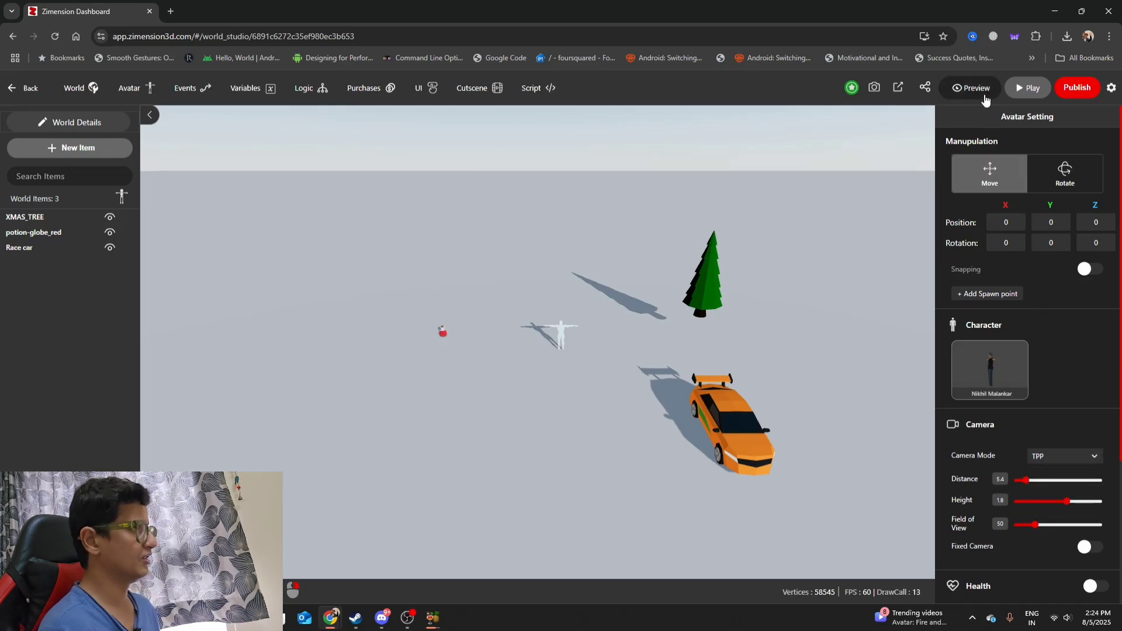
{"action": "left_click", "coordinate": [955, 88]}
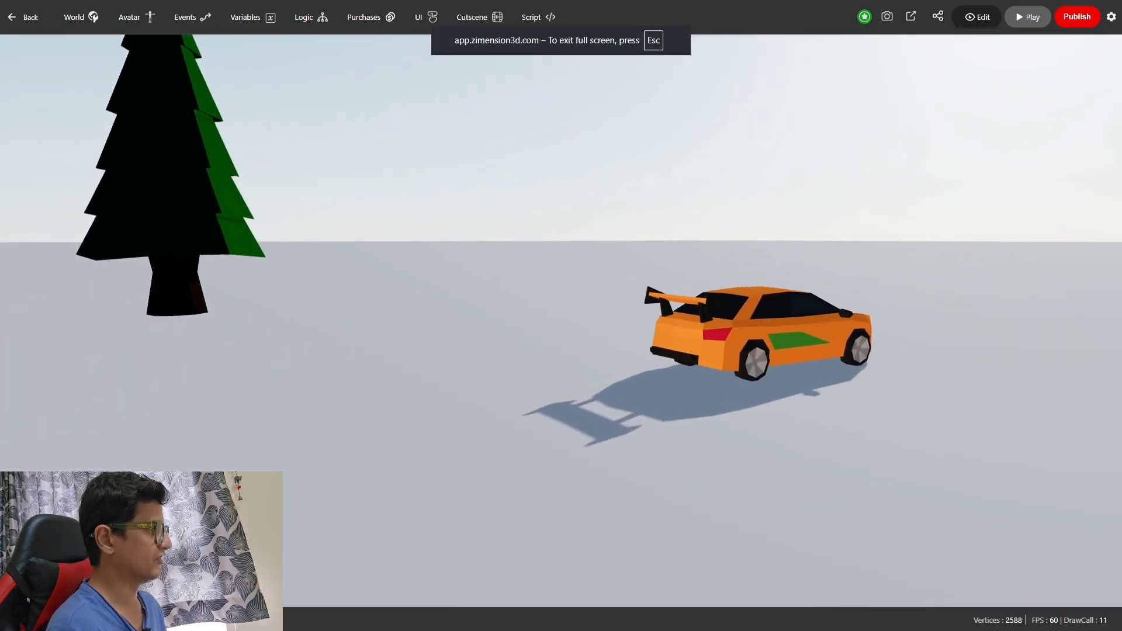
{"action": "key", "text": "Escape"}
Set camera mode to Any with distance 9.3, preview, and return to editing
{"action": "left_click", "coordinate": [1056, 460]}
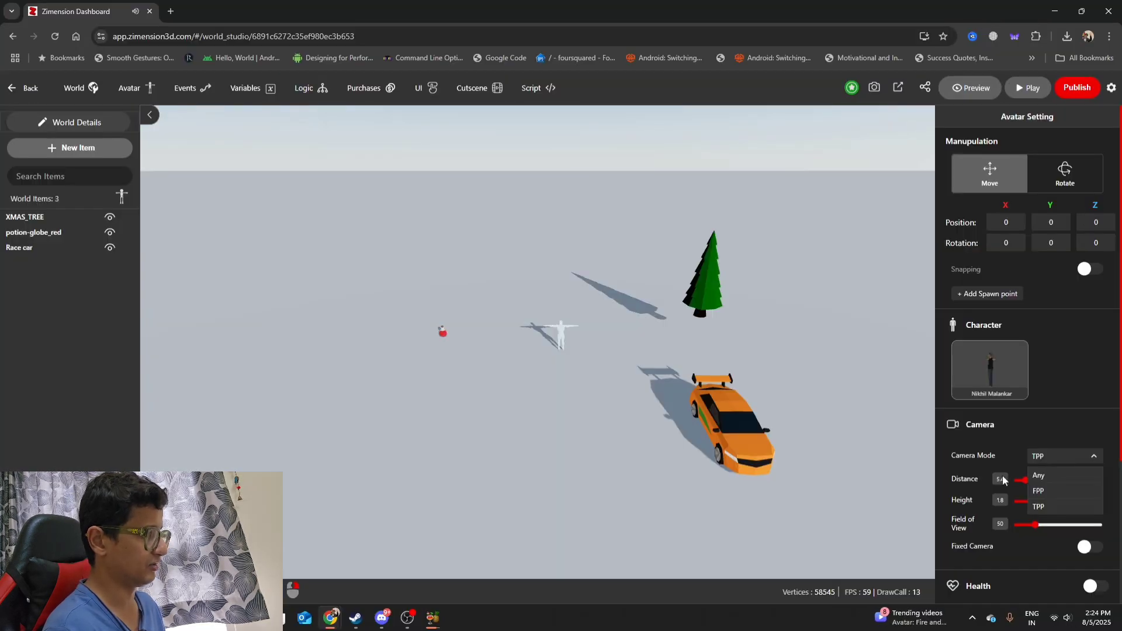
{"action": "left_click", "coordinate": [1041, 476]}
{"action": "left_click_drag", "start_coordinate": [1027, 486], "coordinate": [1030, 486]}
{"action": "left_click", "coordinate": [967, 93]}
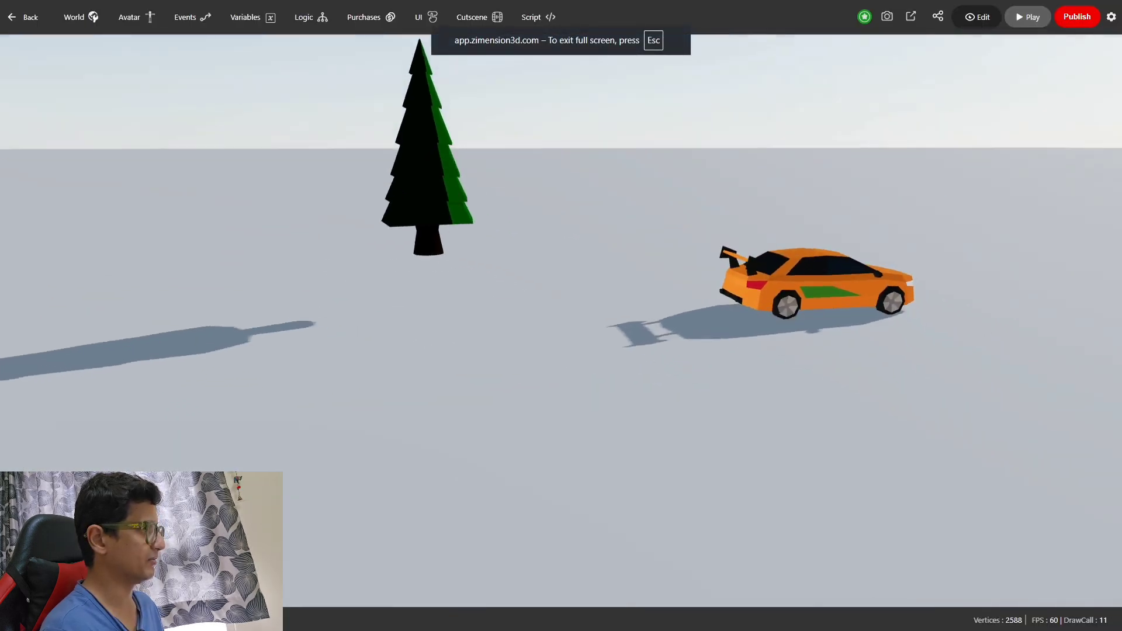
{"action": "left_click", "coordinate": [974, 17]}
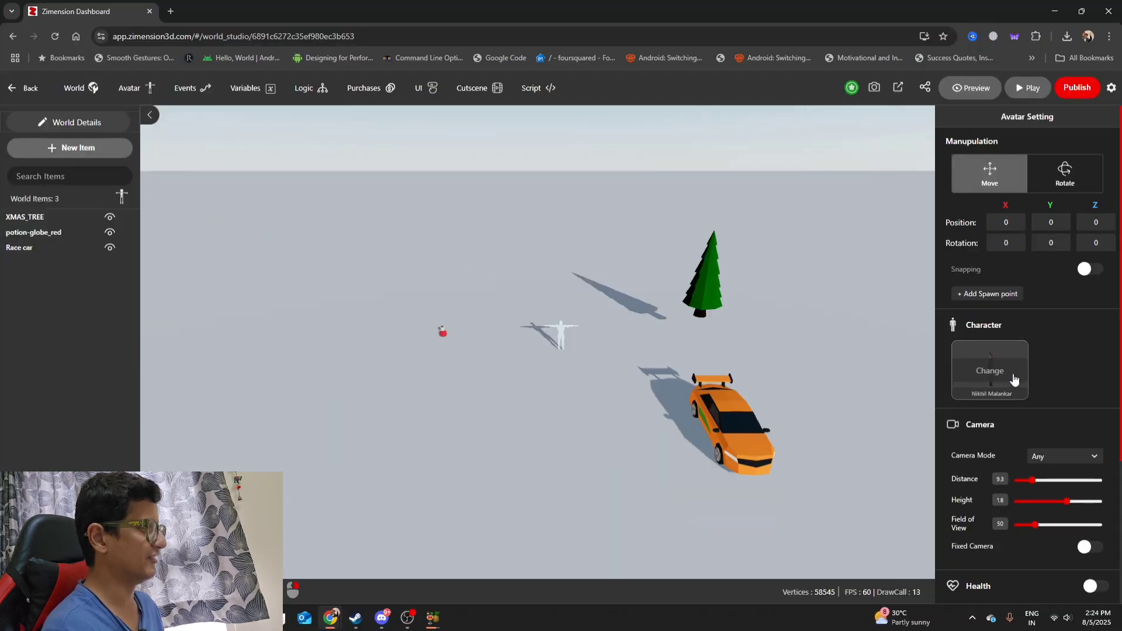
Browse the character chooser without changing anything, reselect the avatar, and preview the world
{"action": "left_click", "coordinate": [987, 371]}
{"action": "scroll", "coordinate": [622, 427], "scroll_direction": "down", "scroll_amount": 1}
{"action": "scroll", "coordinate": [621, 427], "scroll_direction": "down", "scroll_amount": 2}
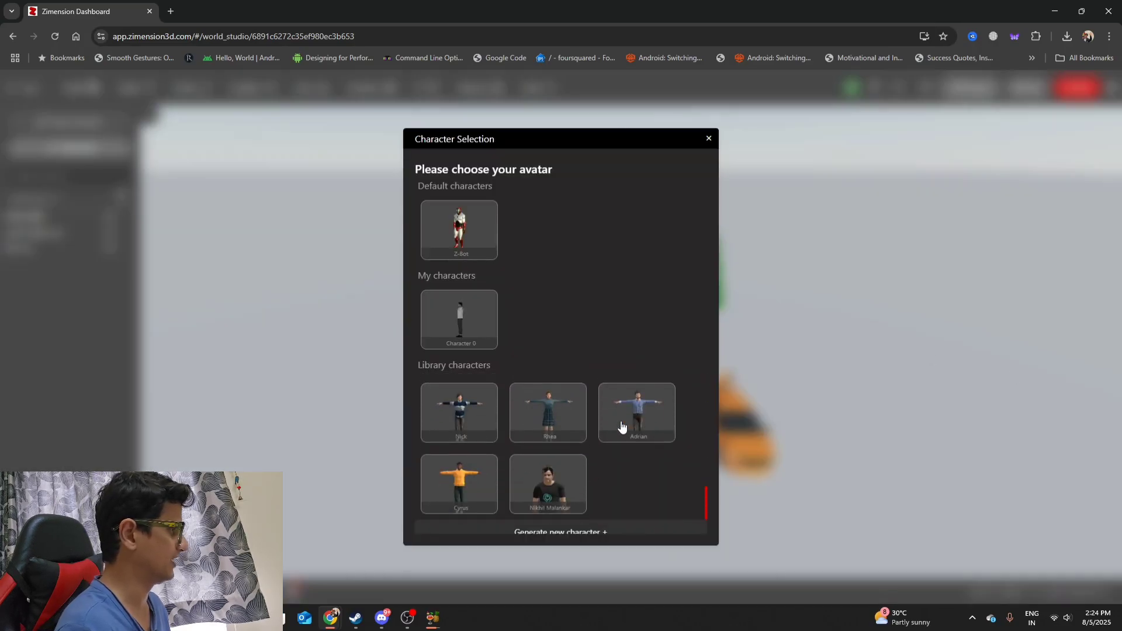
{"action": "left_click", "coordinate": [731, 456]}
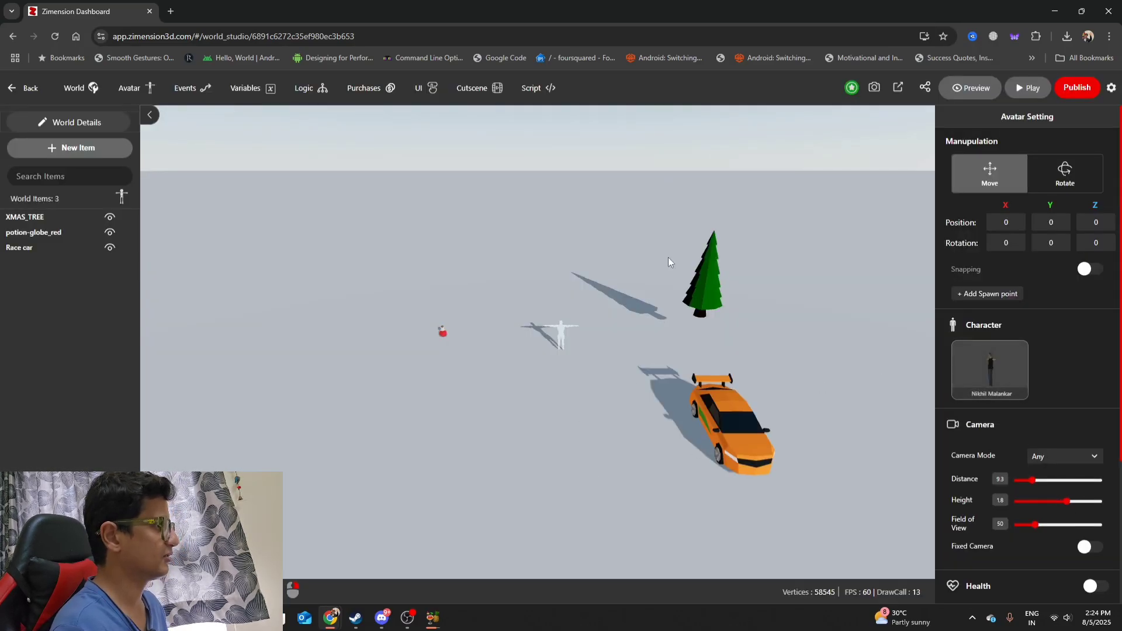
{"action": "left_click", "coordinate": [418, 236]}
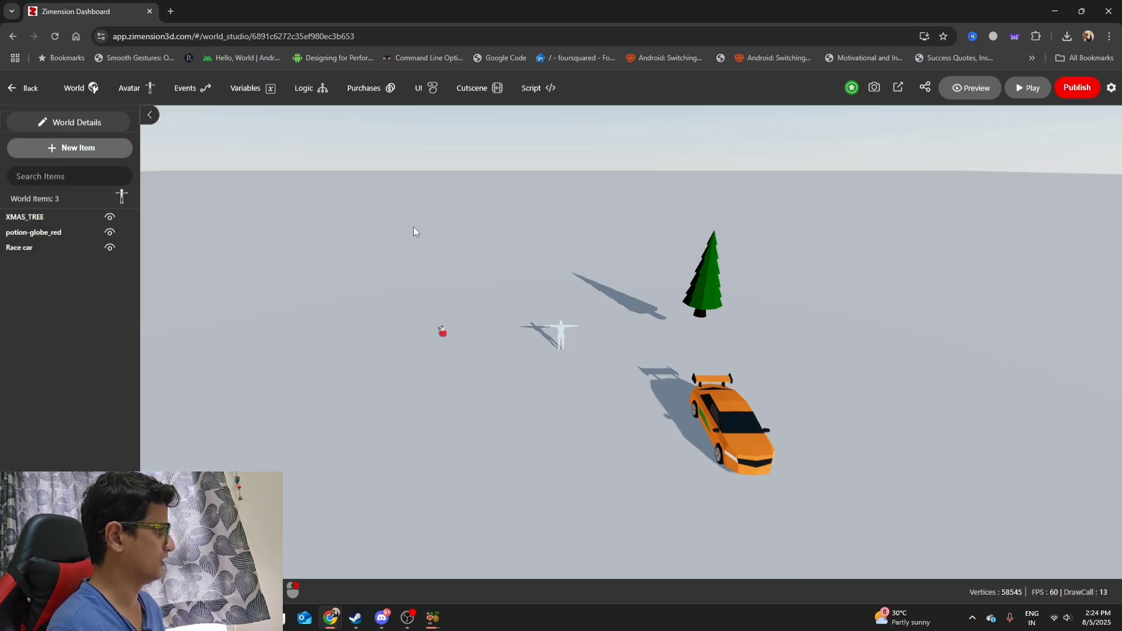
{"action": "left_click", "coordinate": [558, 338]}
{"action": "left_click", "coordinate": [971, 88]}
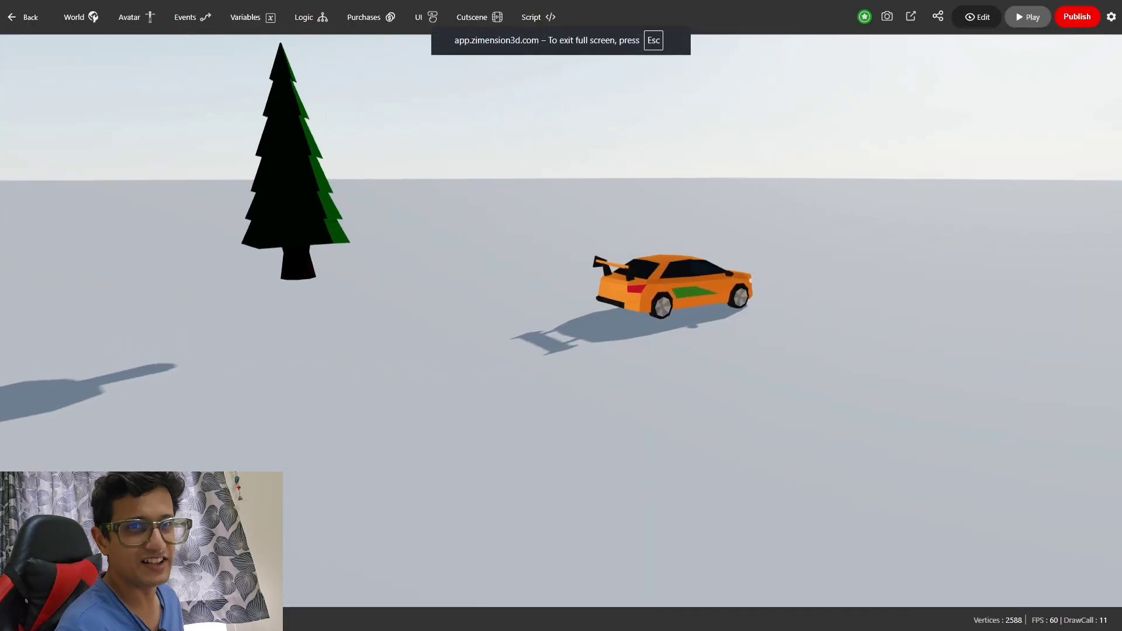
{"action": "key", "text": "Escape"}
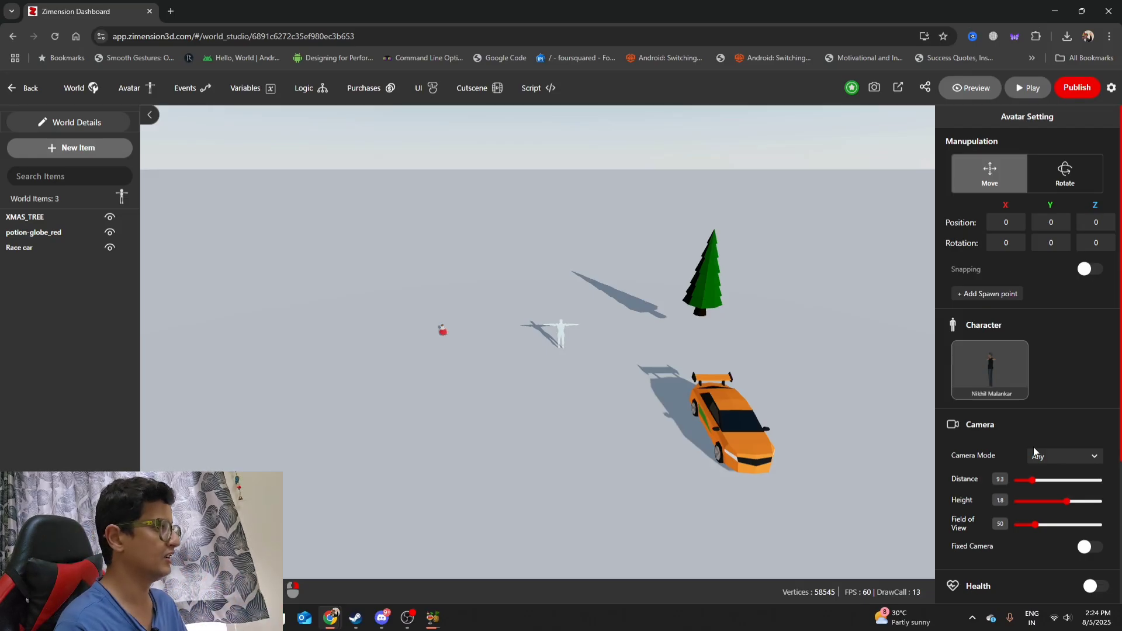
{"action": "mouse_move", "coordinate": [987, 392]}
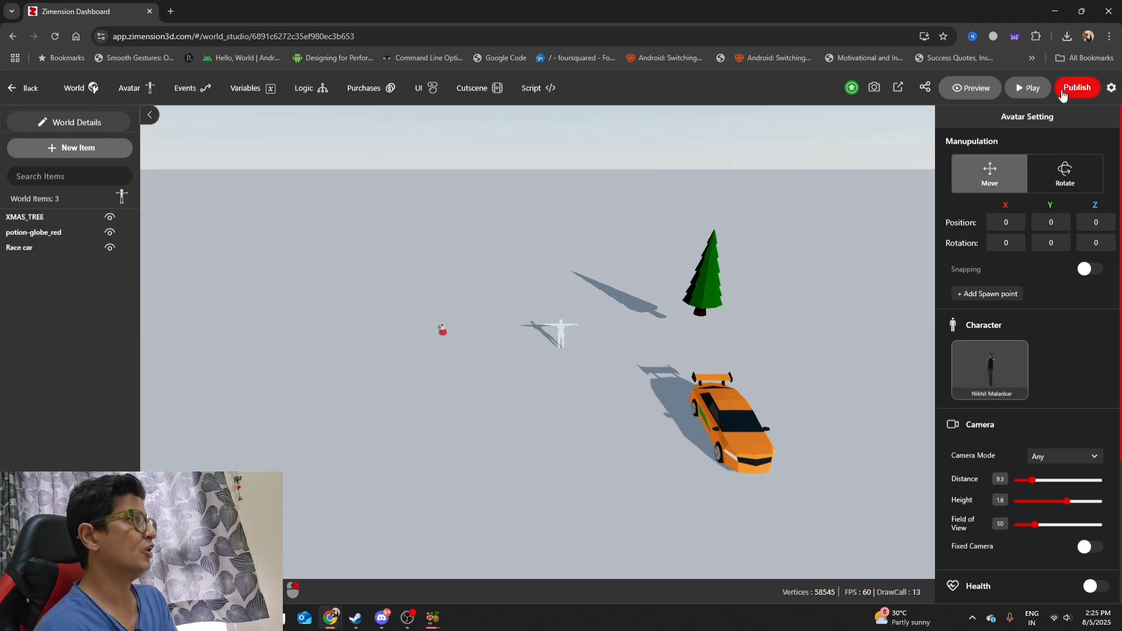
Launch the world full screen and walk the character past the car to the tree
{"action": "left_click", "coordinate": [1030, 88]}
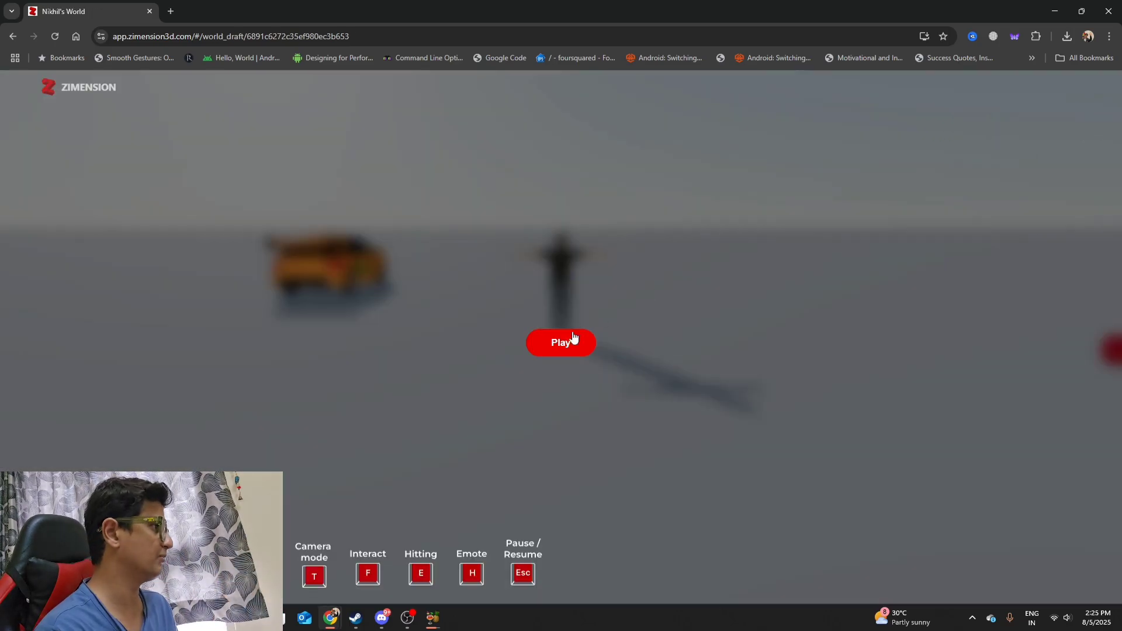
{"action": "left_click", "coordinate": [570, 342]}
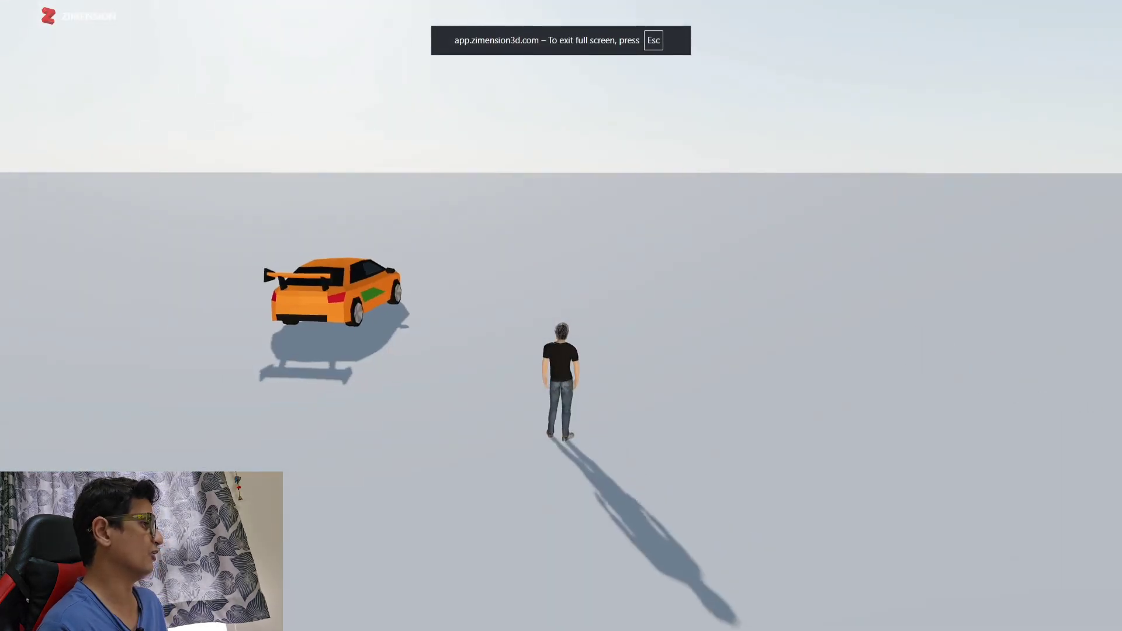
{"action": "key", "text": "w"}
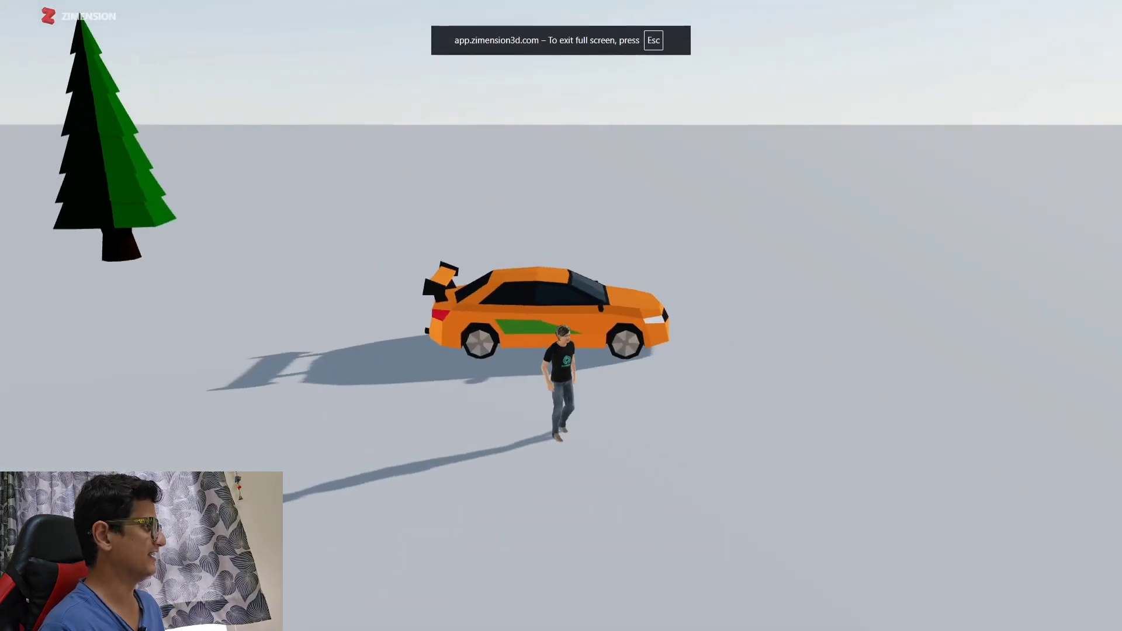
{"action": "key", "text": "w"}
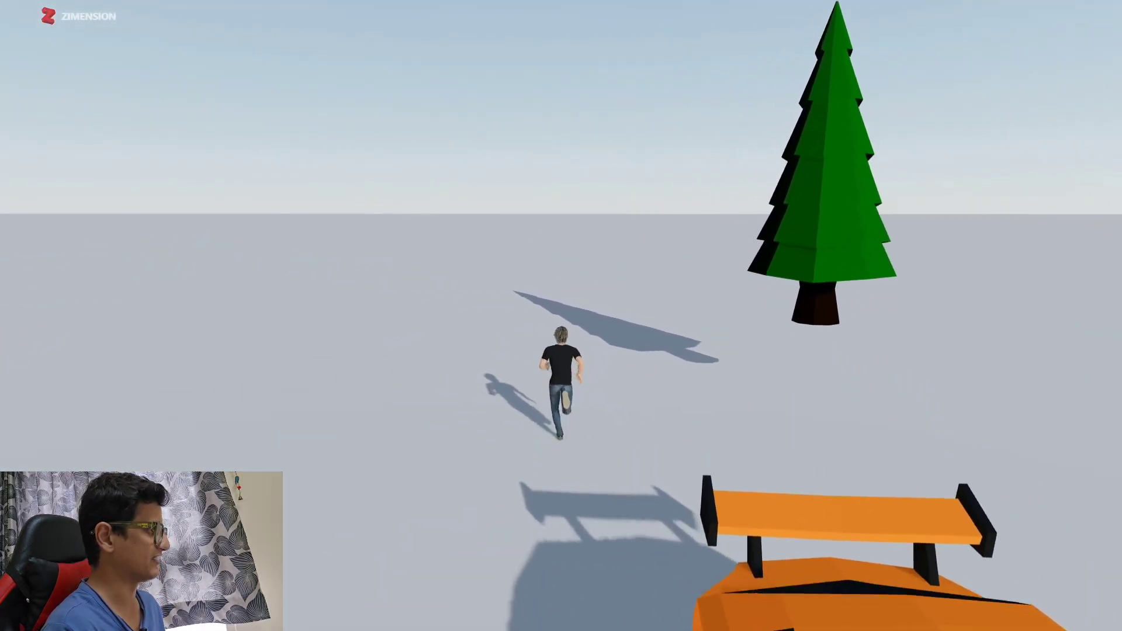
{"action": "key", "text": "w"}
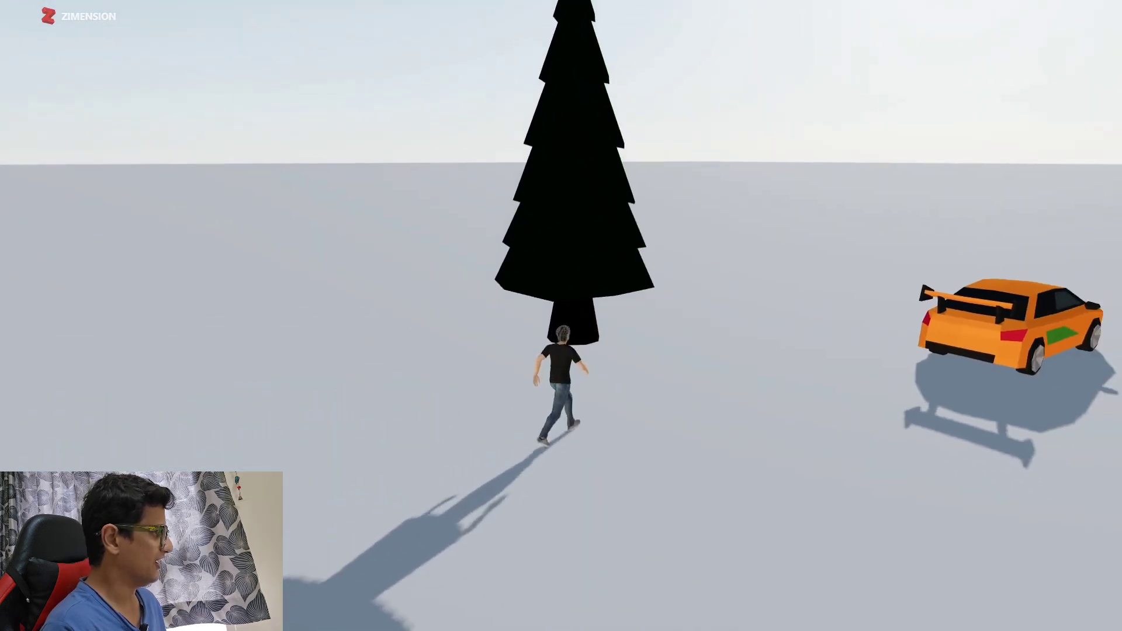
{"action": "key", "text": "w"}
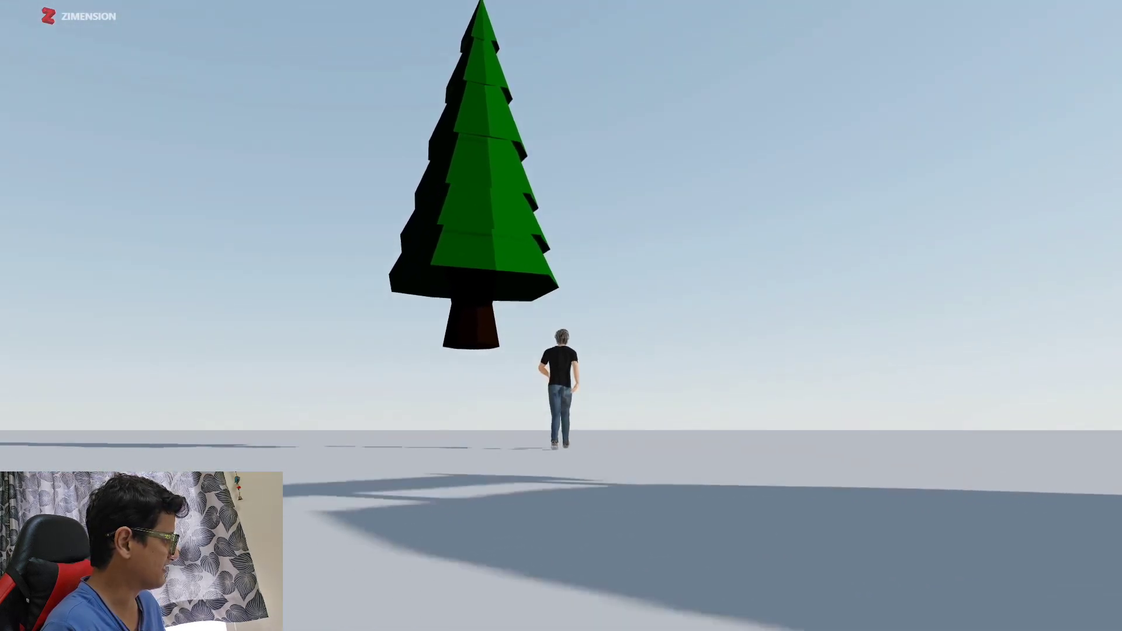
{"action": "key", "text": "w"}
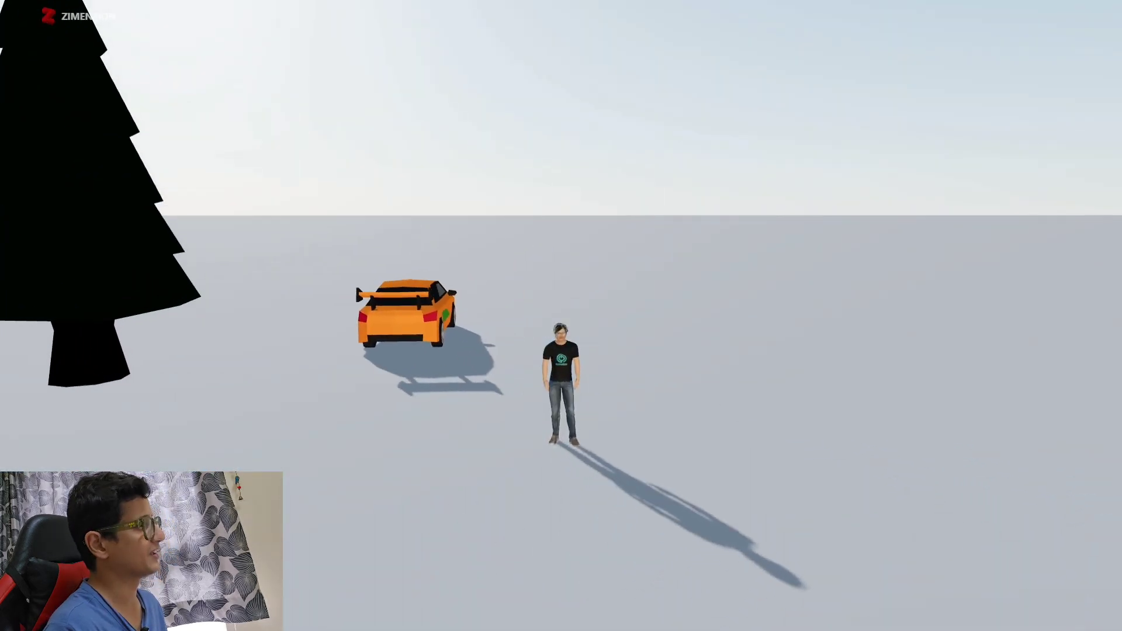
{"action": "key", "text": "Escape"}
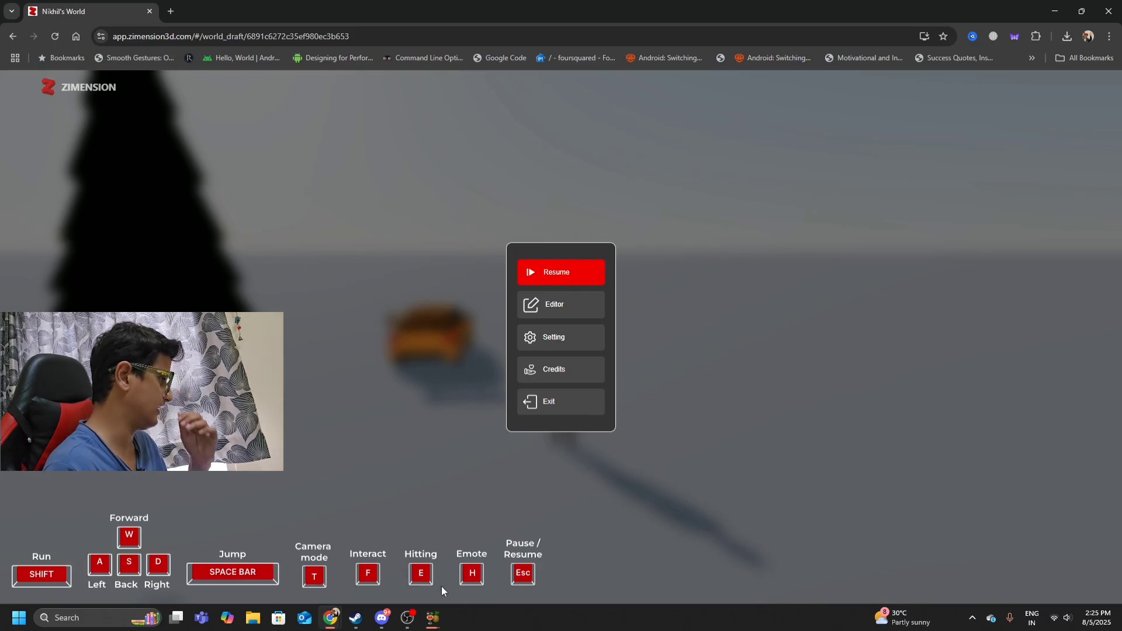
Resume the game and steer the character back toward the car
{"action": "left_click", "coordinate": [553, 275]}
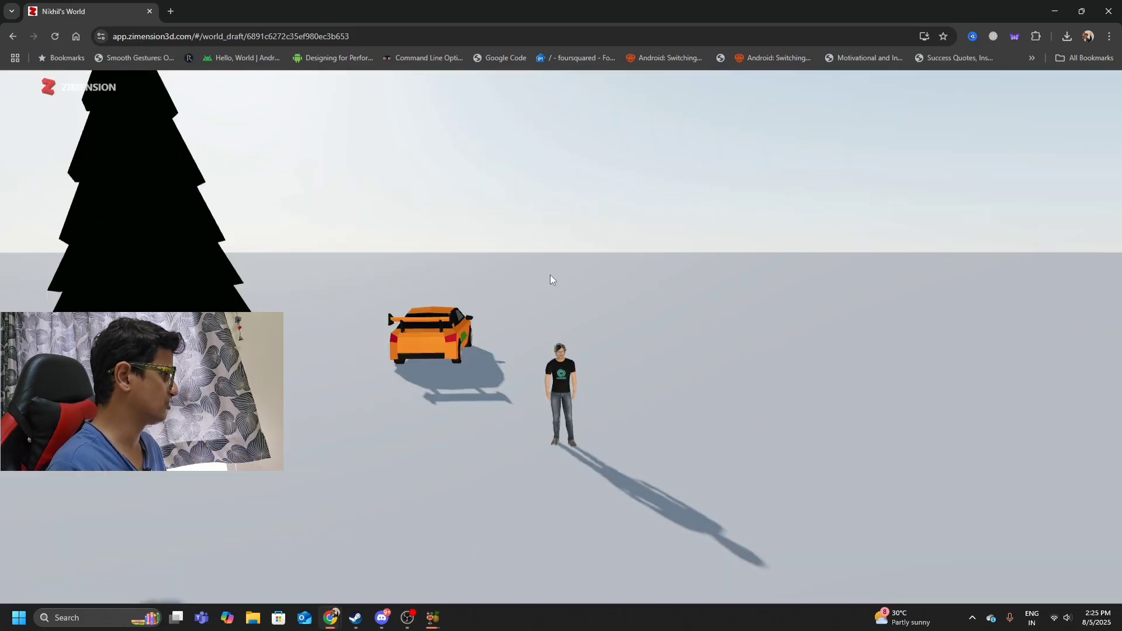
{"action": "left_click", "coordinate": [474, 342]}
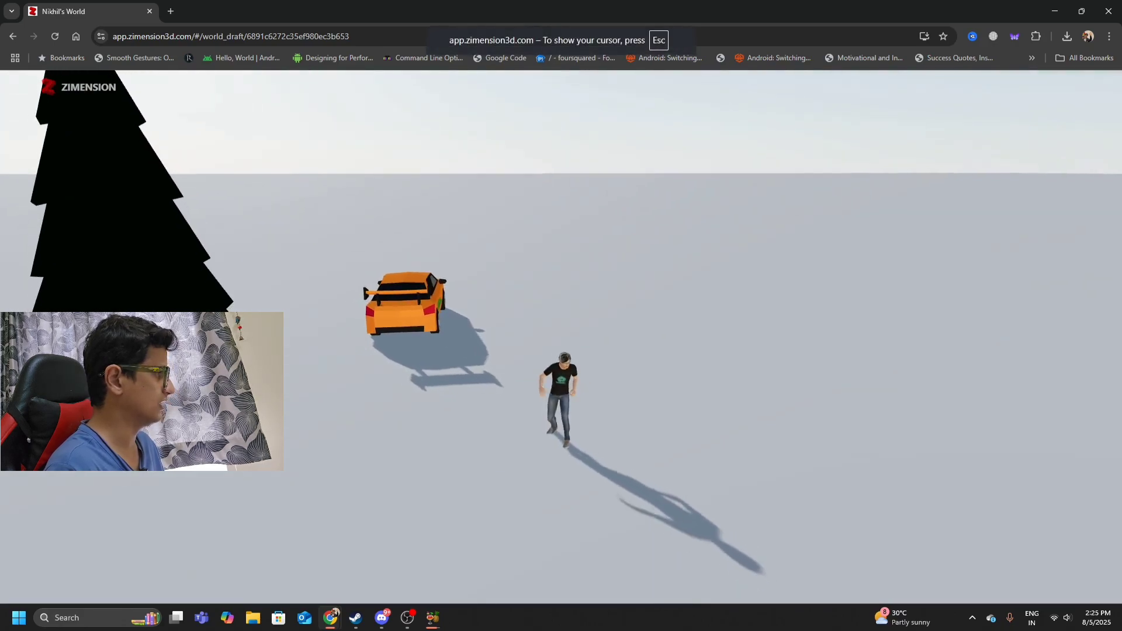
{"action": "key", "text": "w"}
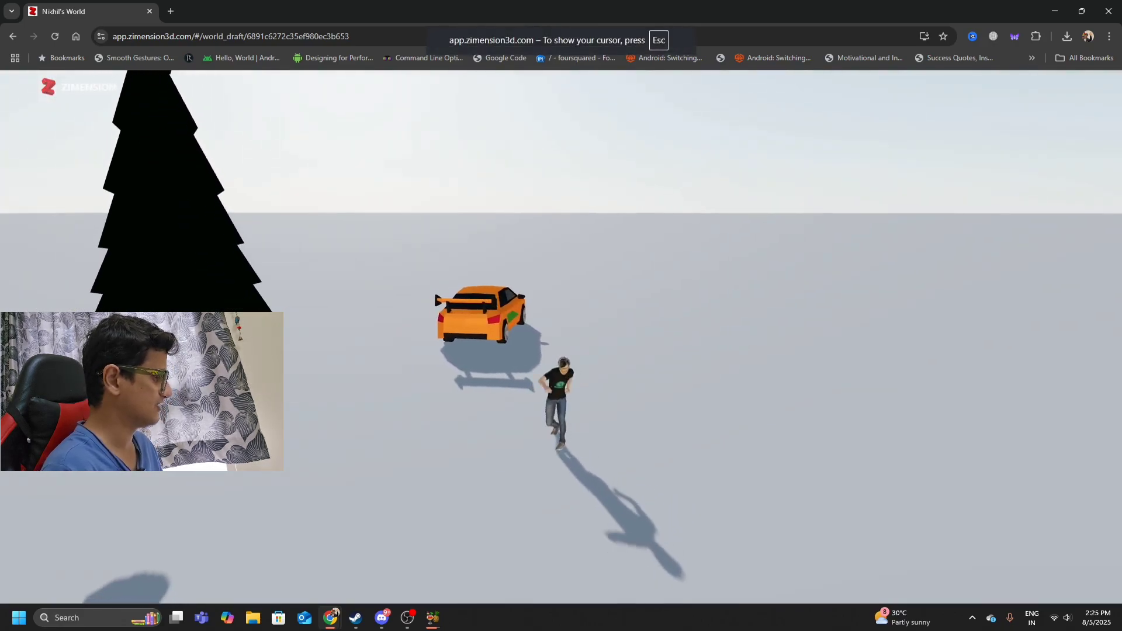
{"action": "mouse_move", "coordinate": [561, 316]}
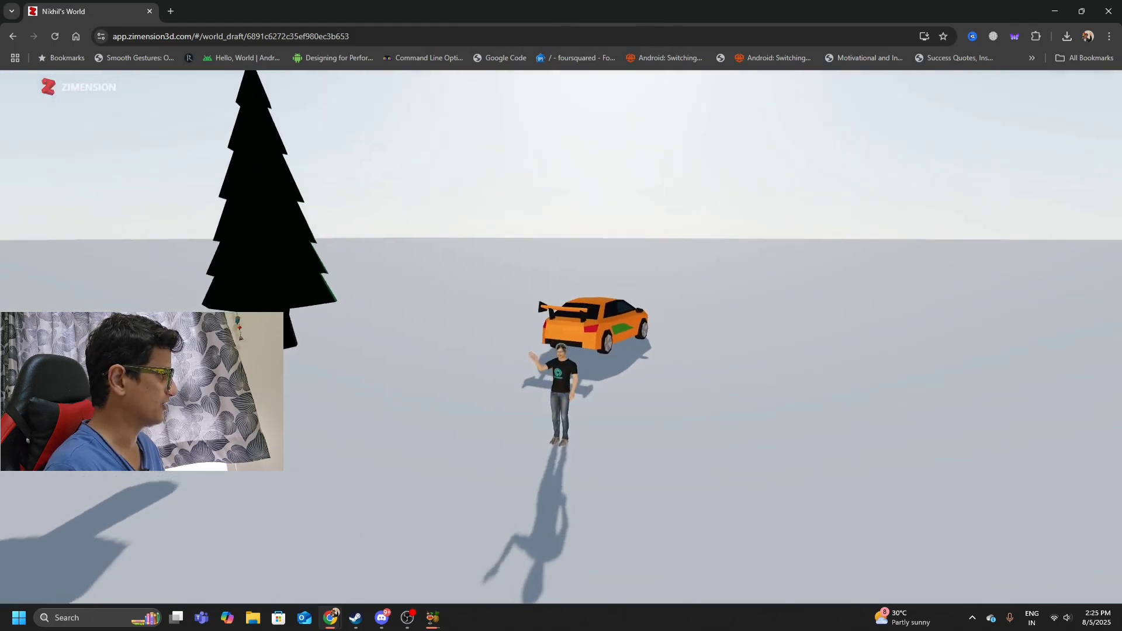
{"action": "key", "text": "w"}
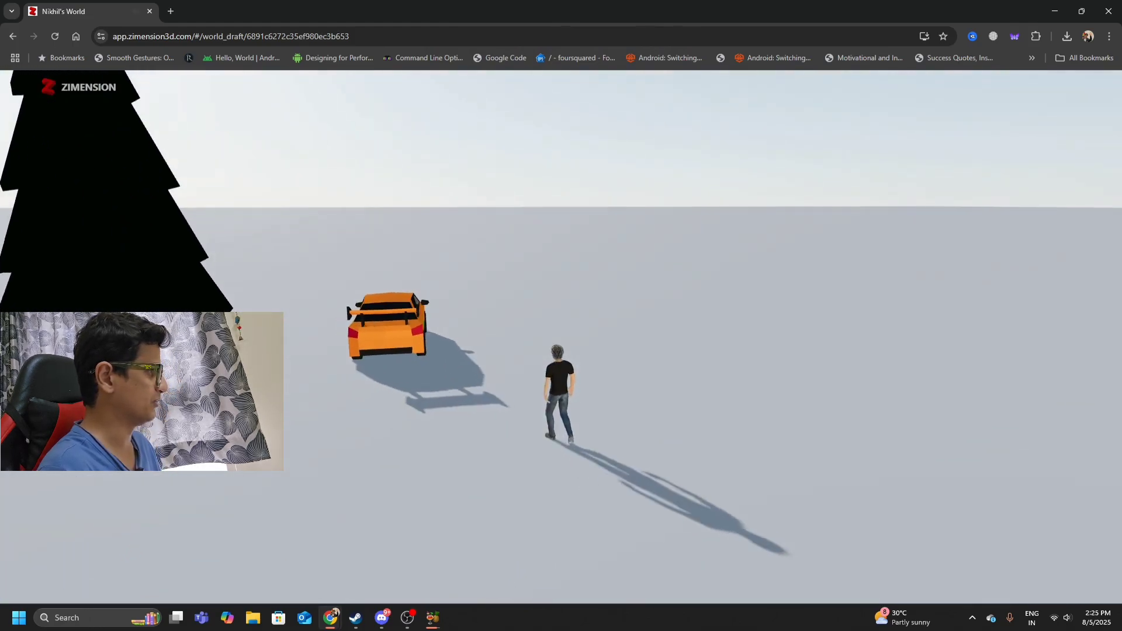
{"action": "key", "text": "Escape"}
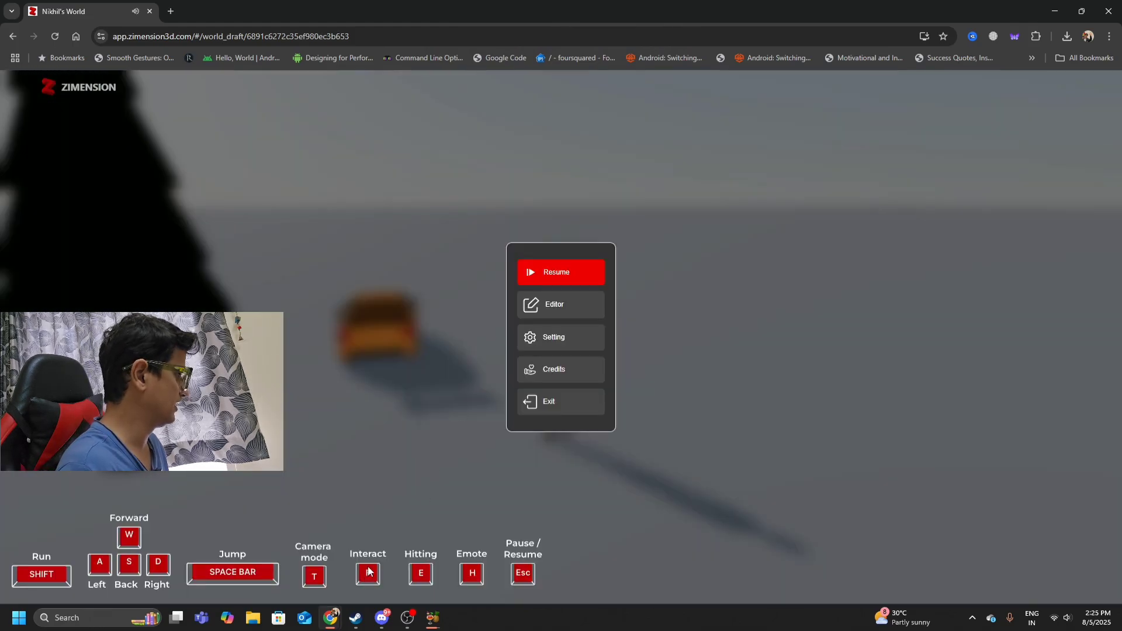
Walk alongside and past the orange car, then exit the game to the dashboard
{"action": "left_click", "coordinate": [553, 273]}
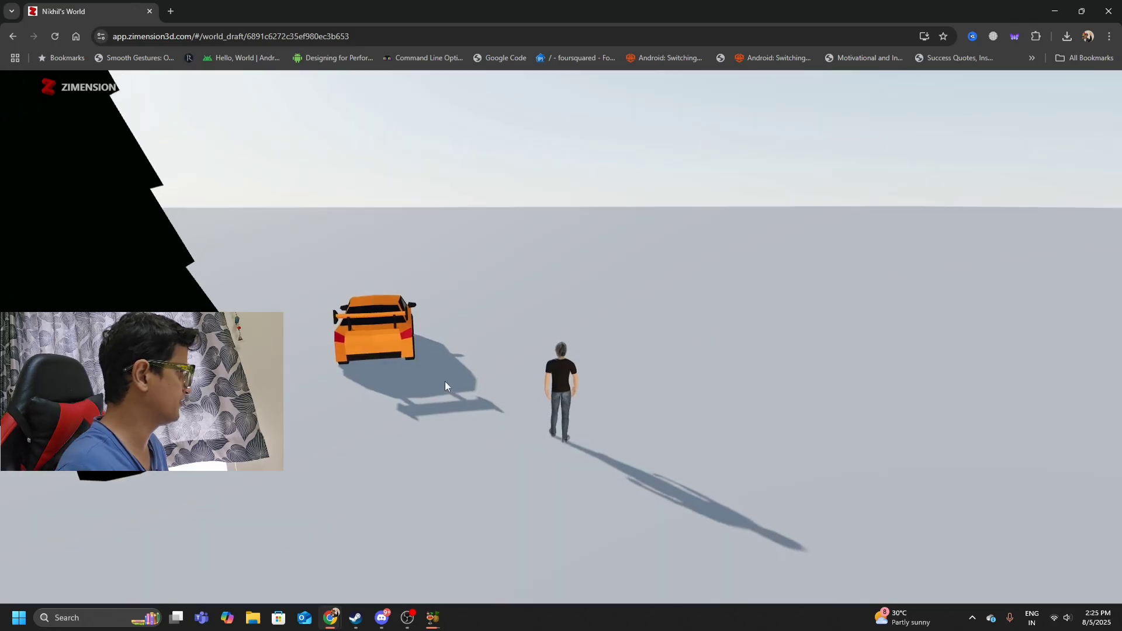
{"action": "key", "text": "w"}
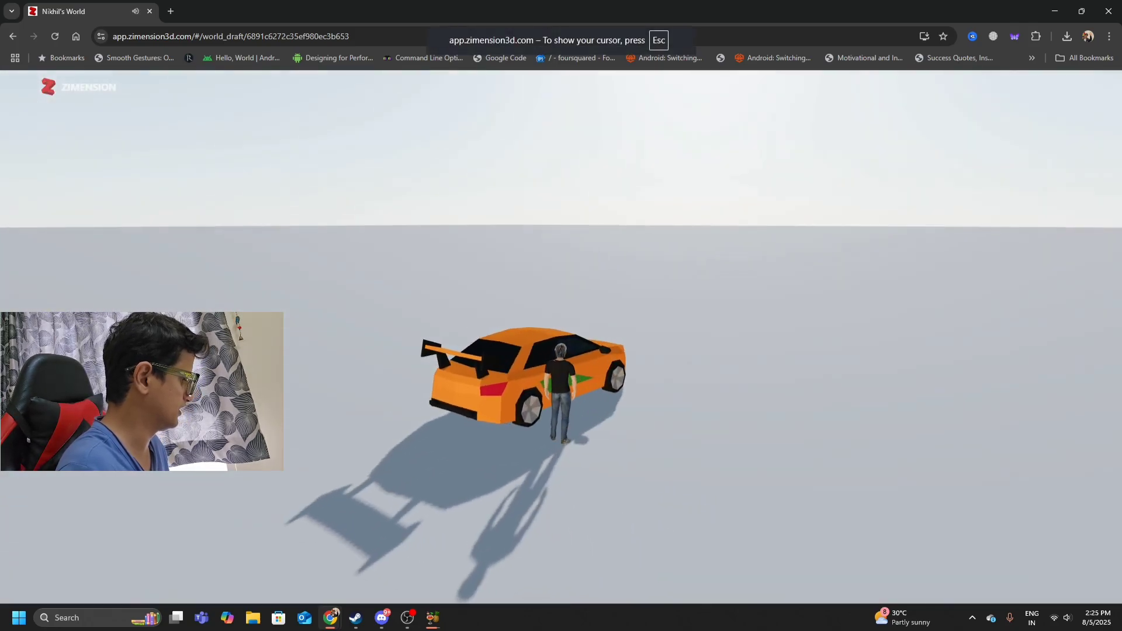
{"action": "key", "text": "w"}
{"action": "key", "text": "w"}
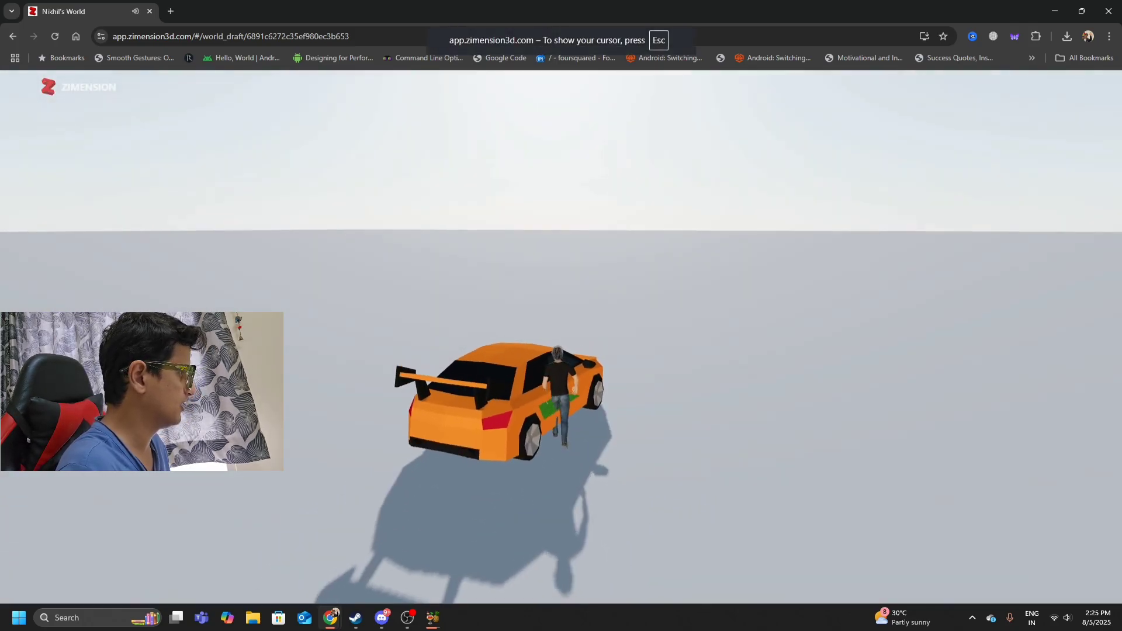
{"action": "key", "text": "d"}
{"action": "key", "text": "w"}
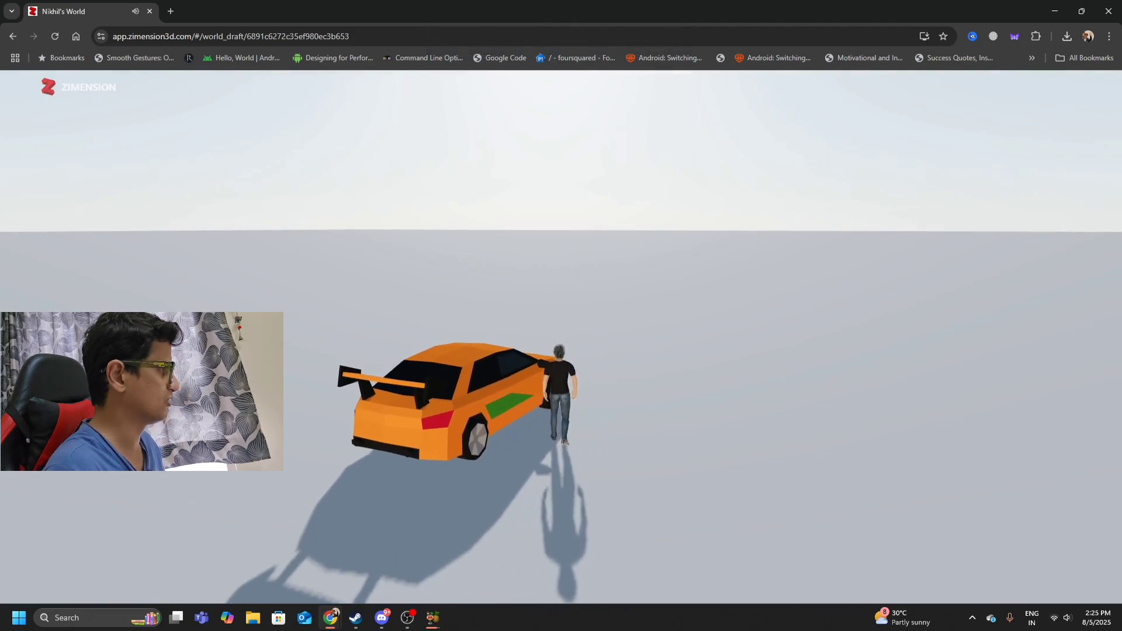
{"action": "key", "text": "Escape"}
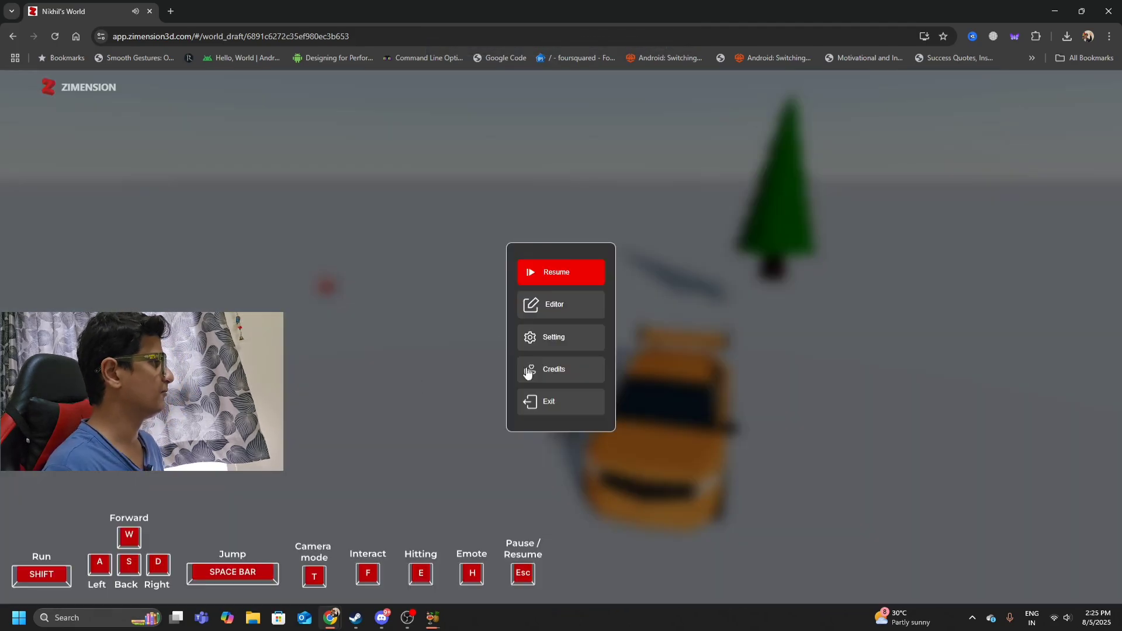
{"action": "left_click", "coordinate": [547, 412]}
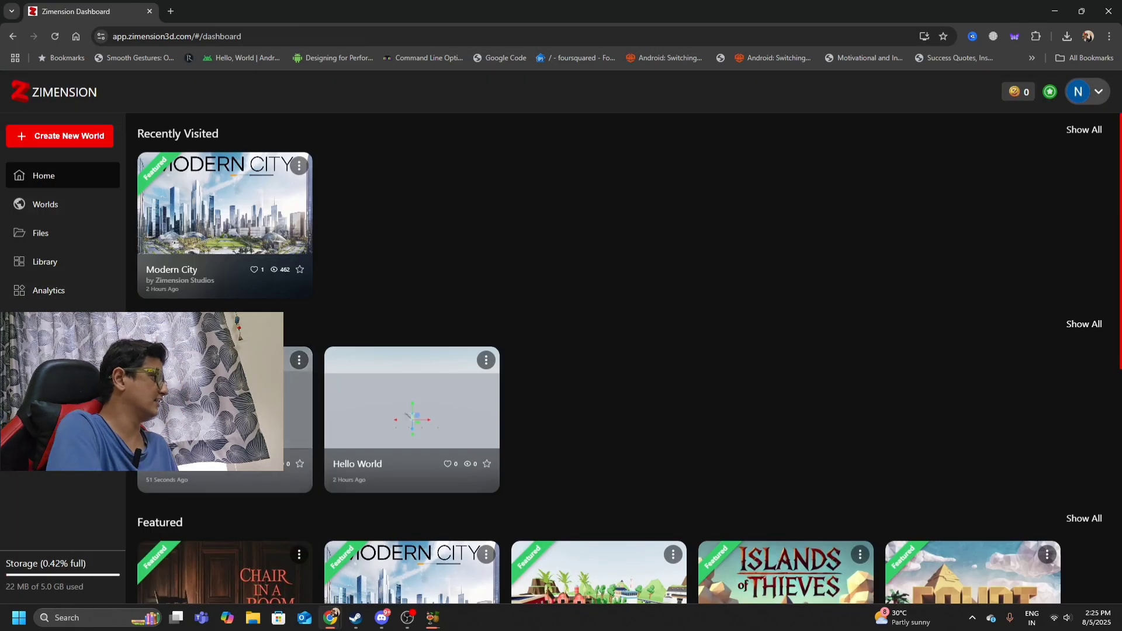
Reopen the world, select the Race car, check its collision list, and open its item script
{"action": "left_click", "coordinate": [242, 409]}
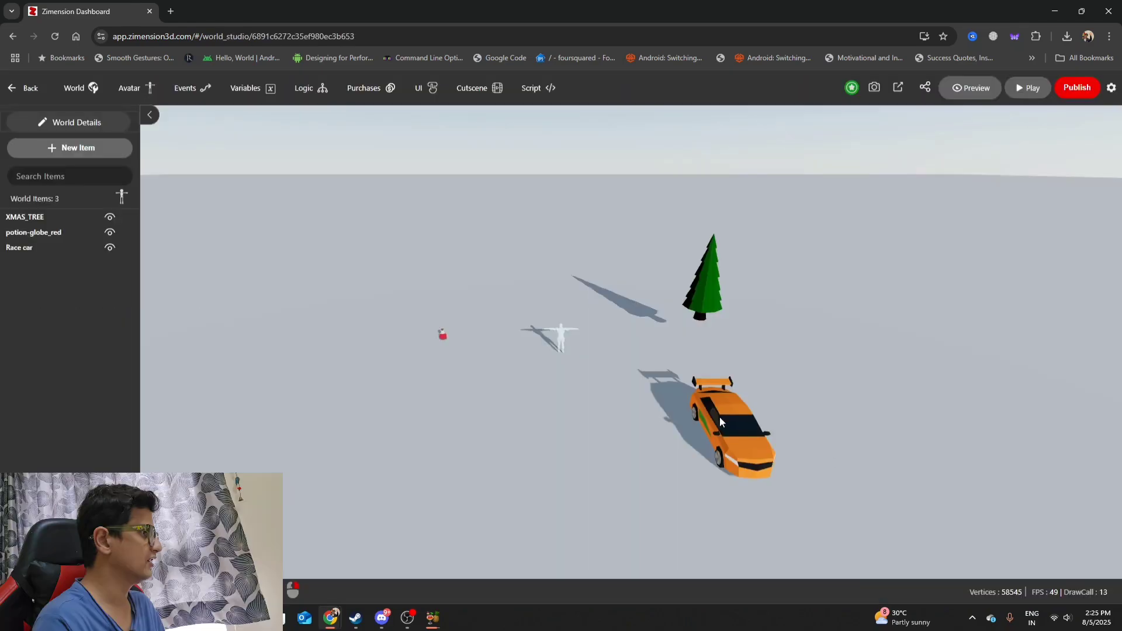
{"action": "left_click", "coordinate": [778, 440]}
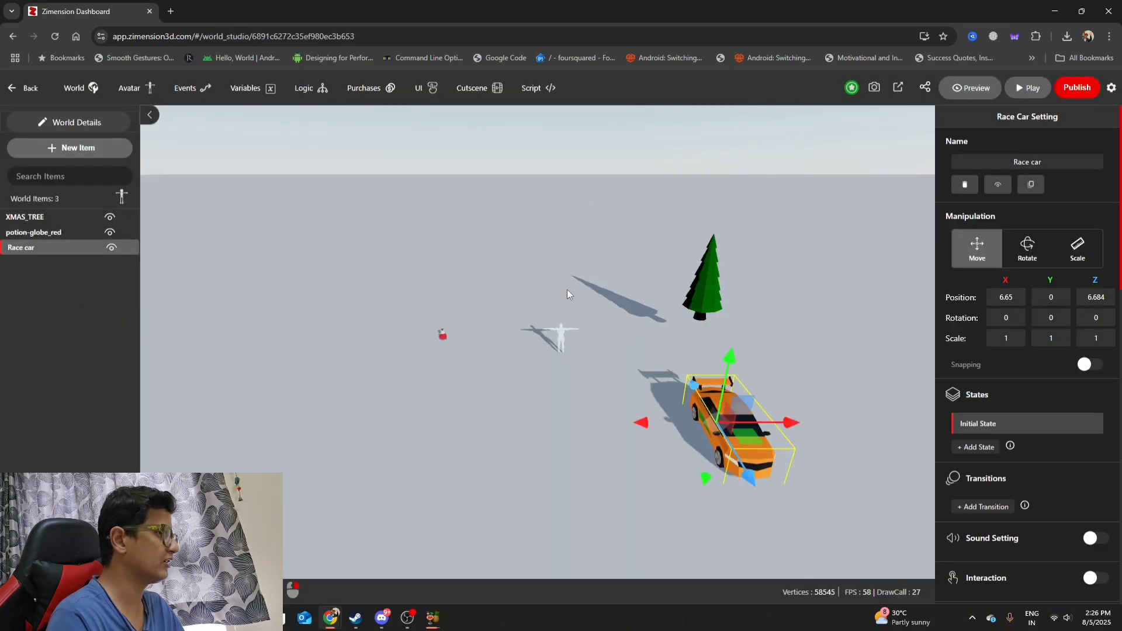
{"action": "scroll", "coordinate": [1052, 368], "scroll_direction": "down", "scroll_amount": 4}
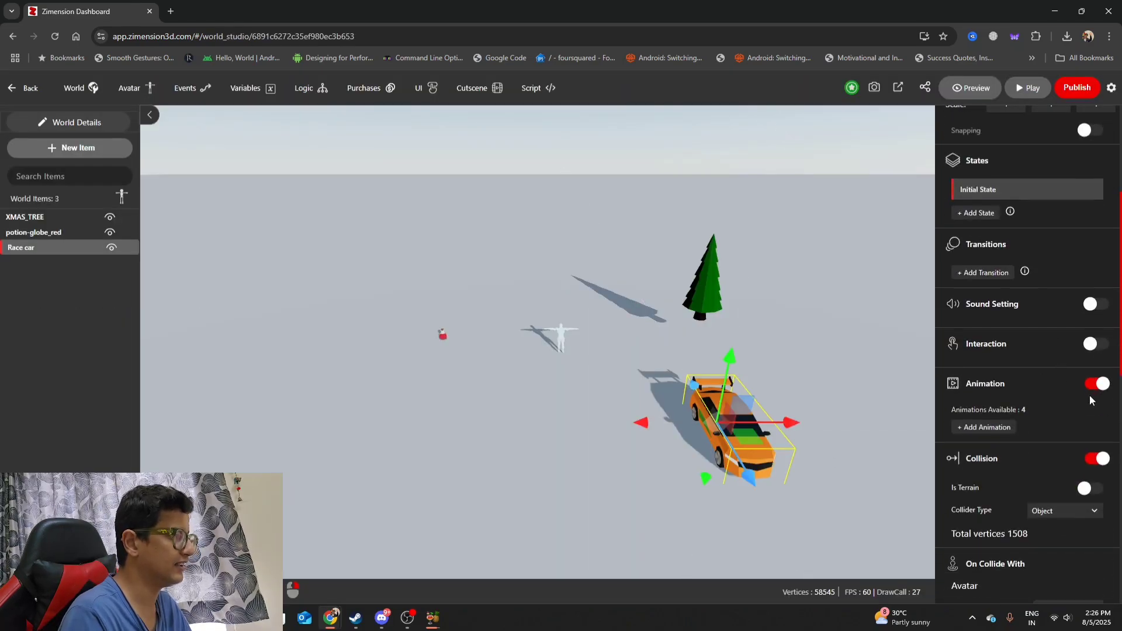
{"action": "scroll", "coordinate": [1088, 395], "scroll_direction": "down", "scroll_amount": 6}
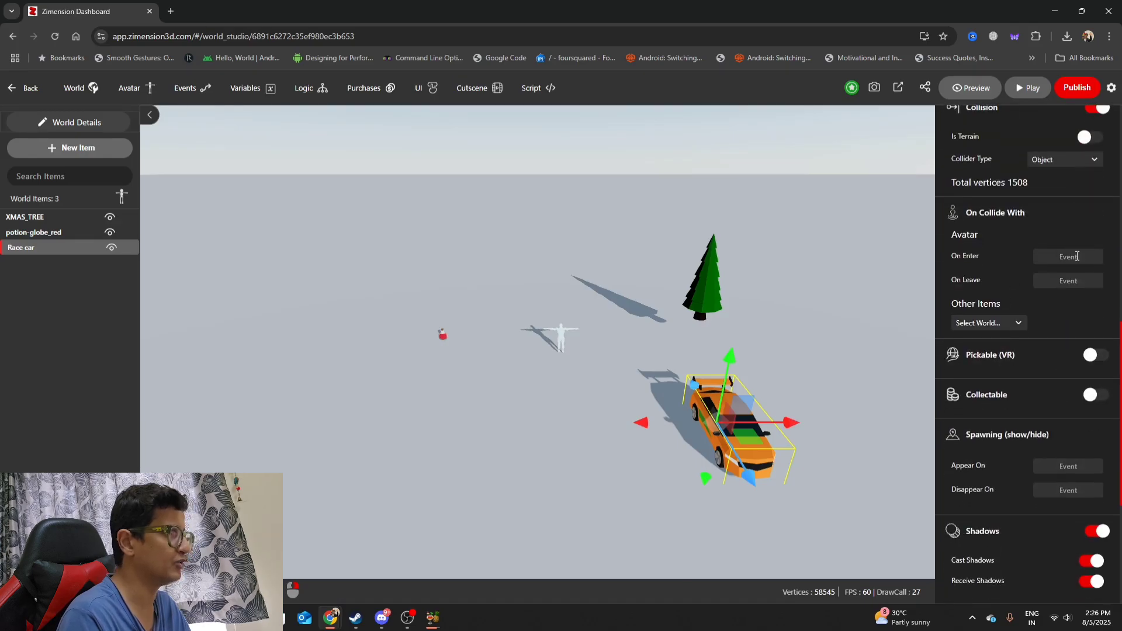
{"action": "left_click", "coordinate": [1011, 325]}
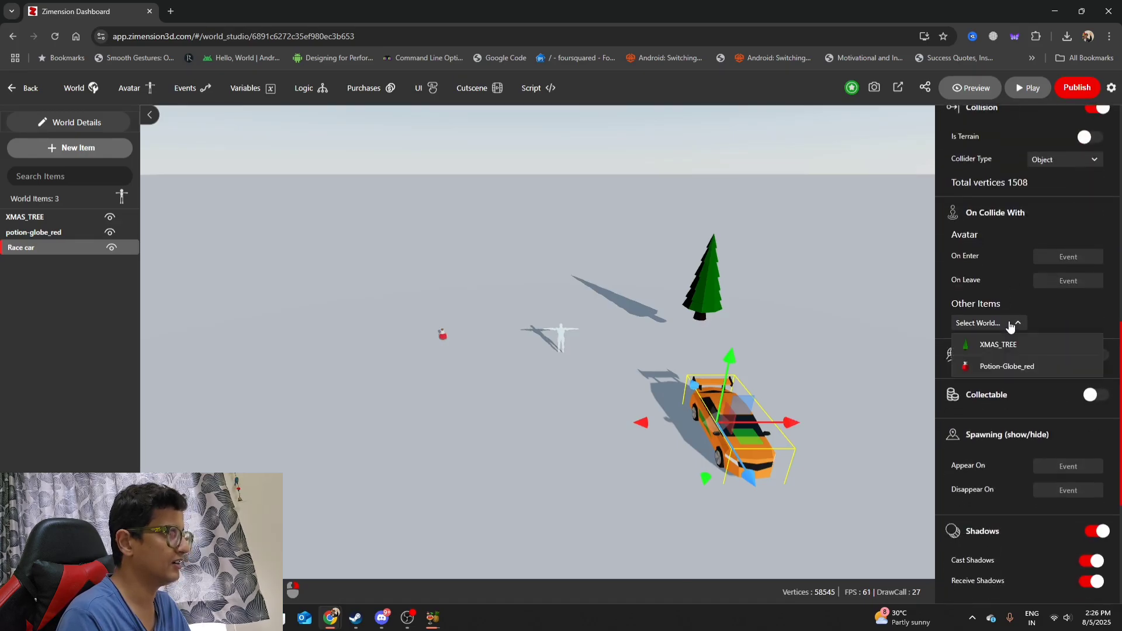
{"action": "left_click", "coordinate": [1078, 307]}
{"action": "scroll", "coordinate": [1050, 356], "scroll_direction": "down", "scroll_amount": 5}
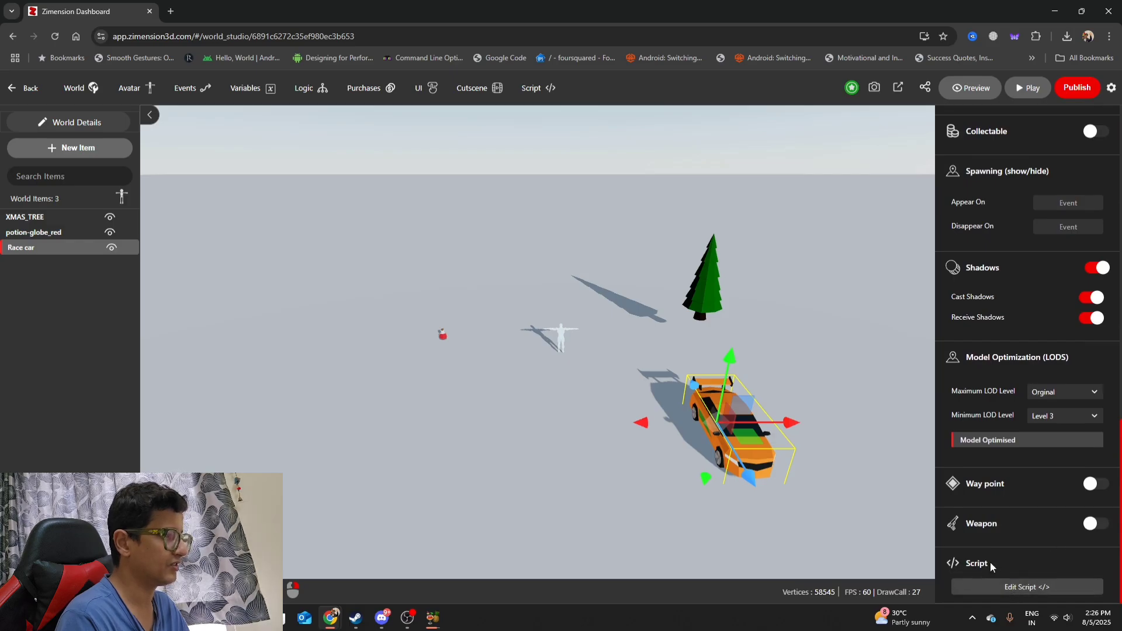
{"action": "left_click", "coordinate": [1024, 587]}
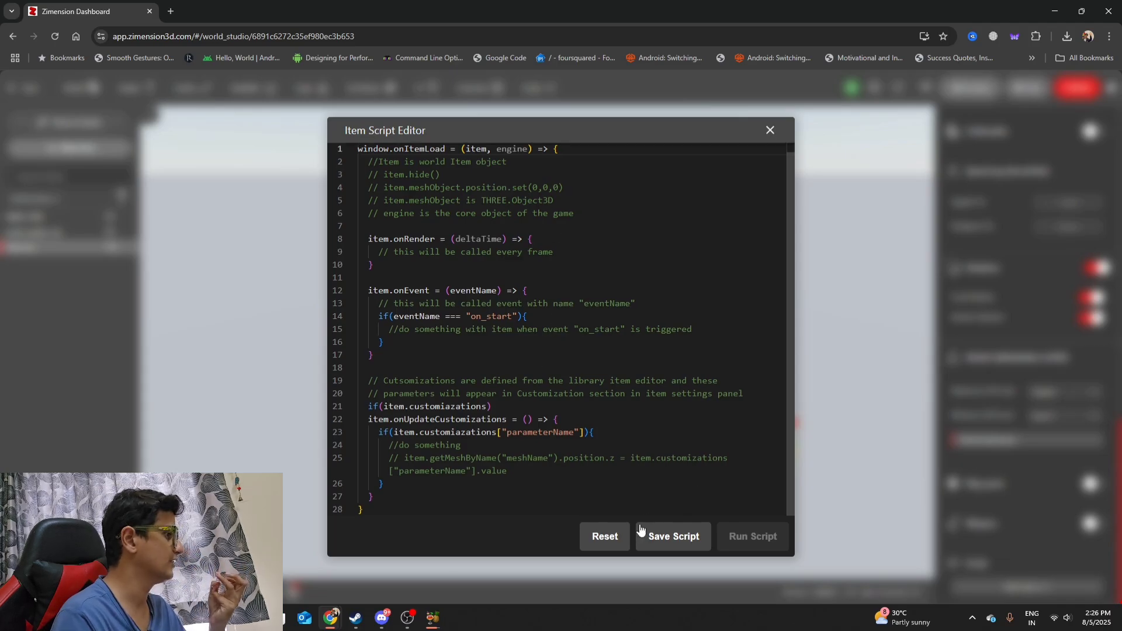
{"action": "left_click", "coordinate": [769, 131]}
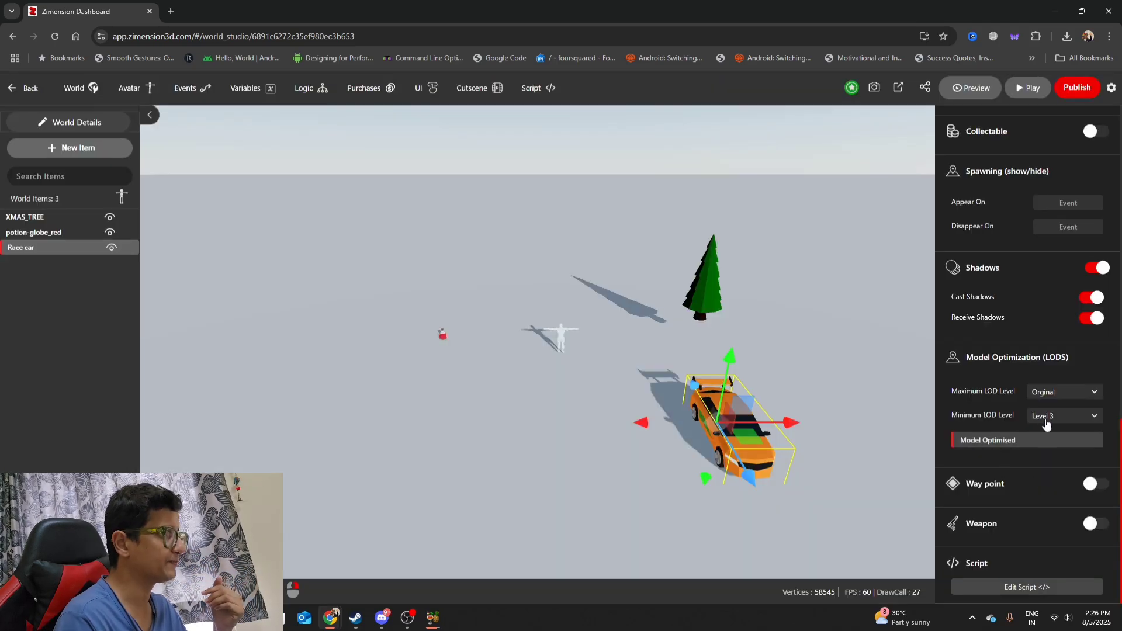
{"action": "scroll", "coordinate": [1034, 416], "scroll_direction": "up", "scroll_amount": 7}
{"action": "scroll", "coordinate": [1023, 374], "scroll_direction": "up", "scroll_amount": 2}
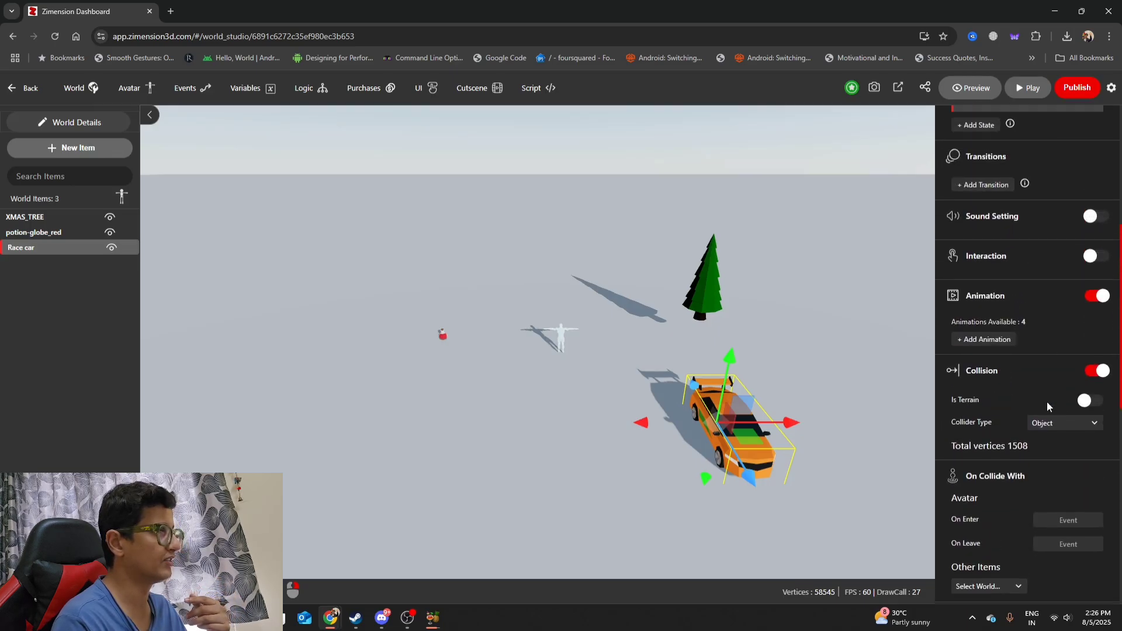
{"action": "scroll", "coordinate": [1022, 348], "scroll_direction": "up", "scroll_amount": 3}
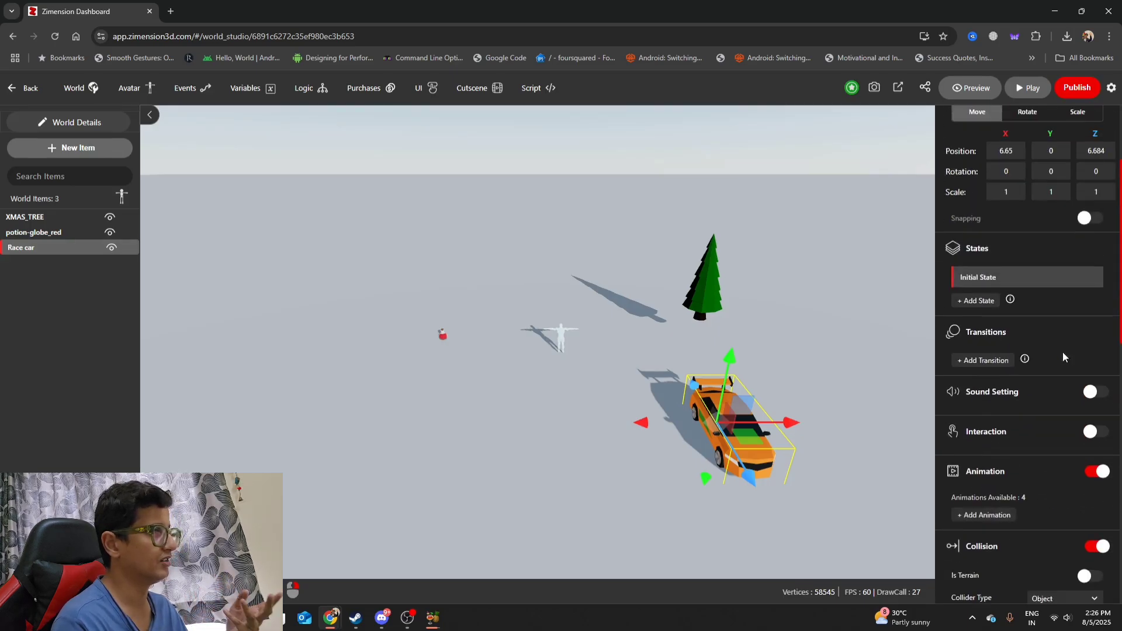
{"action": "left_click", "coordinate": [1097, 432]}
{"action": "scroll", "coordinate": [990, 458], "scroll_direction": "down", "scroll_amount": 2}
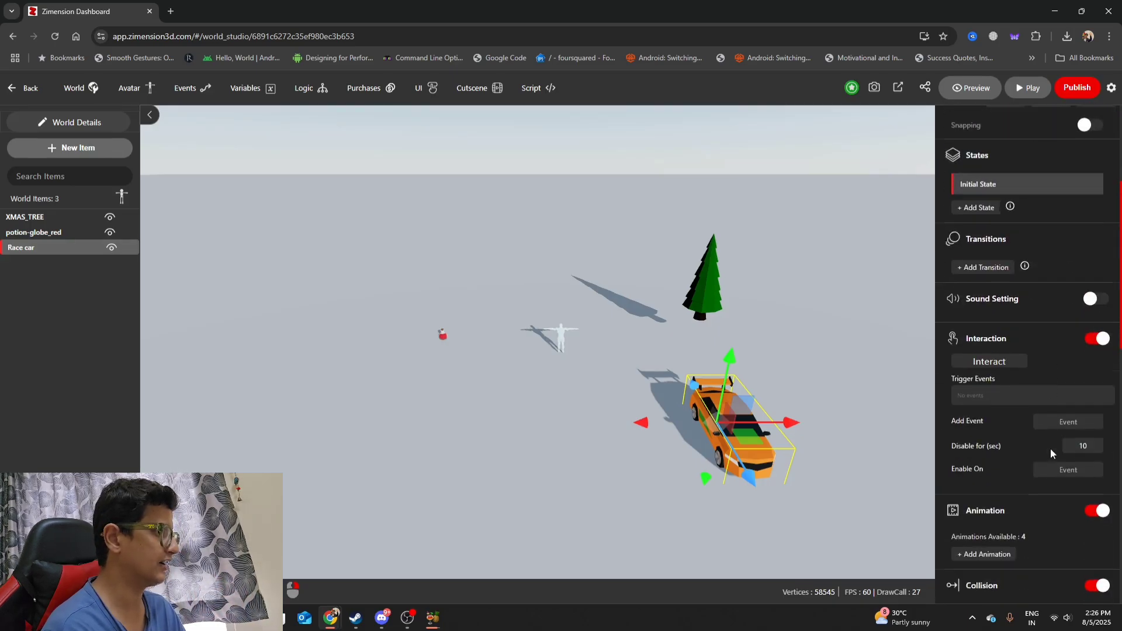
{"action": "left_click", "coordinate": [1084, 398]}
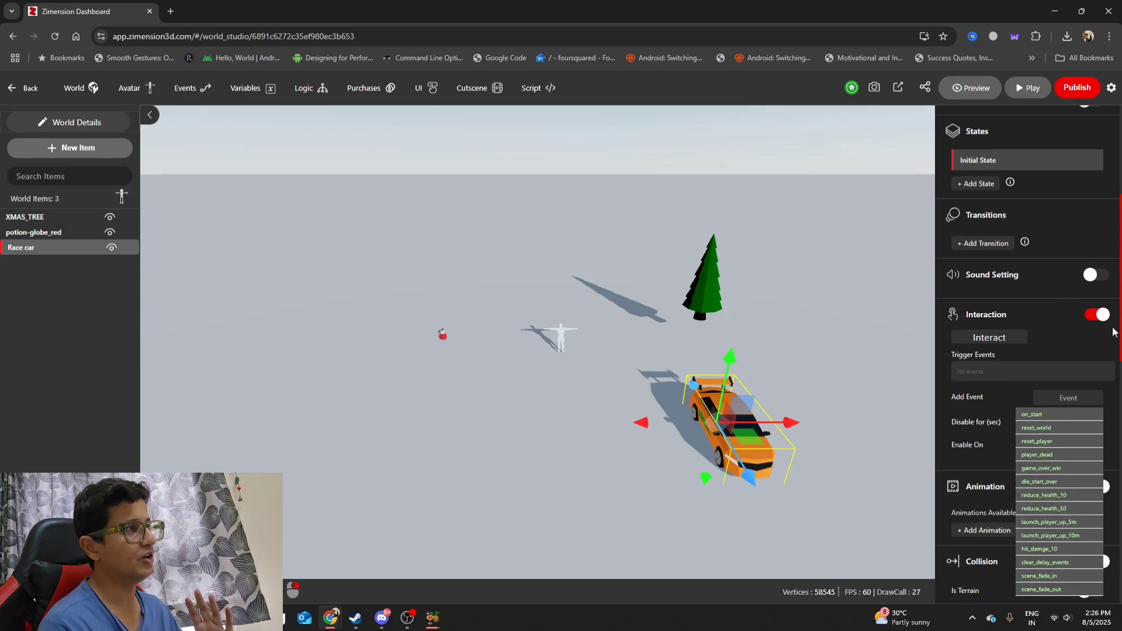
{"action": "left_click", "coordinate": [1102, 316]}
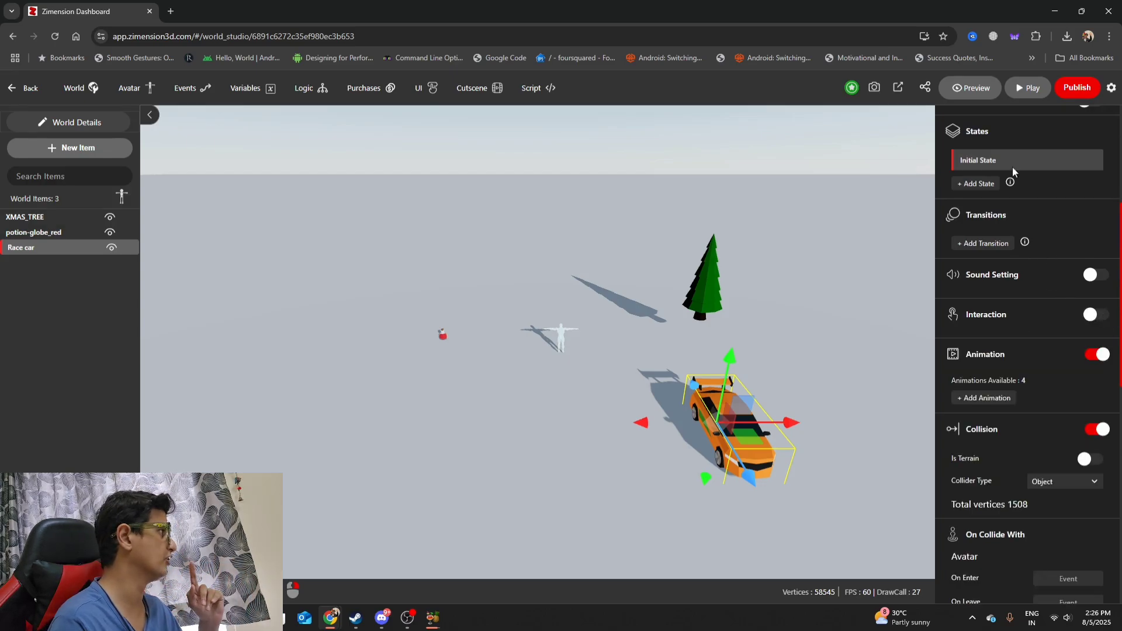
Set the world background to Future City and orbit down to a ground-level view
{"action": "left_click", "coordinate": [76, 88]}
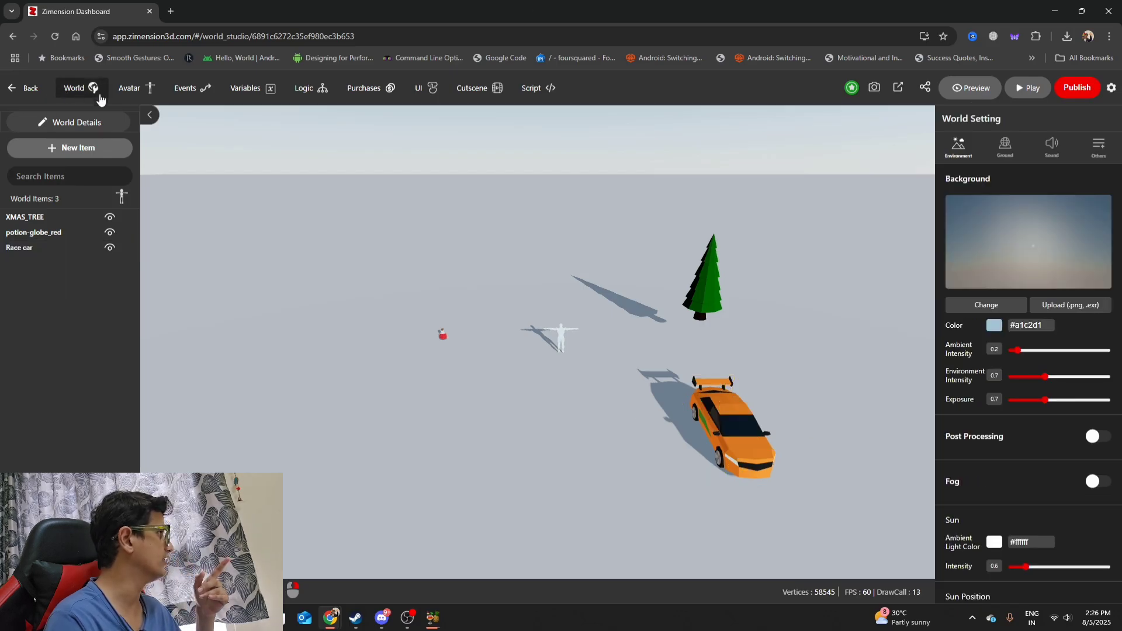
{"action": "left_click", "coordinate": [987, 305]}
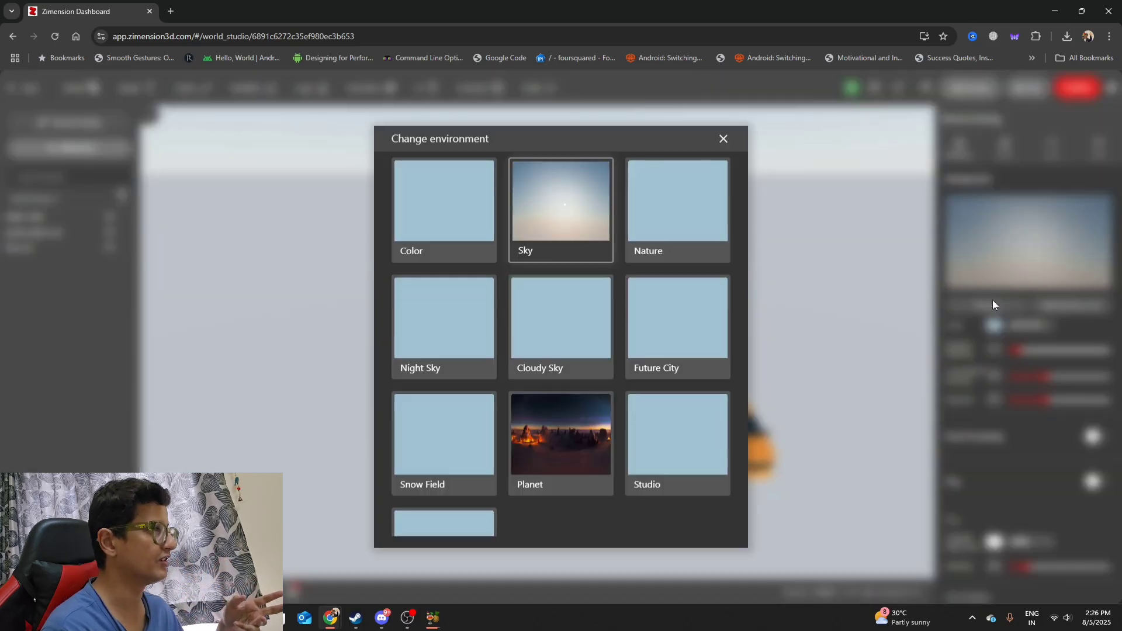
{"action": "left_click", "coordinate": [684, 343]}
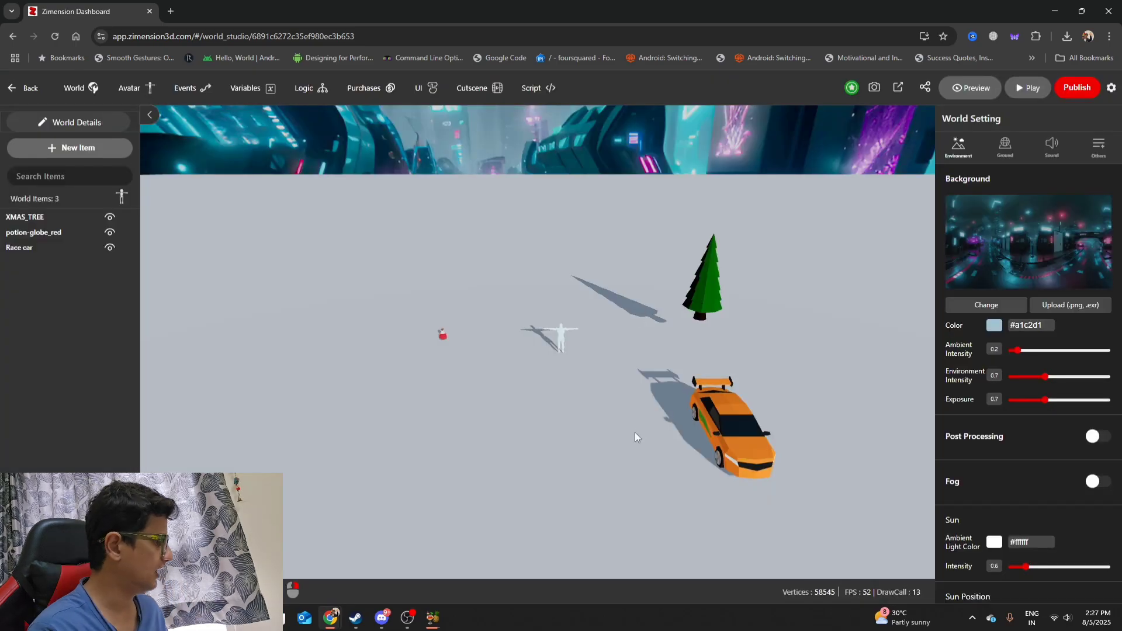
{"action": "left_click_drag", "start_coordinate": [608, 352], "coordinate": [608, 293]}
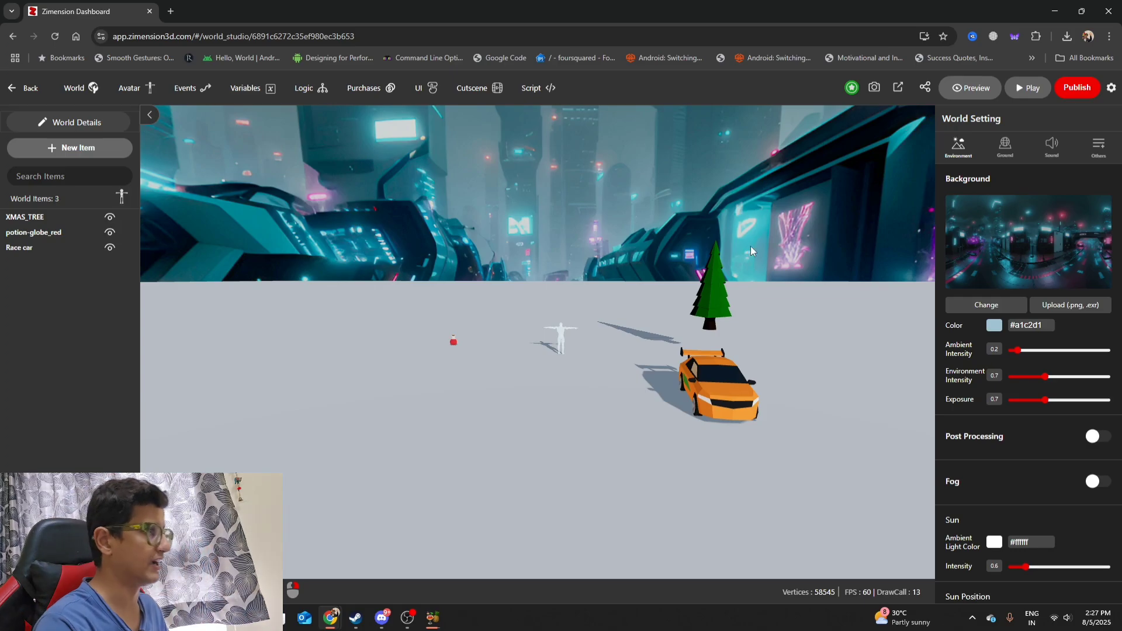
Give the ground the Grass texture and drag the XMAS_TREE down to Y -1.779
{"action": "left_click", "coordinate": [1006, 145]}
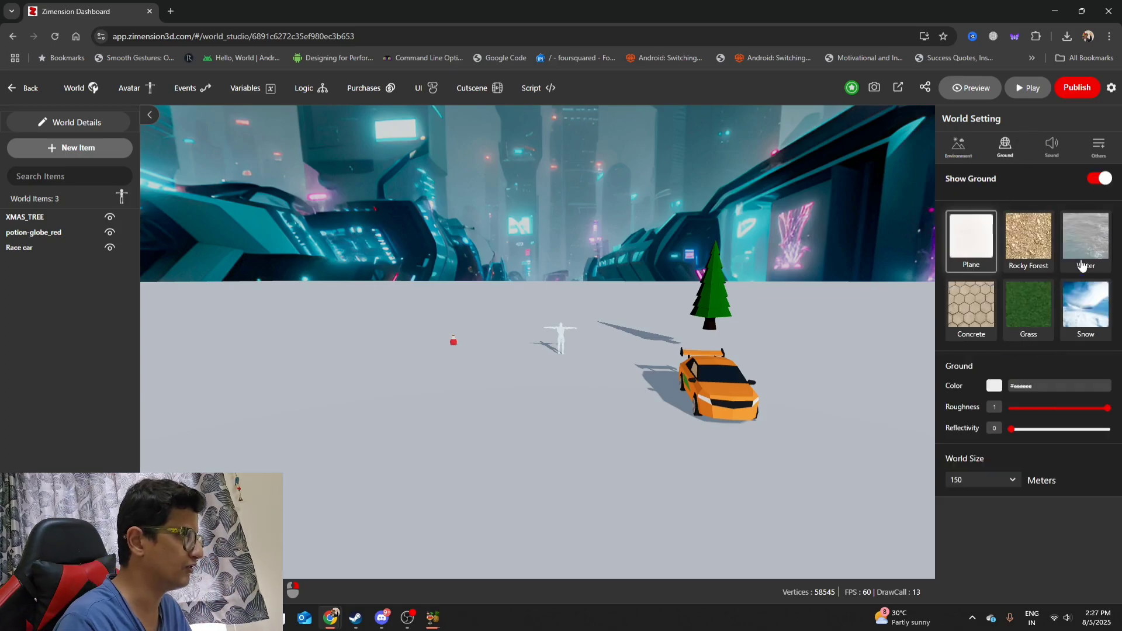
{"action": "left_click", "coordinate": [1037, 320]}
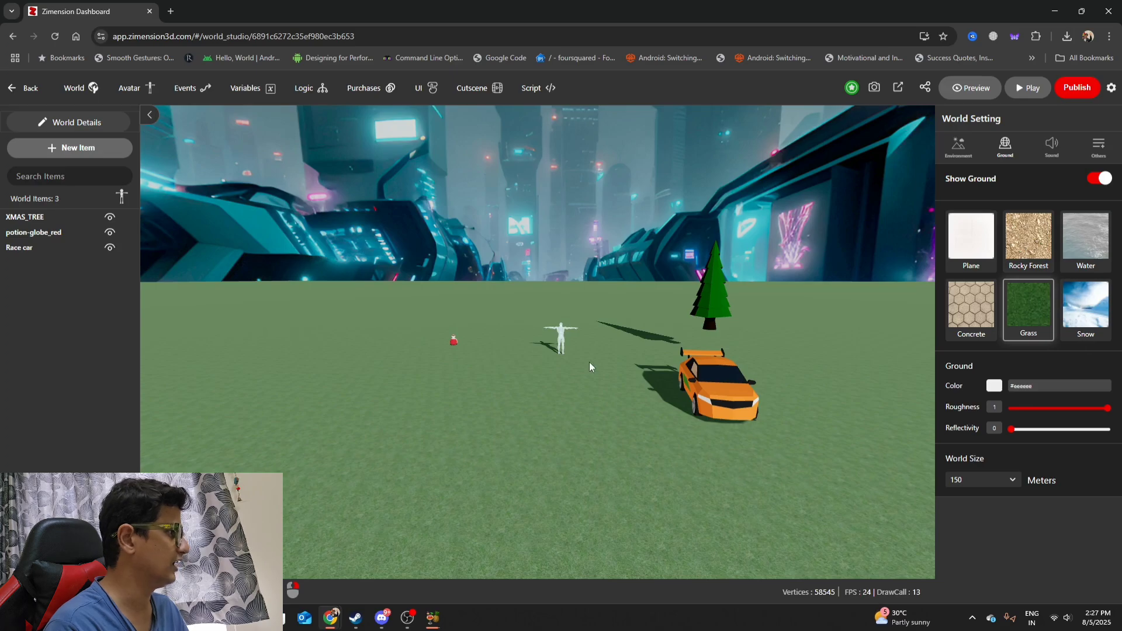
{"action": "left_click_drag", "start_coordinate": [589, 367], "coordinate": [711, 398]}
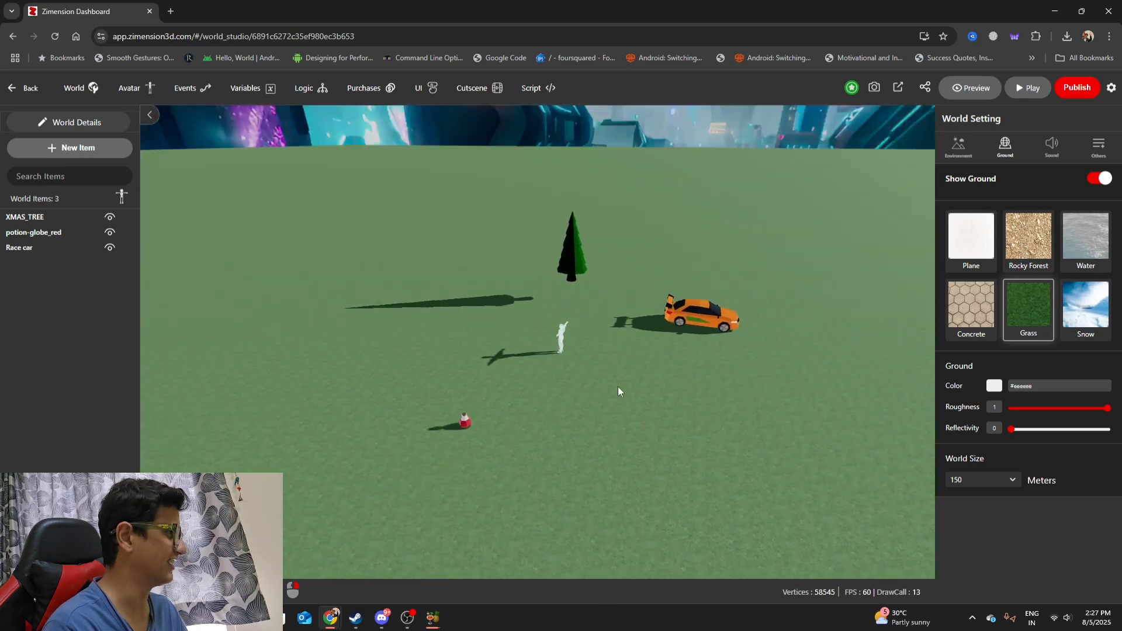
{"action": "left_click_drag", "start_coordinate": [615, 385], "coordinate": [563, 393]}
{"action": "left_click", "coordinate": [660, 285]}
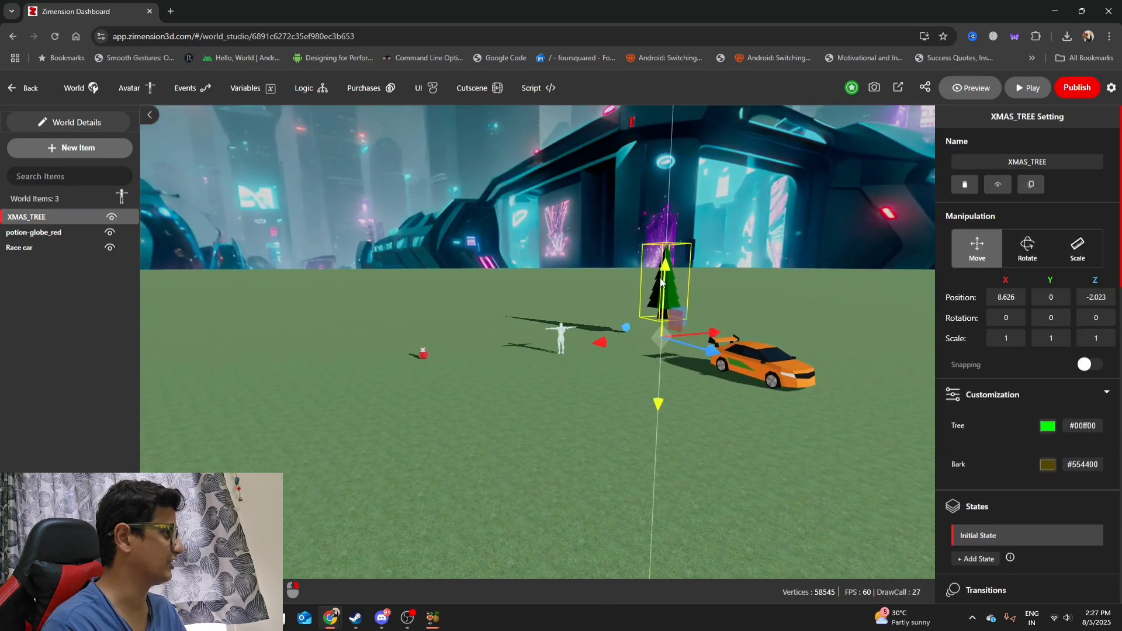
{"action": "left_click_drag", "start_coordinate": [661, 282], "coordinate": [662, 304]}
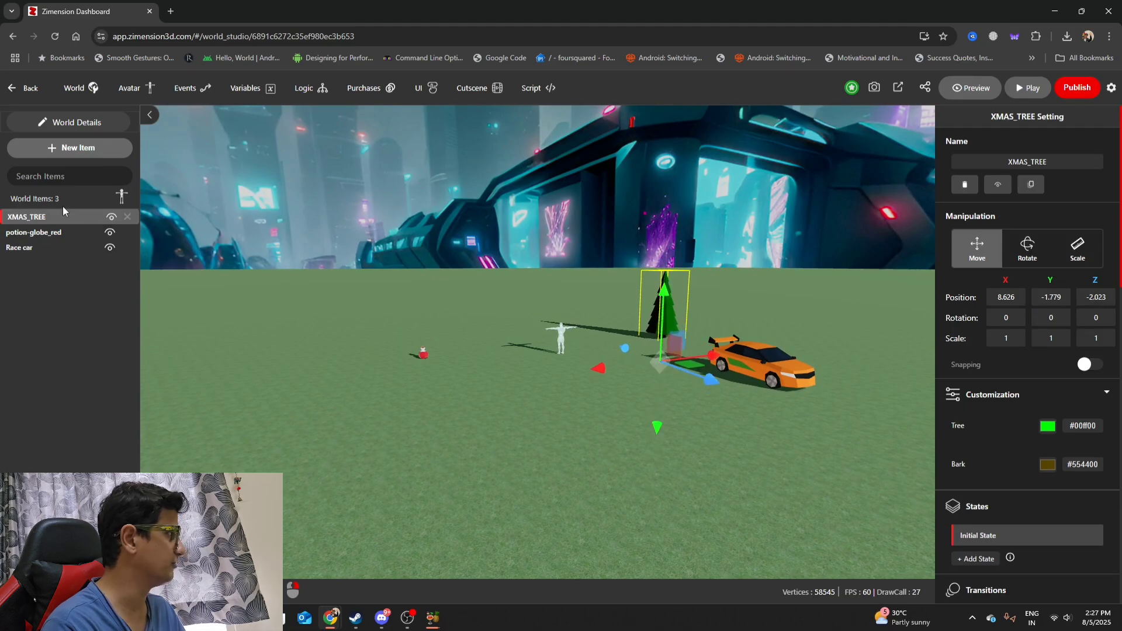
Open New Item and browse the My Files, Library and Community item tabs
{"action": "left_click", "coordinate": [85, 157]}
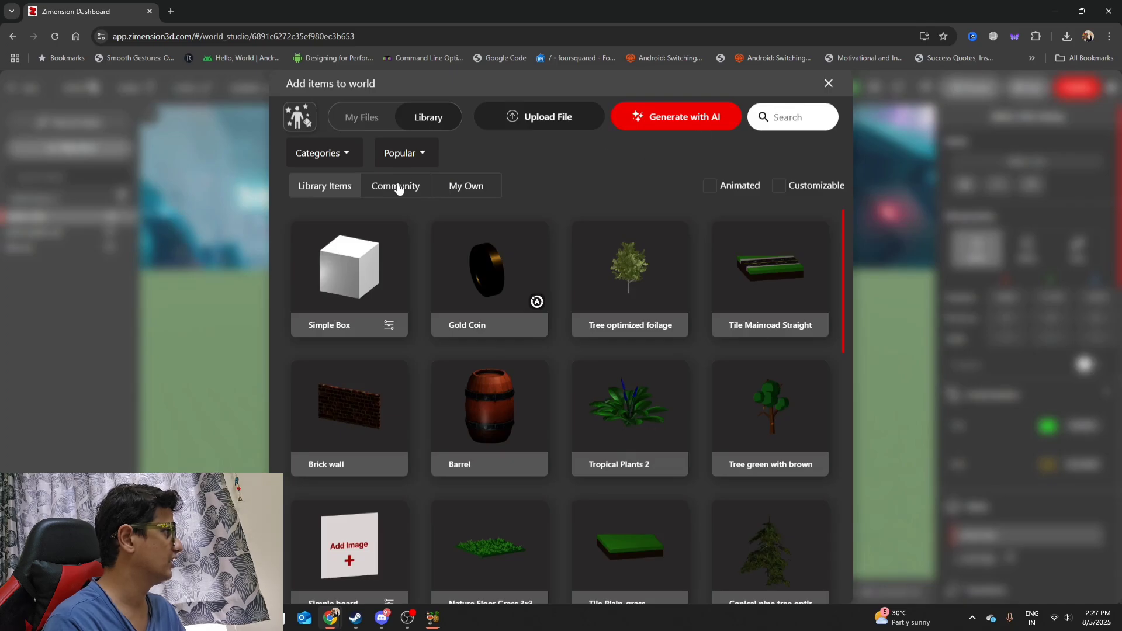
{"action": "left_click", "coordinate": [380, 112]}
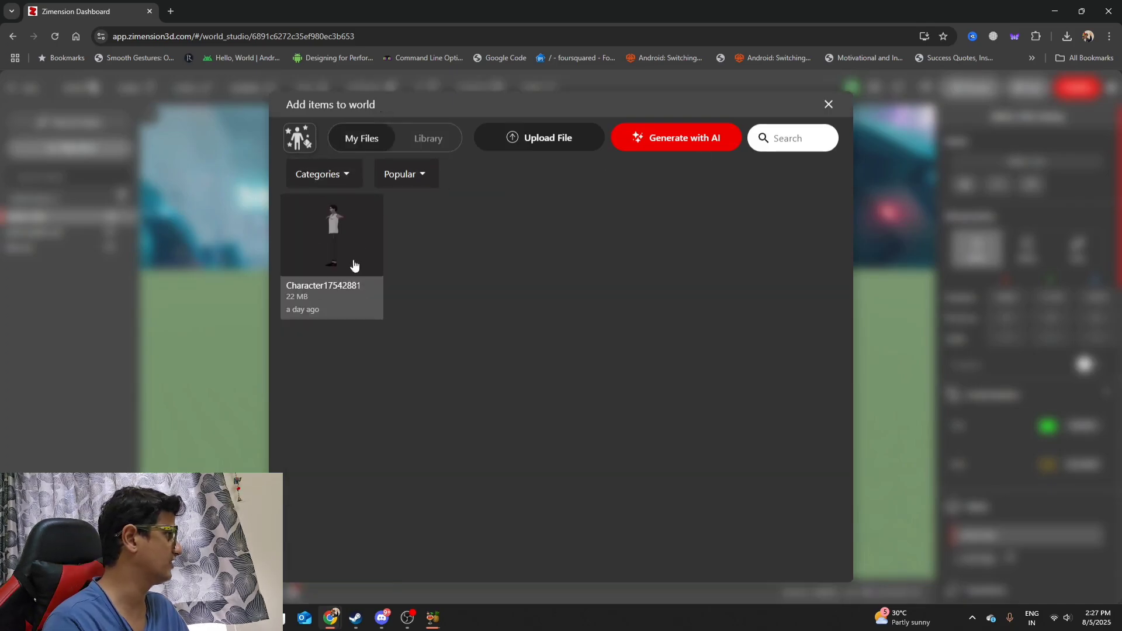
{"action": "left_click", "coordinate": [429, 141]}
{"action": "left_click", "coordinate": [388, 191]}
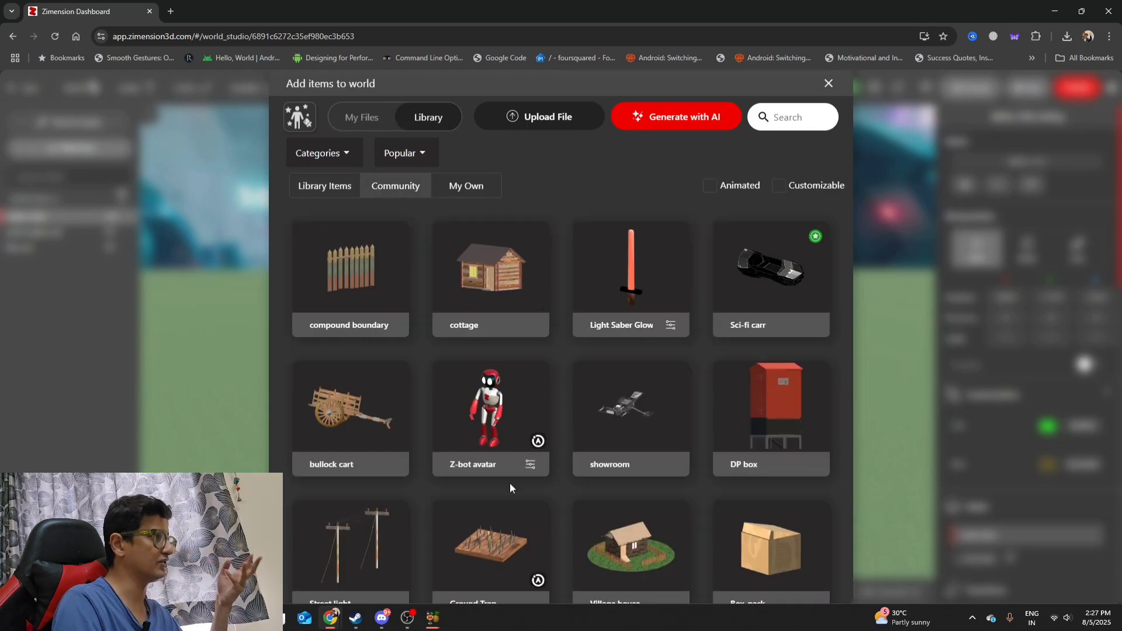
{"action": "scroll", "coordinate": [769, 449], "scroll_direction": "down", "scroll_amount": 1}
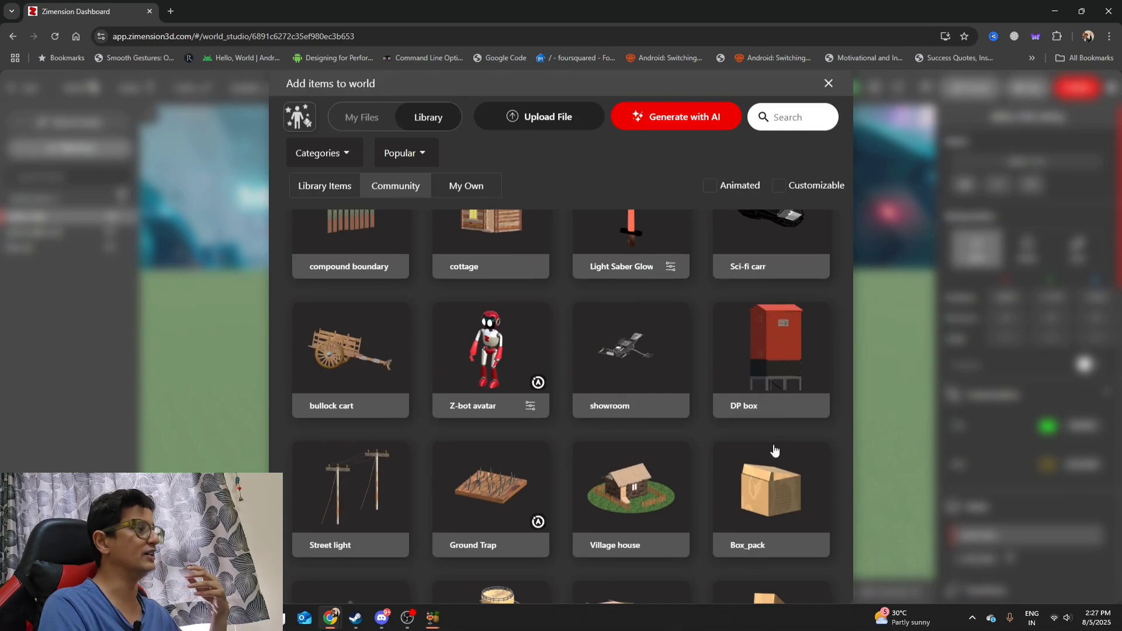
{"action": "scroll", "coordinate": [573, 399], "scroll_direction": "down", "scroll_amount": 3}
{"action": "scroll", "coordinate": [603, 378], "scroll_direction": "down", "scroll_amount": 8}
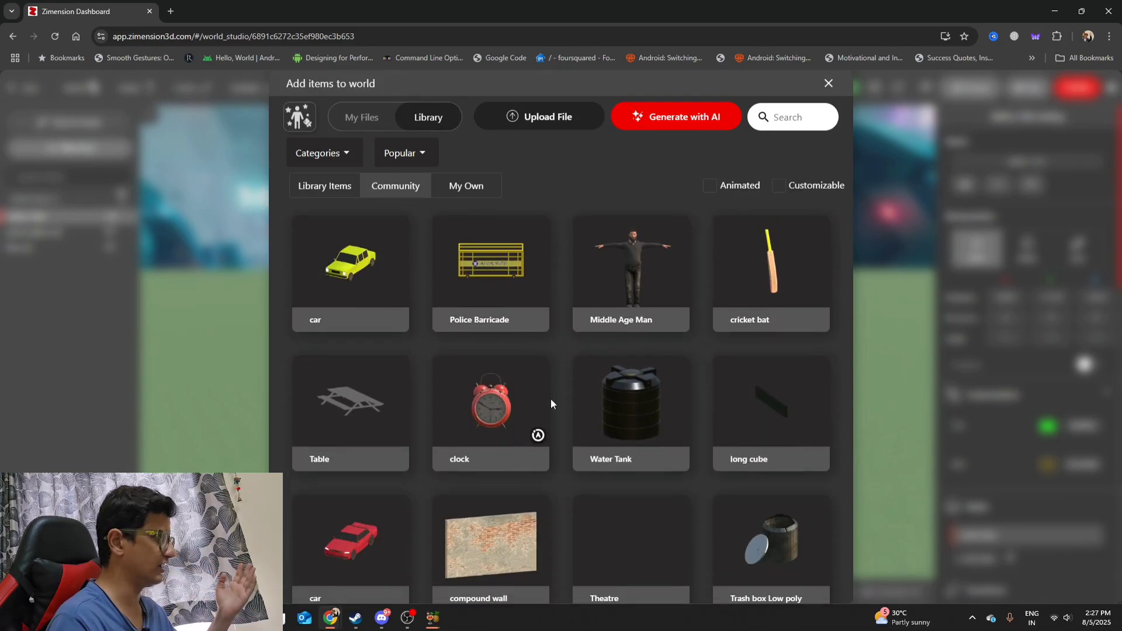
{"action": "scroll", "coordinate": [596, 450], "scroll_direction": "down", "scroll_amount": 4}
{"action": "scroll", "coordinate": [579, 461], "scroll_direction": "down", "scroll_amount": 4}
{"action": "scroll", "coordinate": [562, 471], "scroll_direction": "down", "scroll_amount": 4}
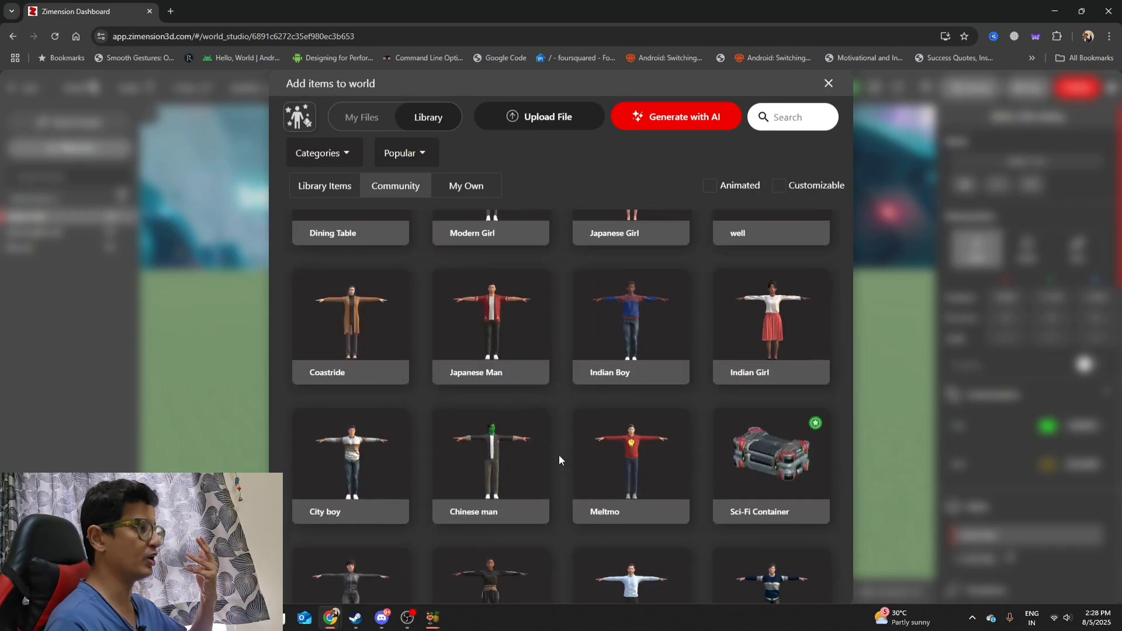
{"action": "scroll", "coordinate": [814, 527], "scroll_direction": "down", "scroll_amount": 3}
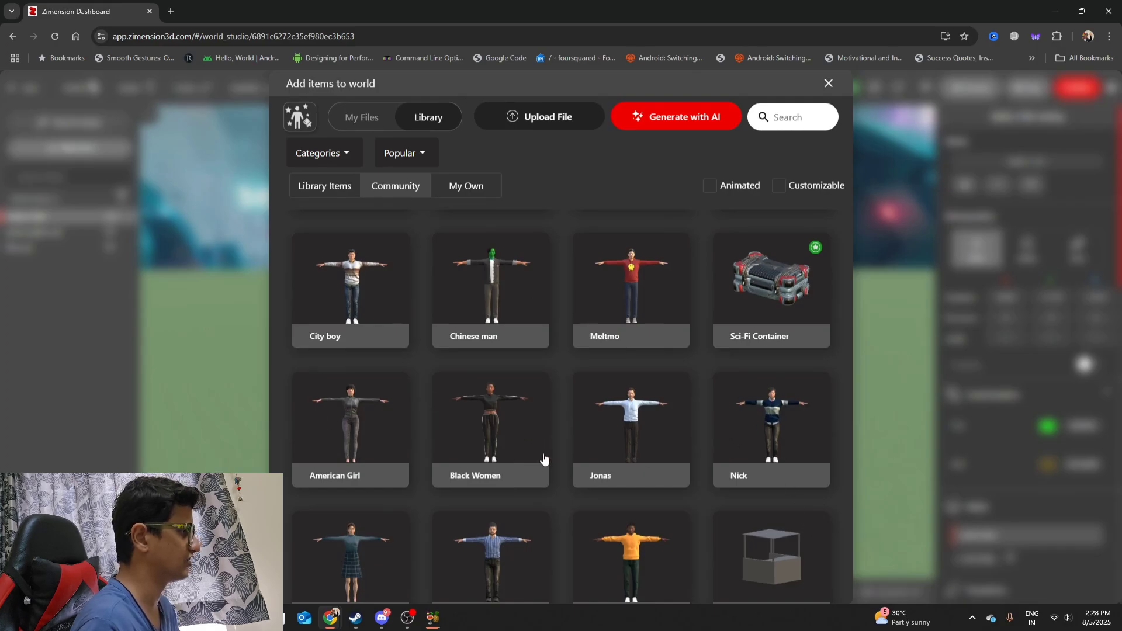
{"action": "scroll", "coordinate": [546, 463], "scroll_direction": "down", "scroll_amount": 2}
{"action": "scroll", "coordinate": [498, 406], "scroll_direction": "up", "scroll_amount": 2}
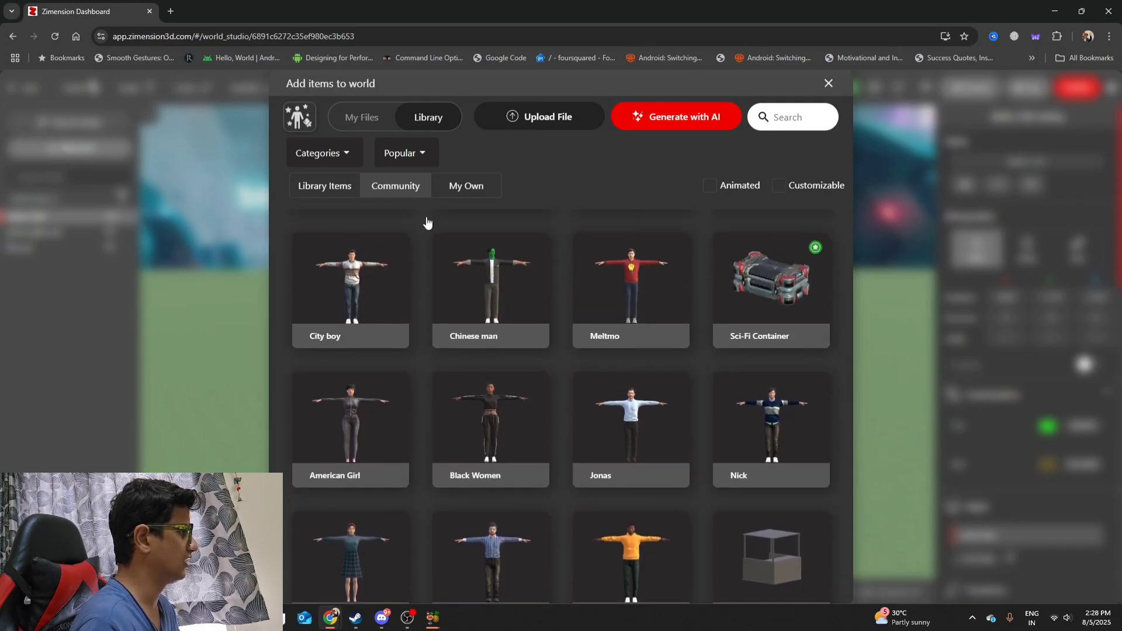
Return to Library Items and scroll through the standard library
{"action": "left_click", "coordinate": [332, 188]}
{"action": "scroll", "coordinate": [480, 398], "scroll_direction": "down", "scroll_amount": 3}
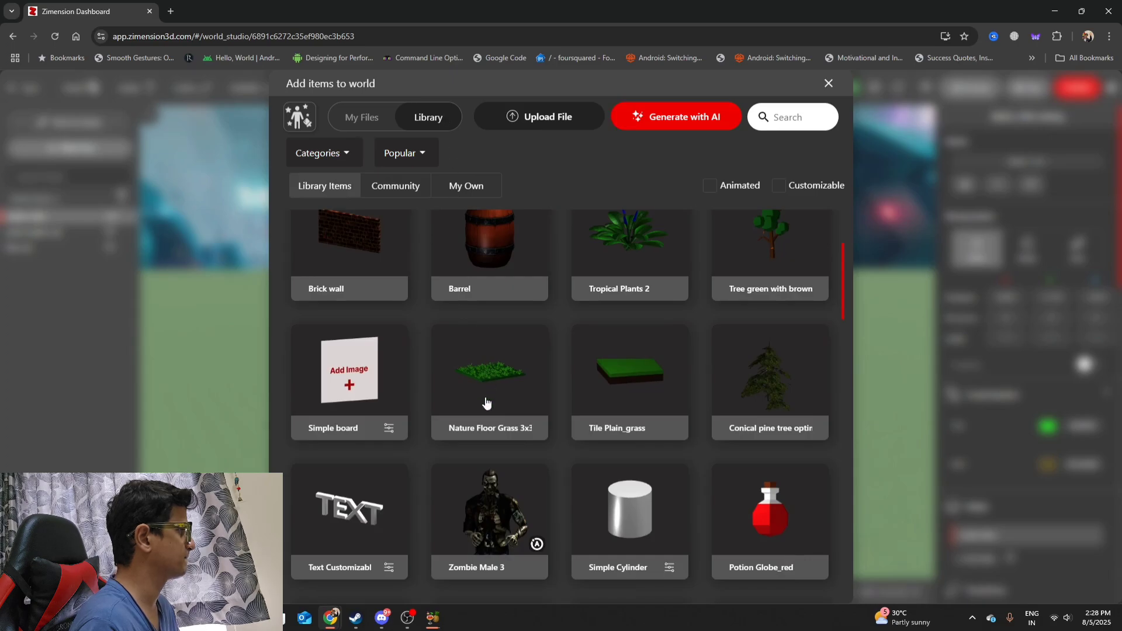
{"action": "scroll", "coordinate": [485, 402], "scroll_direction": "down", "scroll_amount": 6}
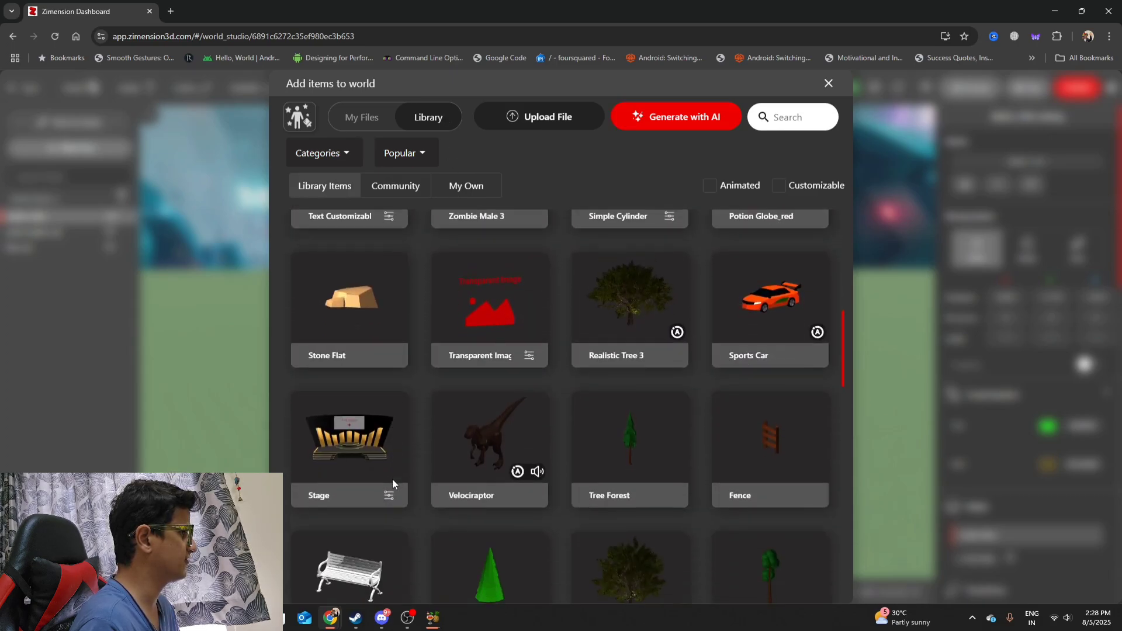
{"action": "scroll", "coordinate": [584, 462], "scroll_direction": "down", "scroll_amount": 3}
{"action": "scroll", "coordinate": [574, 432], "scroll_direction": "down", "scroll_amount": 4}
Add a table to the world and slide it to the left
{"action": "left_click", "coordinate": [787, 332]}
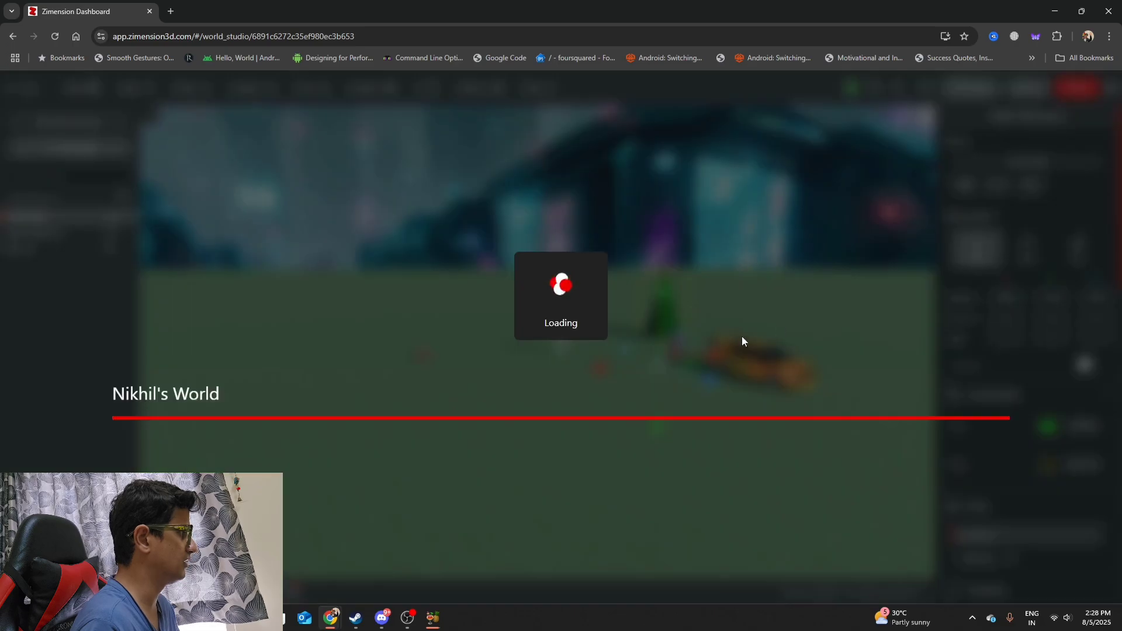
{"action": "left_click_drag", "start_coordinate": [612, 377], "coordinate": [313, 379]}
{"action": "left_click_drag", "start_coordinate": [569, 350], "coordinate": [745, 376]}
Add a Gold Coin beside the car and adjust its scale value
{"action": "left_click", "coordinate": [111, 149]}
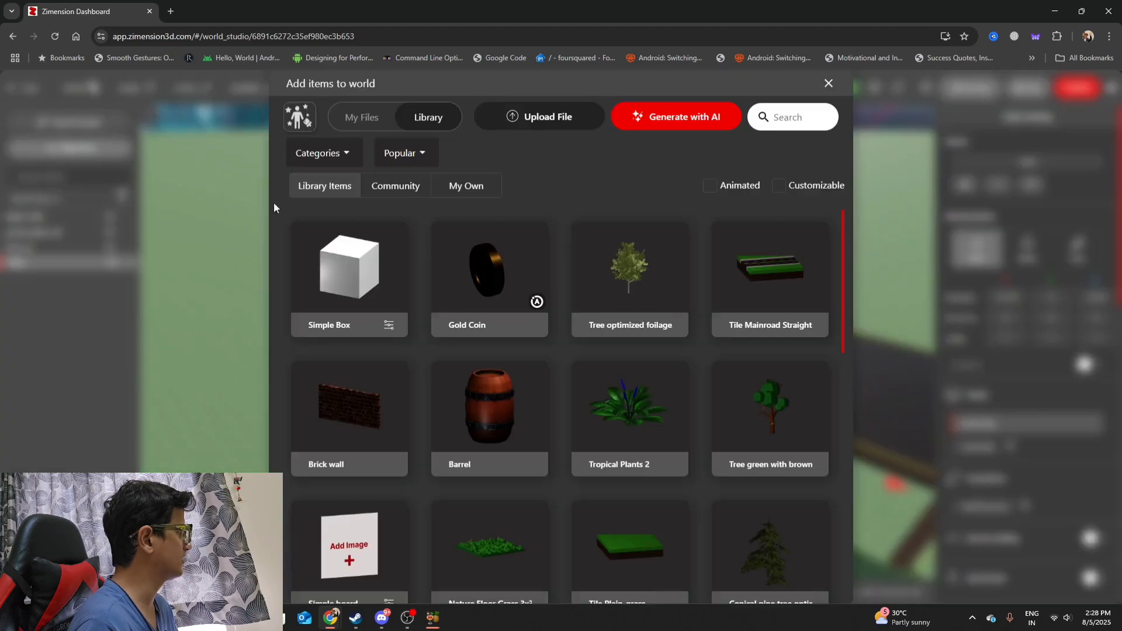
{"action": "left_click", "coordinate": [503, 274]}
{"action": "left_click_drag", "start_coordinate": [604, 316], "coordinate": [613, 286]}
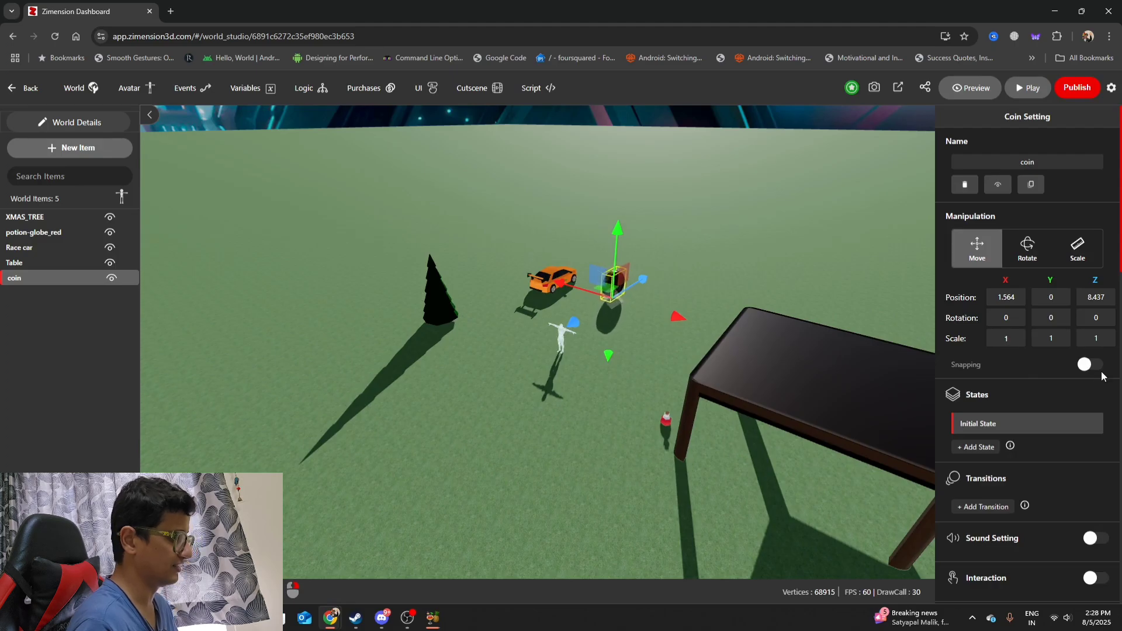
{"action": "type", "text": "2"}
{"action": "key", "text": "BackSpace"}
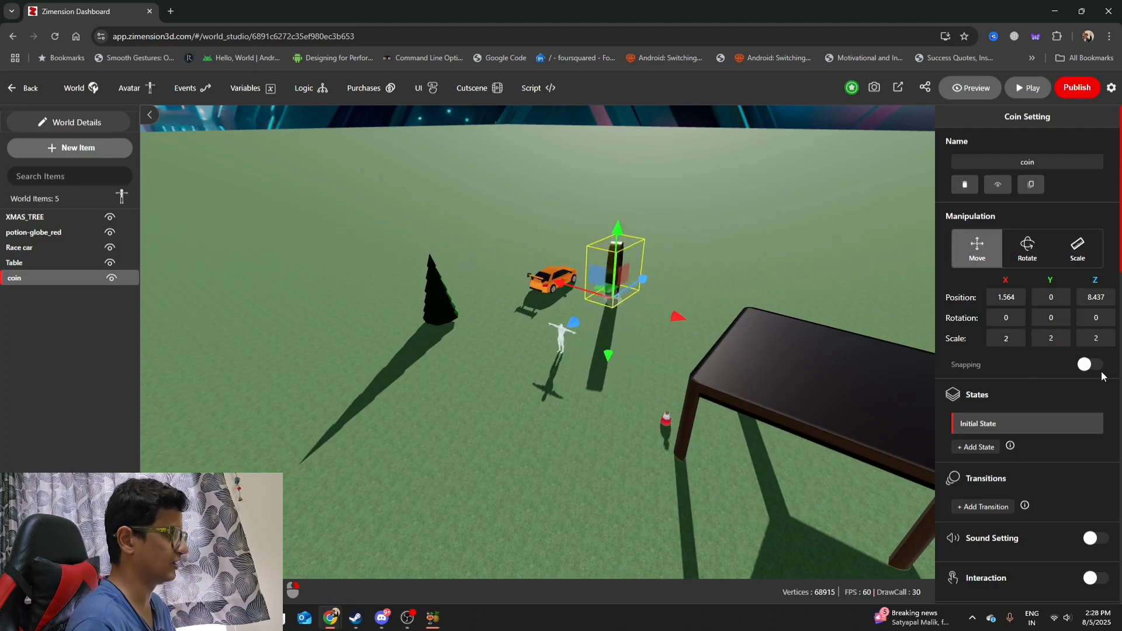
{"action": "type", "text": "0."}
{"action": "left_click", "coordinate": [681, 278]}
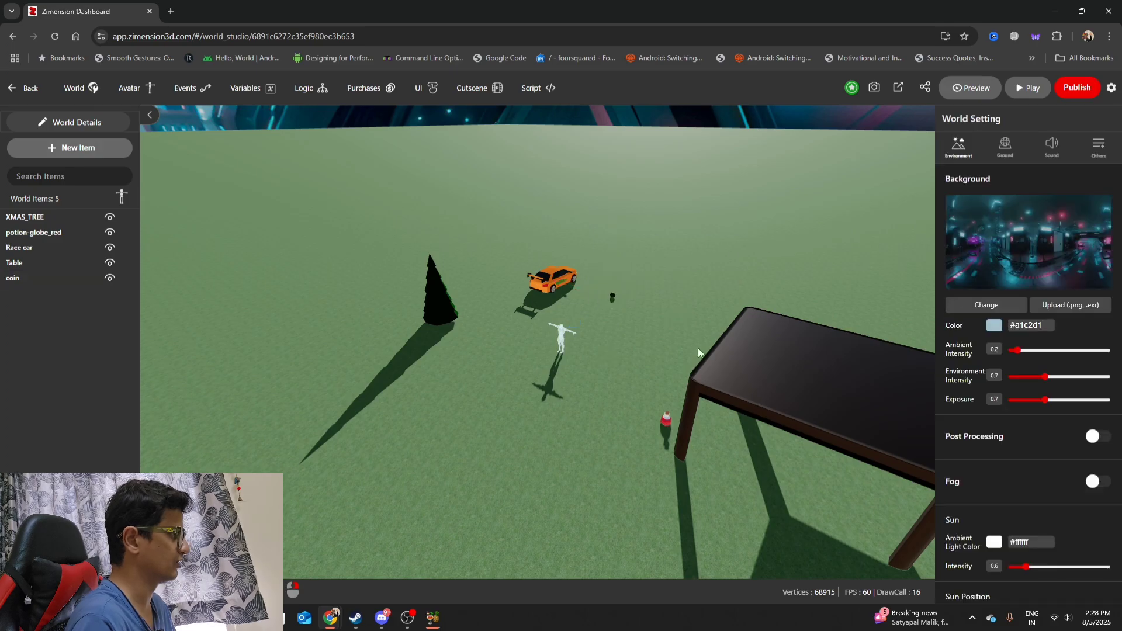
Duplicate the coin twice as coin_1 and coin_1_1, spaced in a row along X
{"action": "left_click", "coordinate": [614, 297]}
{"action": "left_click", "coordinate": [1029, 185]}
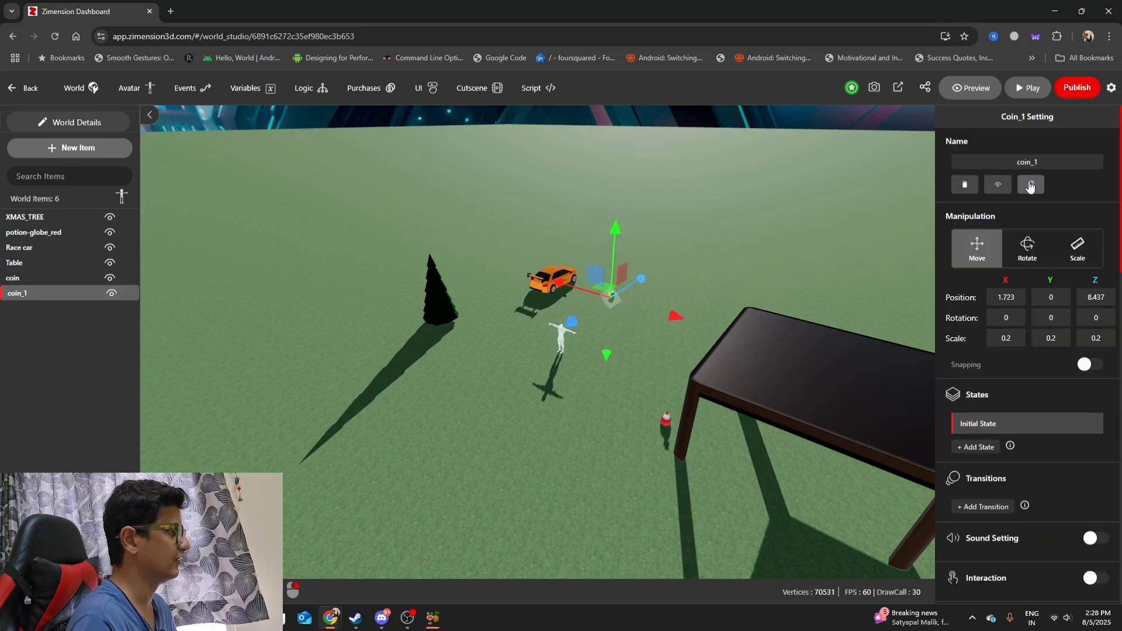
{"action": "left_click_drag", "start_coordinate": [564, 281], "coordinate": [591, 294]}
{"action": "left_click", "coordinate": [1030, 185]}
{"action": "left_click", "coordinate": [751, 191]}
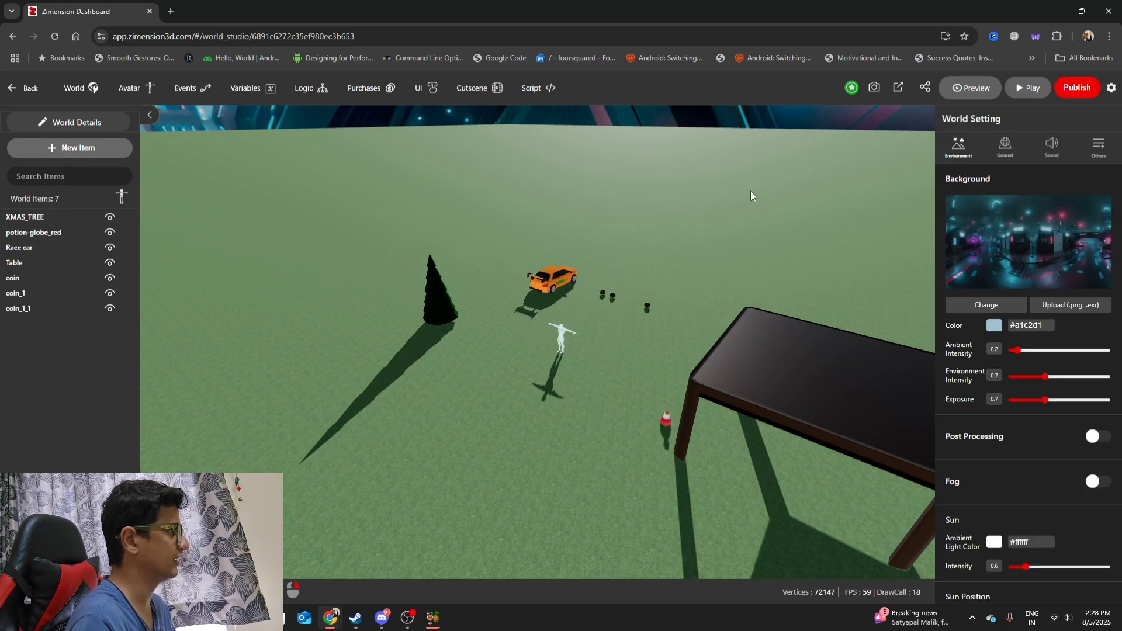
Switch on Collectable for coin_1_1
{"action": "left_click", "coordinate": [647, 306]}
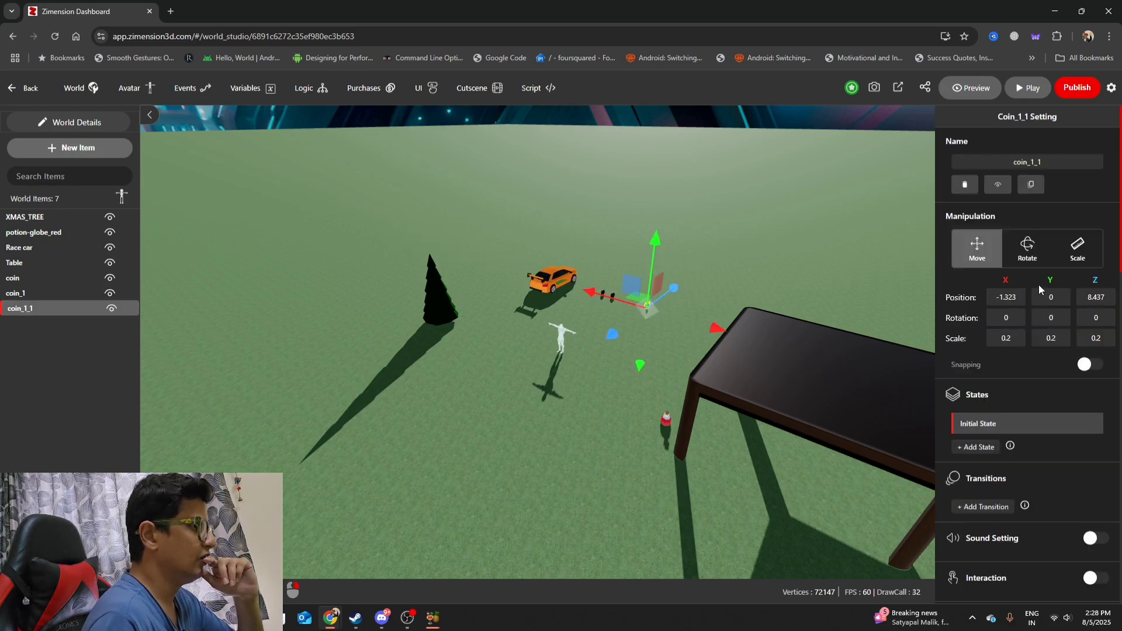
{"action": "scroll", "coordinate": [1038, 286], "scroll_direction": "down", "scroll_amount": 4}
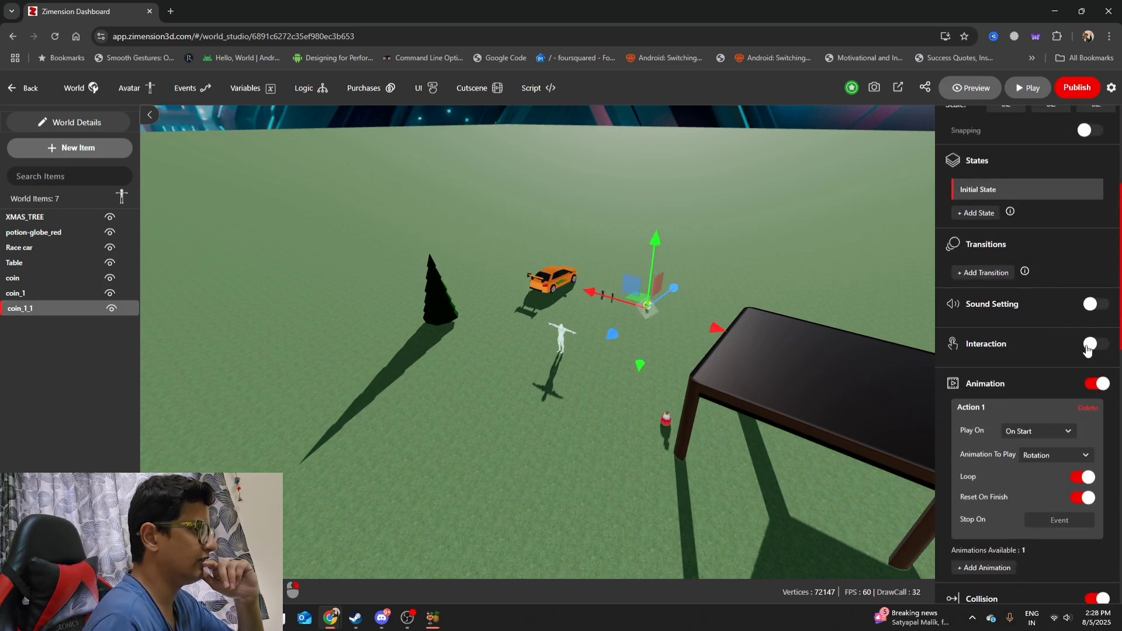
{"action": "scroll", "coordinate": [1088, 350], "scroll_direction": "down", "scroll_amount": 7}
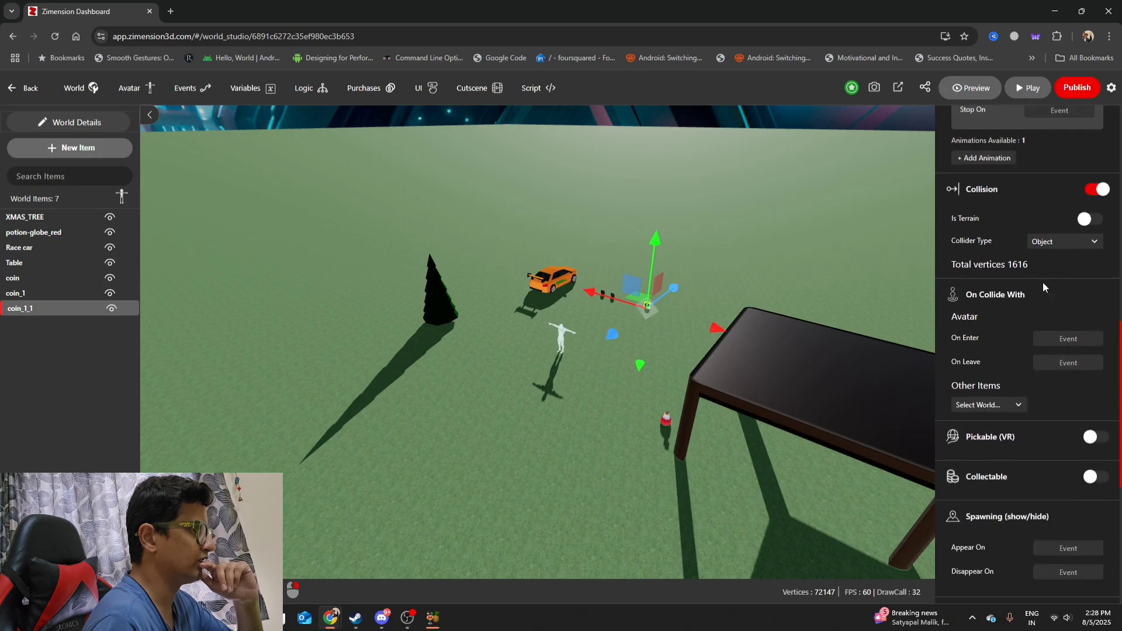
{"action": "scroll", "coordinate": [1043, 290], "scroll_direction": "down", "scroll_amount": 3}
{"action": "left_click", "coordinate": [1095, 301]}
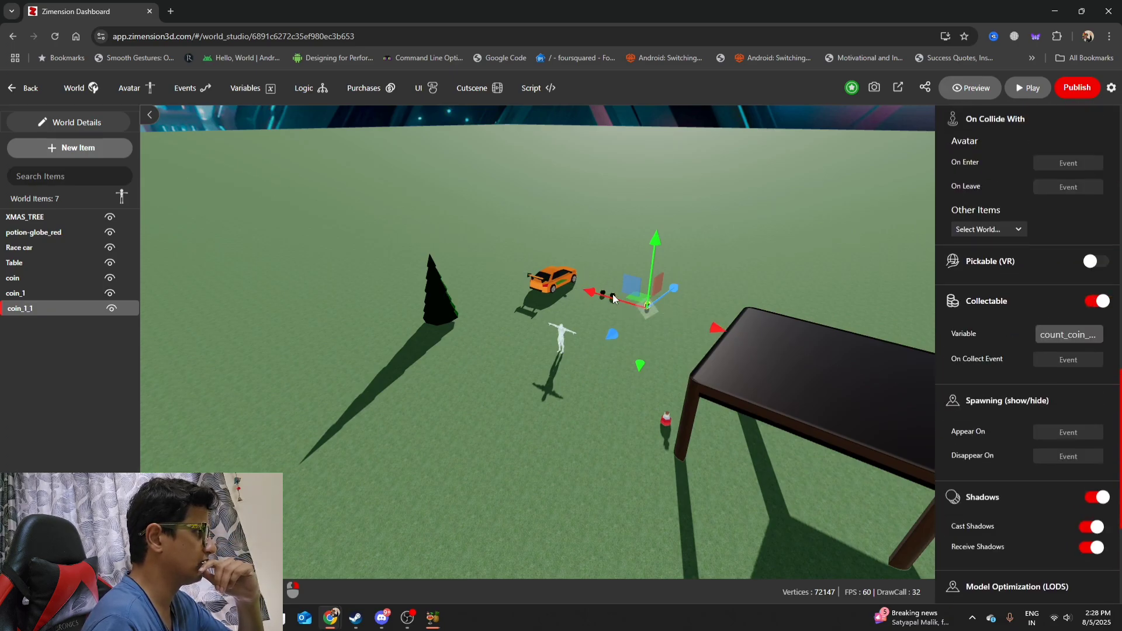
{"action": "left_click", "coordinate": [614, 271]}
Switch on Collectable for the original coin and for coin_1, counted in count_coin_1
{"action": "left_click", "coordinate": [614, 296]}
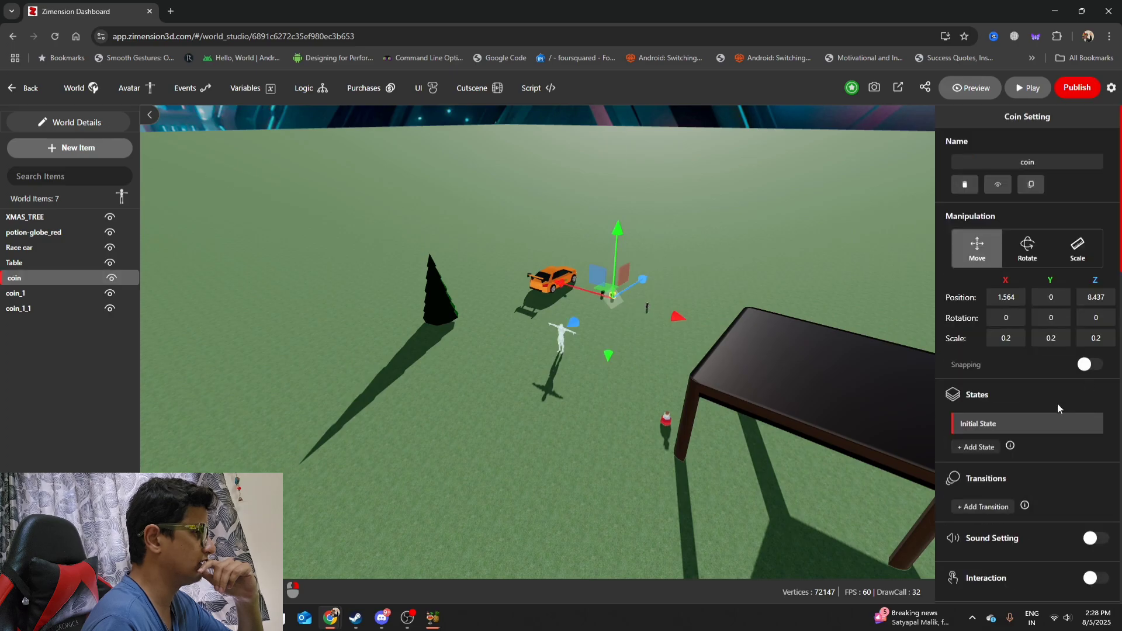
{"action": "scroll", "coordinate": [1040, 411], "scroll_direction": "down", "scroll_amount": 8}
{"action": "scroll", "coordinate": [1037, 408], "scroll_direction": "down", "scroll_amount": 3}
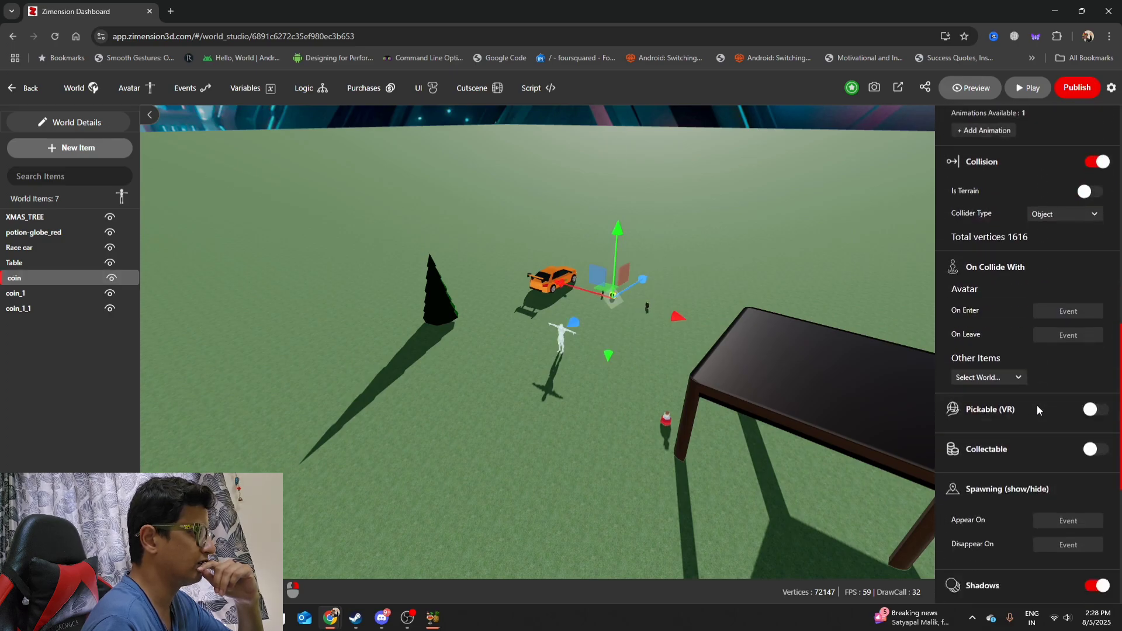
{"action": "left_click", "coordinate": [1097, 418]}
{"action": "left_click", "coordinate": [661, 230]}
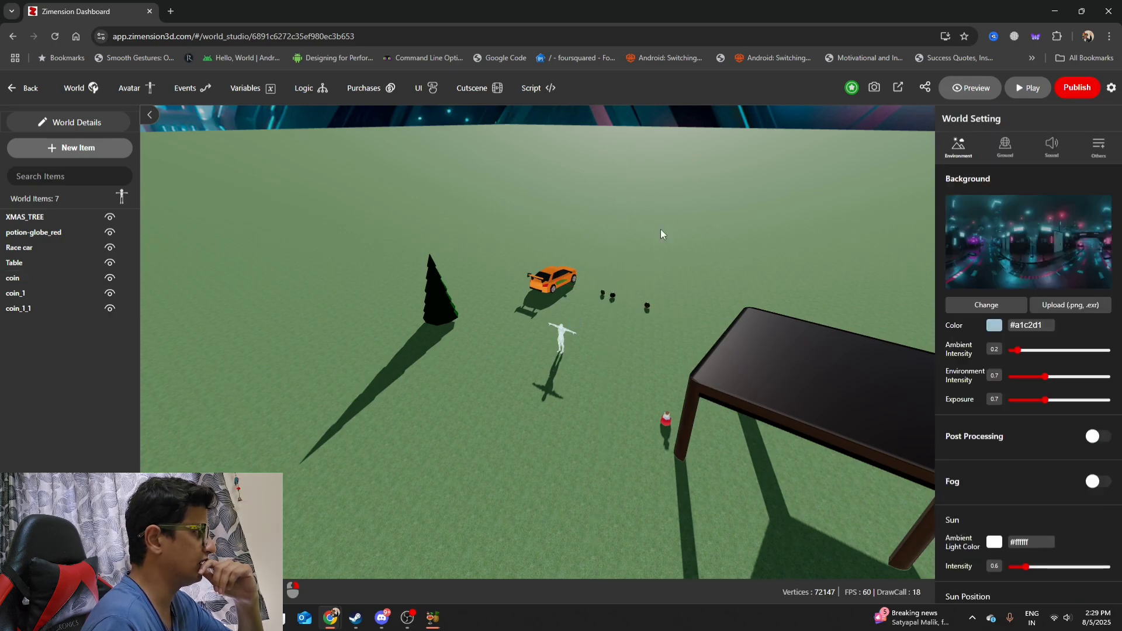
{"action": "left_click", "coordinate": [604, 296]}
{"action": "scroll", "coordinate": [1077, 408], "scroll_direction": "down", "scroll_amount": 8}
{"action": "scroll", "coordinate": [1077, 402], "scroll_direction": "down", "scroll_amount": 5}
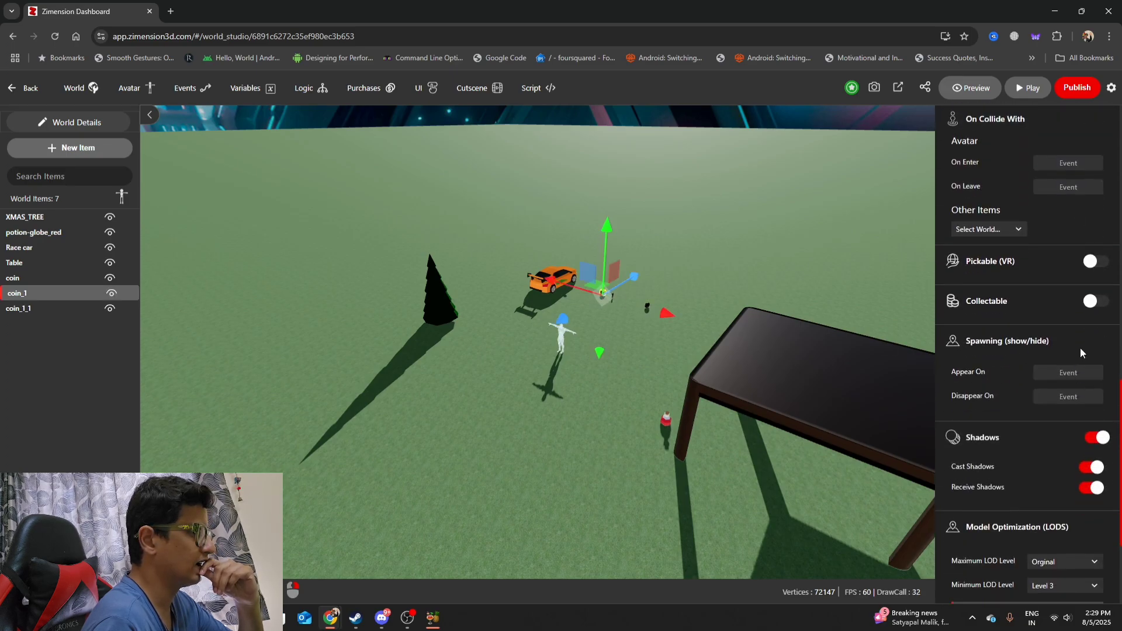
{"action": "left_click", "coordinate": [1091, 303]}
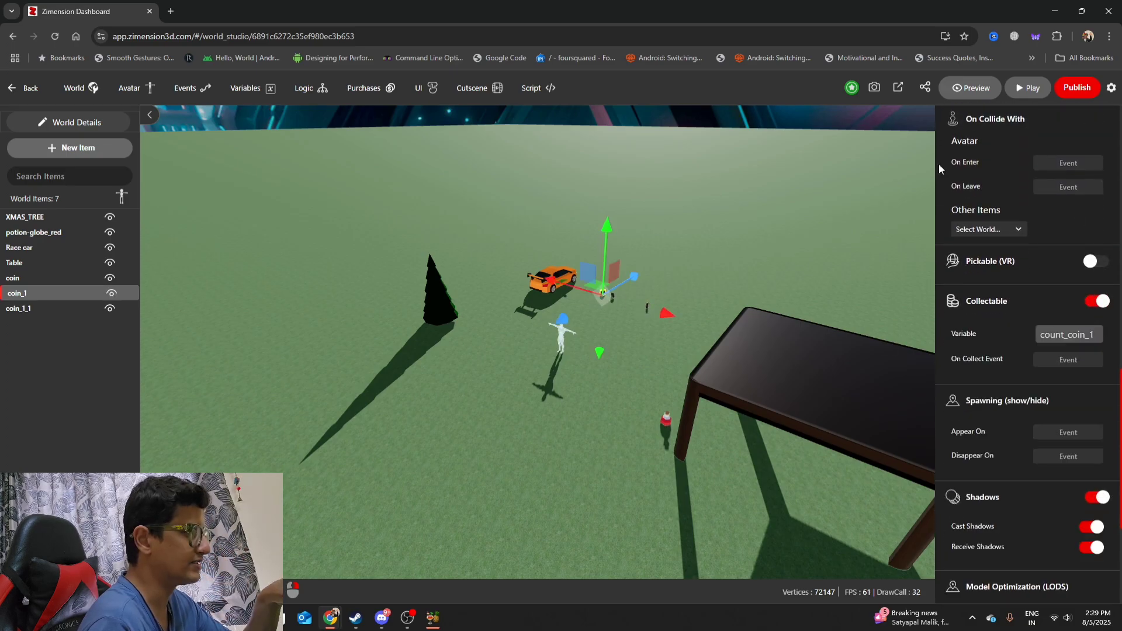
Launch the full-screen play-test and walk the avatar into the coins to collect them
{"action": "left_click", "coordinate": [1025, 81]}
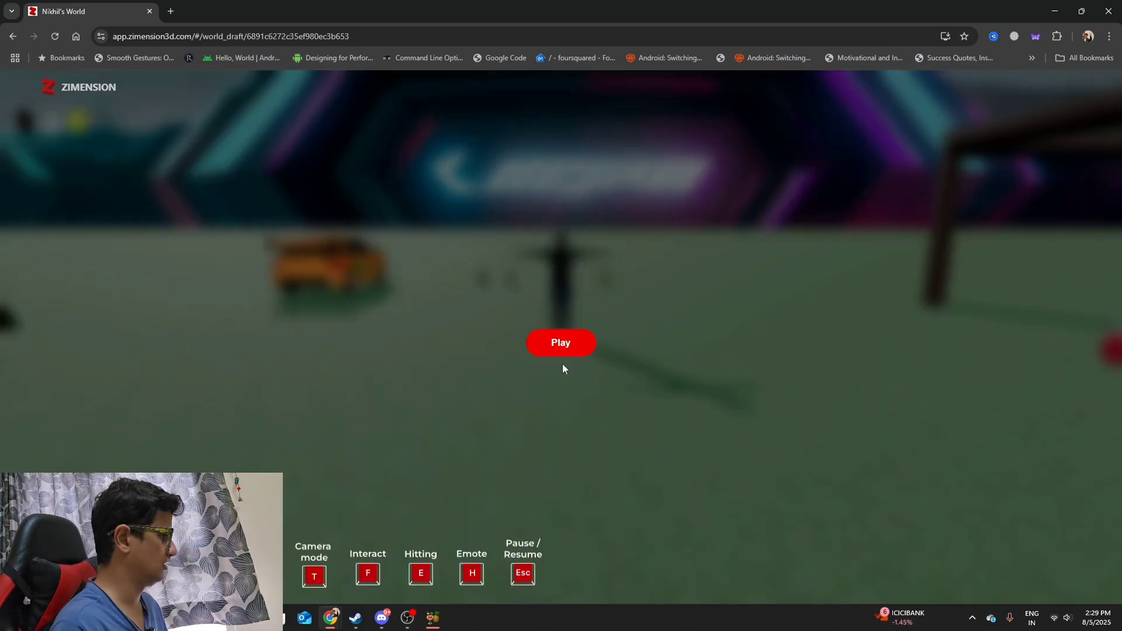
{"action": "left_click", "coordinate": [561, 345]}
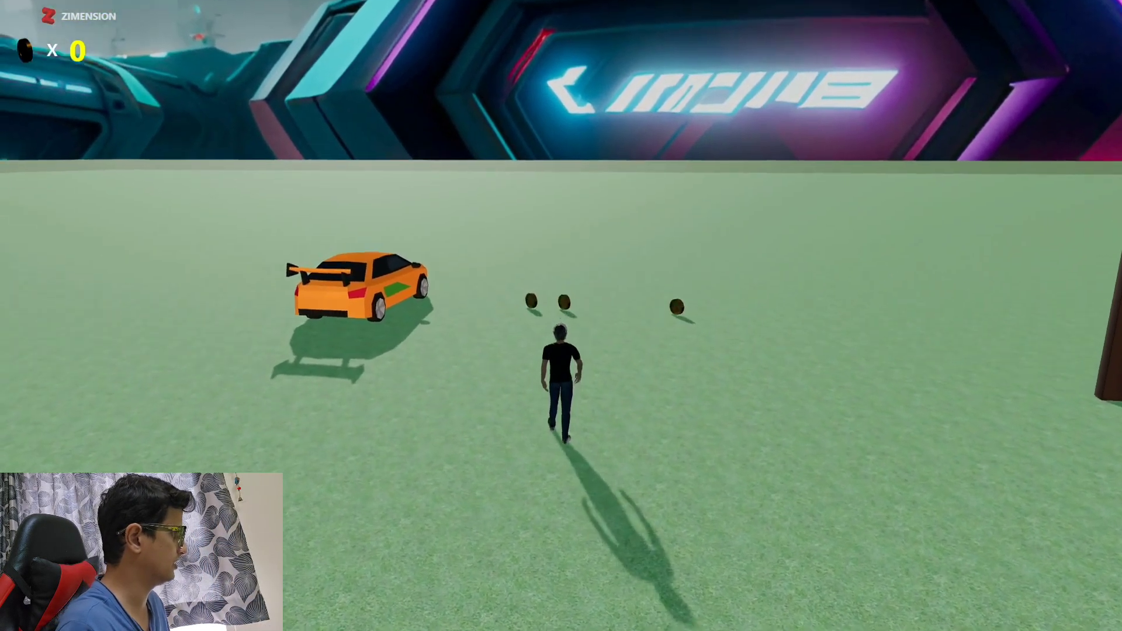
{"action": "key", "text": "w"}
{"action": "key", "text": "w"}
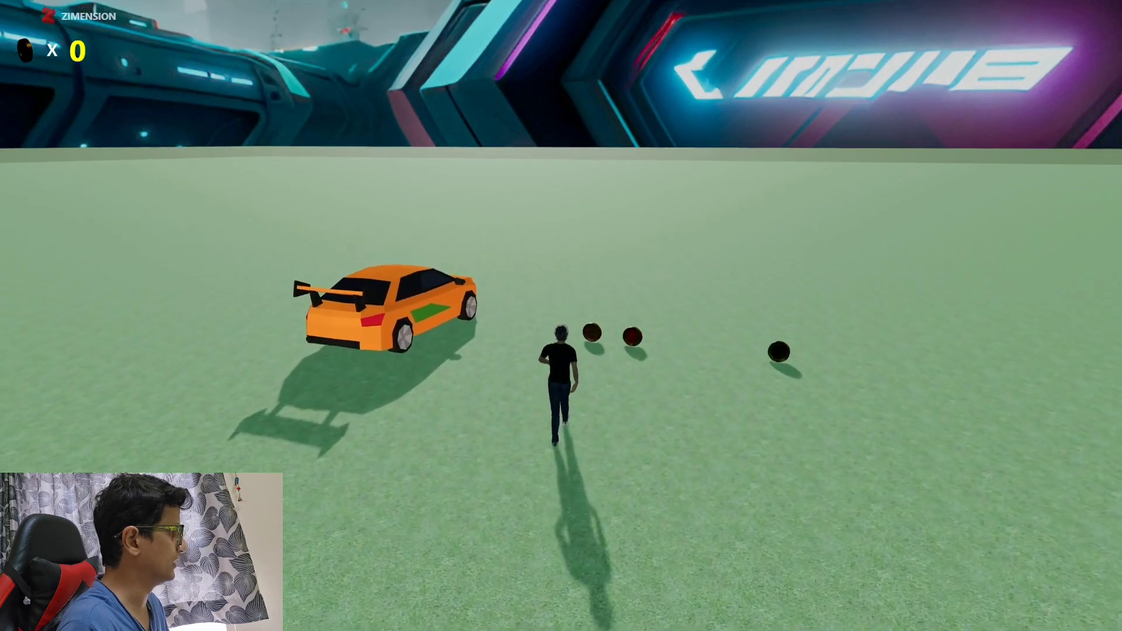
{"action": "key", "text": "w"}
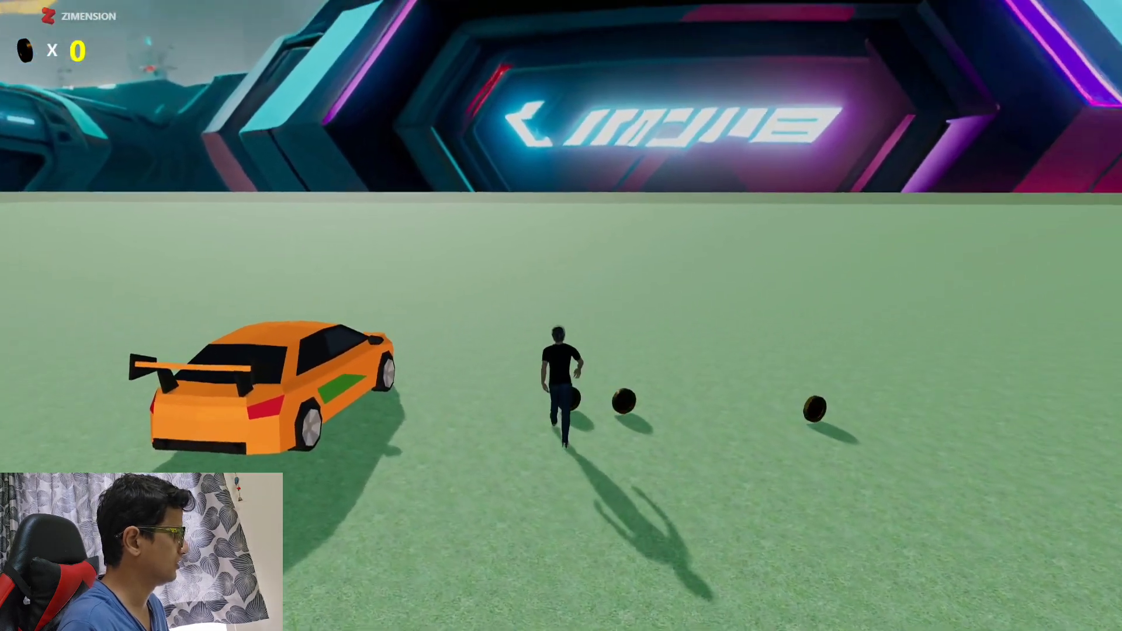
{"action": "key", "text": "w"}
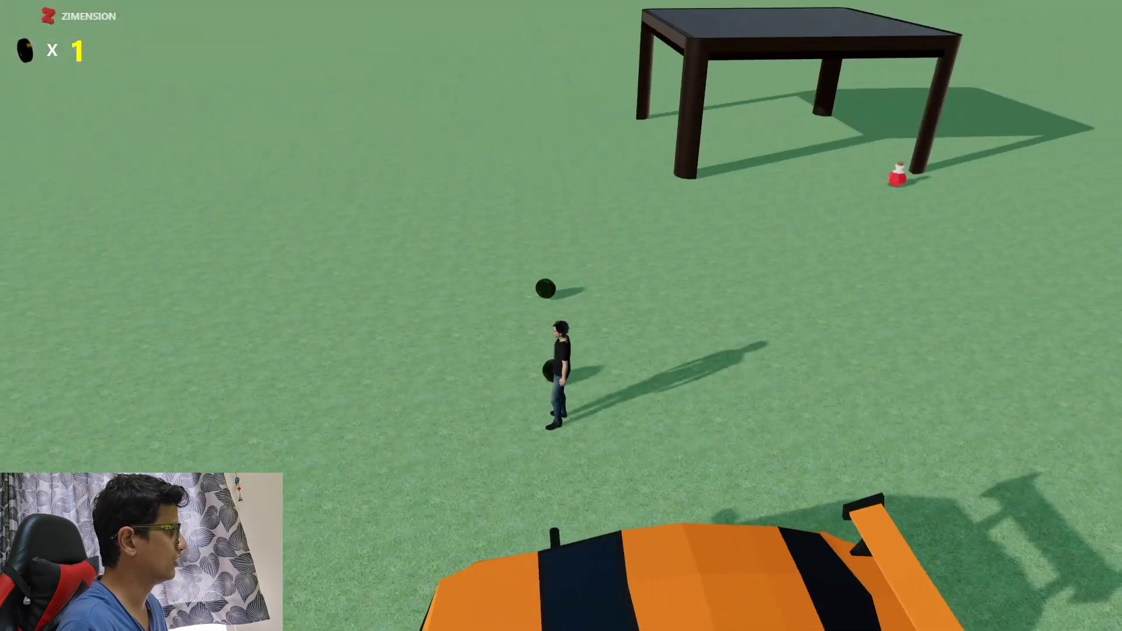
{"action": "key", "text": "w"}
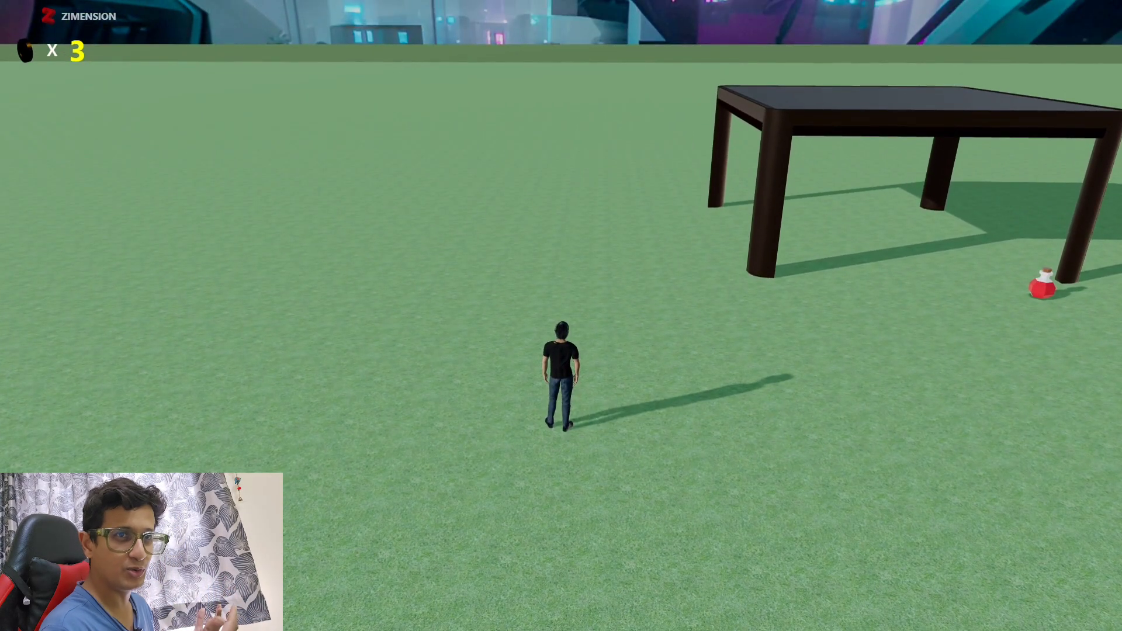
Run the avatar past the table, potion, tree and orange car around the world
{"action": "key", "text": "w"}
{"action": "key", "text": "w"}
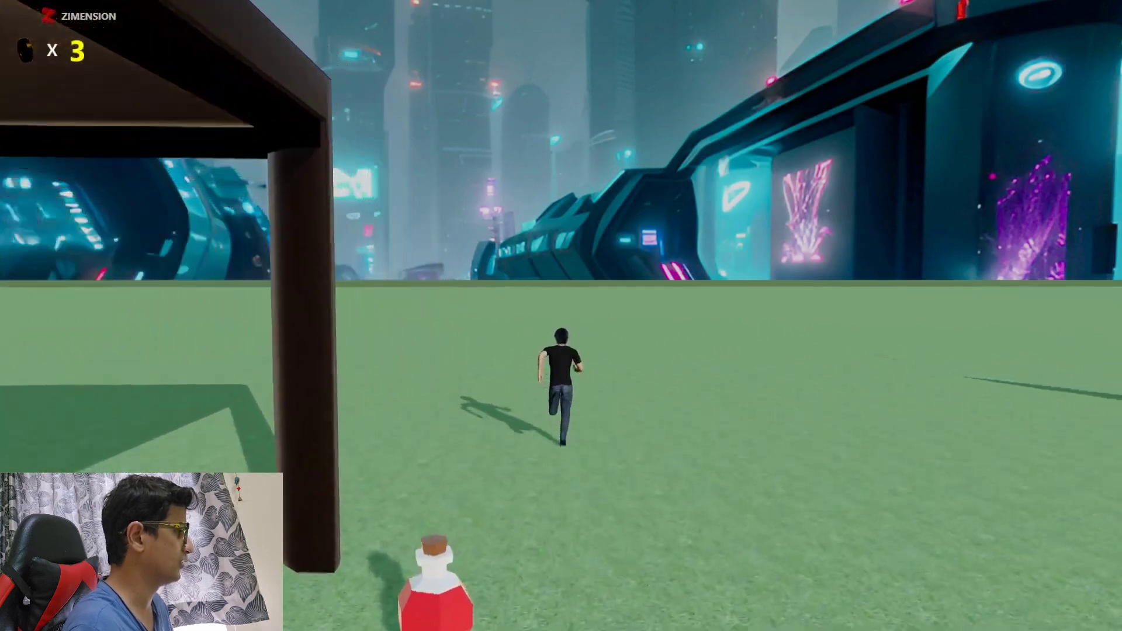
{"action": "key", "text": "w"}
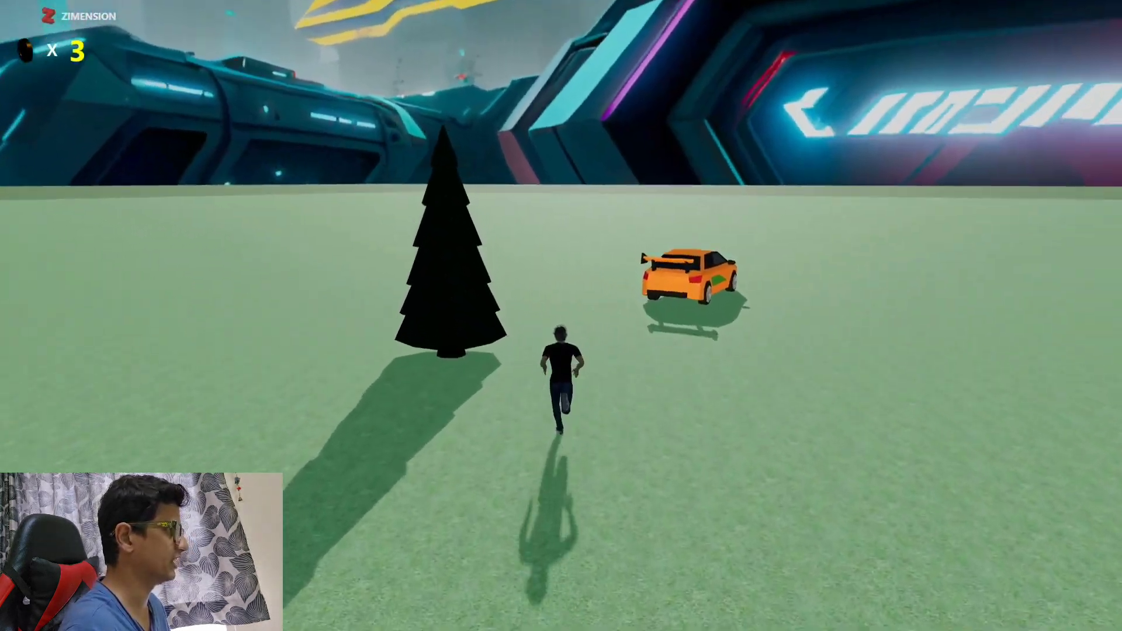
{"action": "key", "text": "w"}
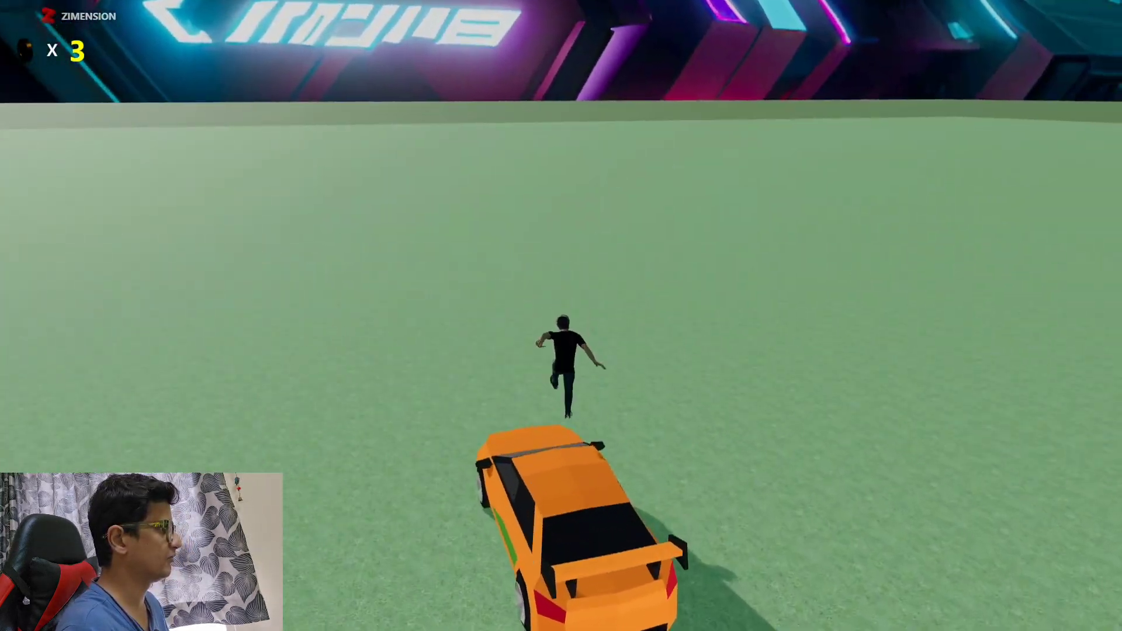
{"action": "key", "text": "w"}
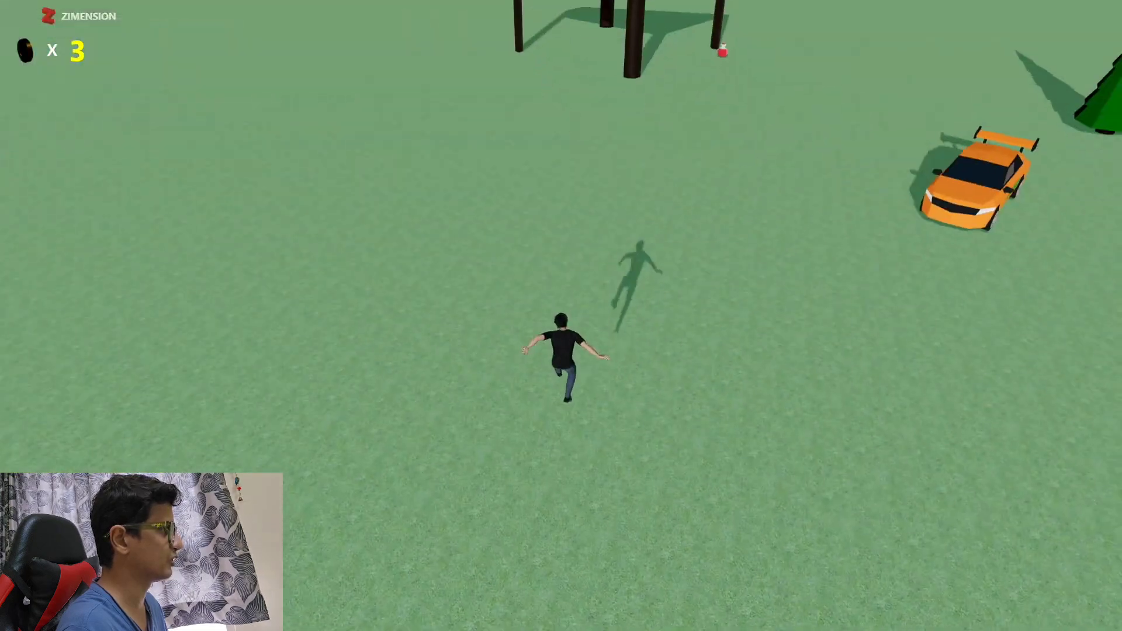
{"action": "key", "text": "w"}
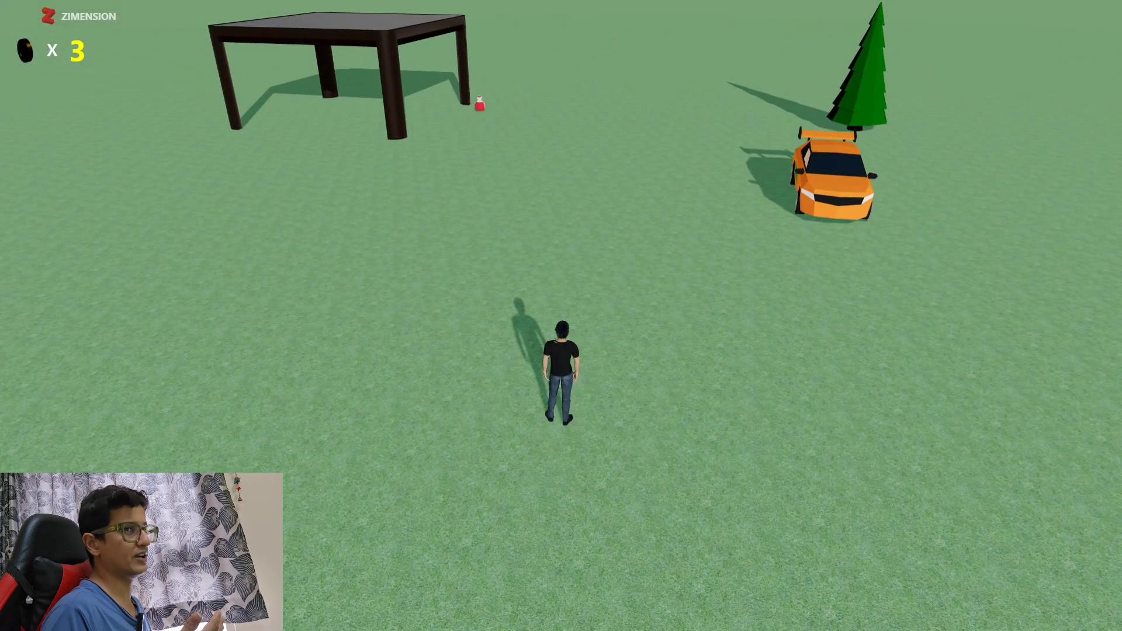
Exit the paused play-test and launch the Modern City card under Featured
{"action": "key", "text": "Escape"}
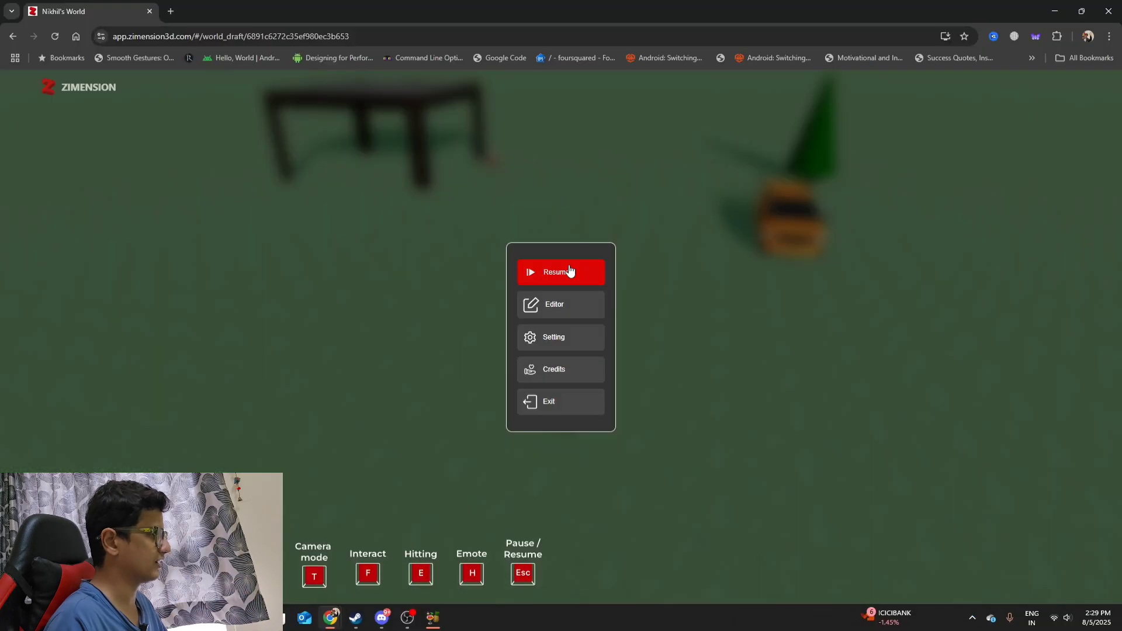
{"action": "left_click", "coordinate": [562, 403]}
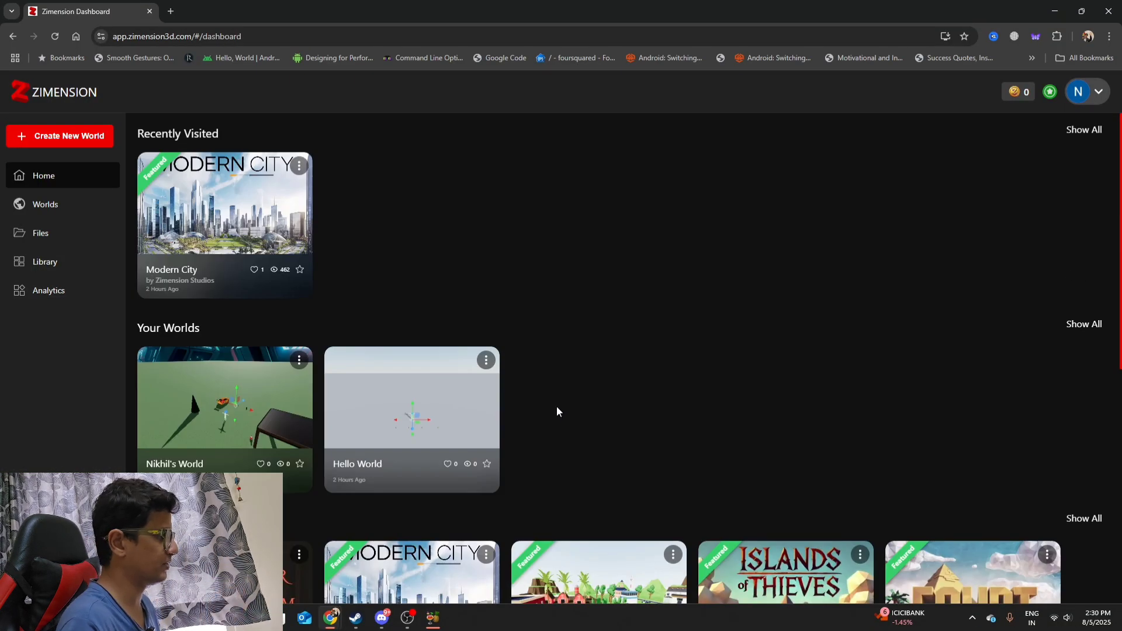
{"action": "scroll", "coordinate": [539, 408], "scroll_direction": "down", "scroll_amount": 4}
{"action": "mouse_move", "coordinate": [976, 343]}
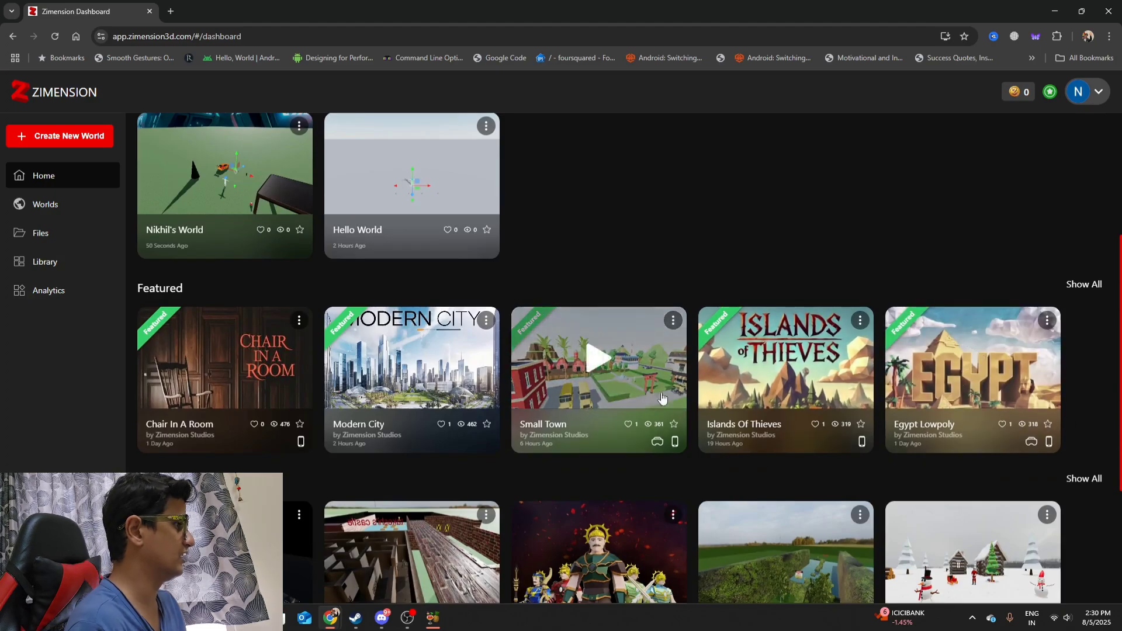
{"action": "mouse_move", "coordinate": [377, 384]}
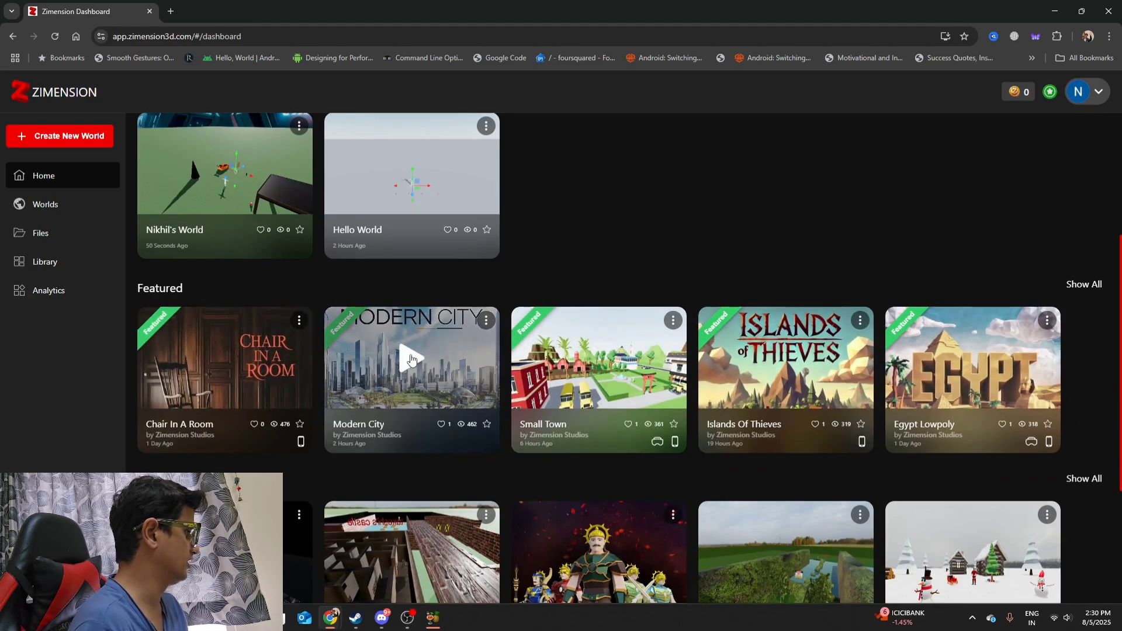
{"action": "left_click", "coordinate": [411, 358]}
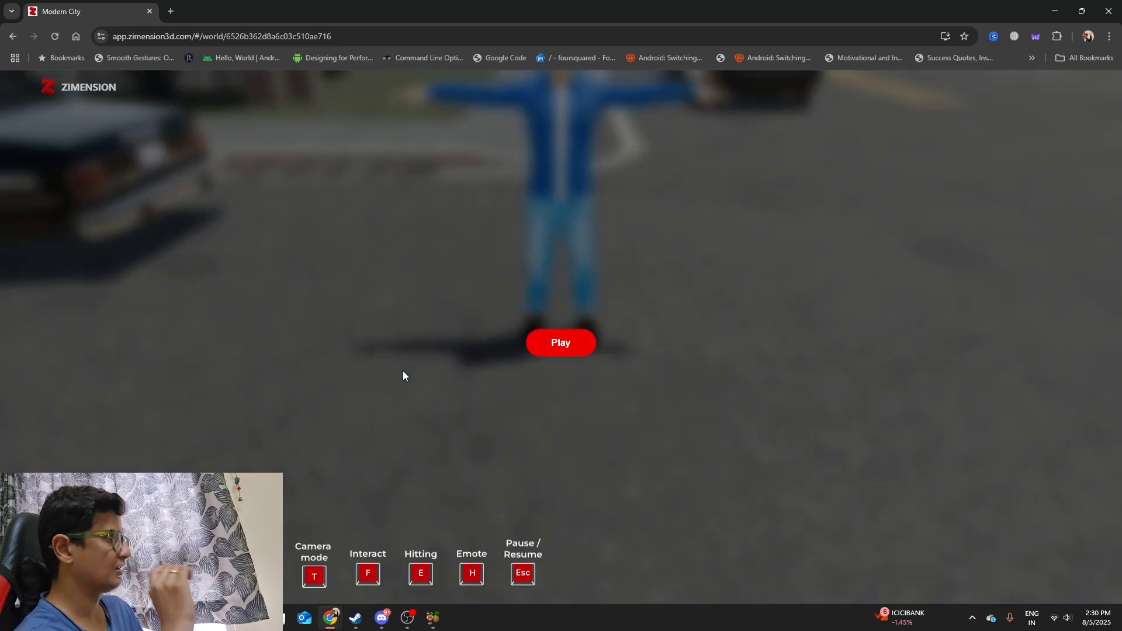
Press Play on the loaded Modern City start screen to enter full-screen play
{"action": "left_click", "coordinate": [565, 343]}
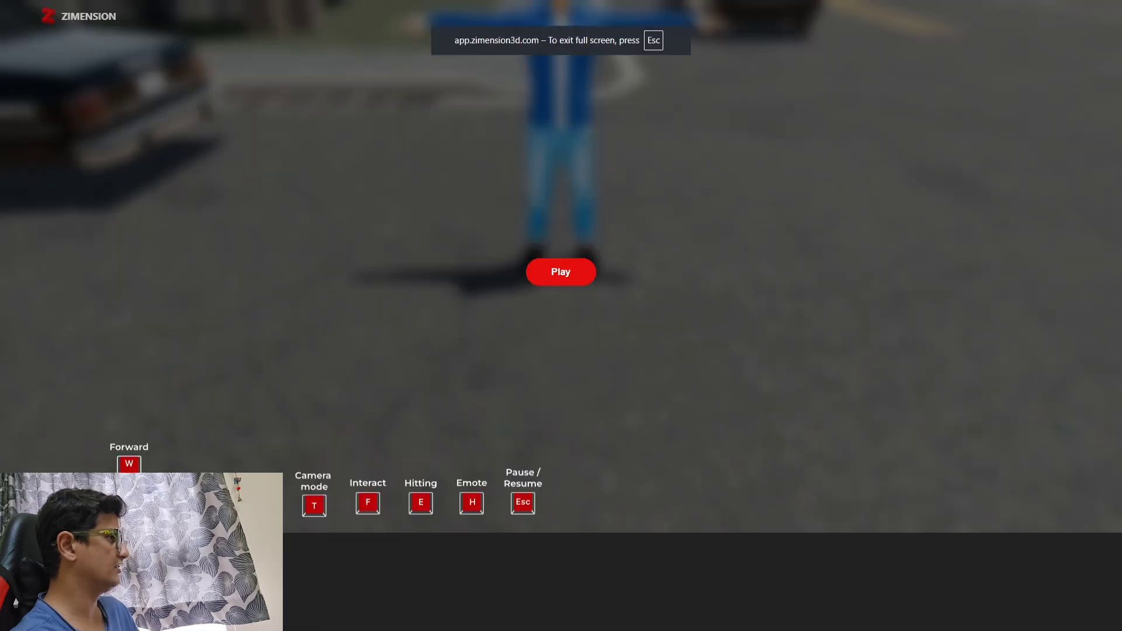
Run past the hotdog van and Welcome sign to the yellow taxi, try its door, then pause
{"action": "key", "text": "w"}
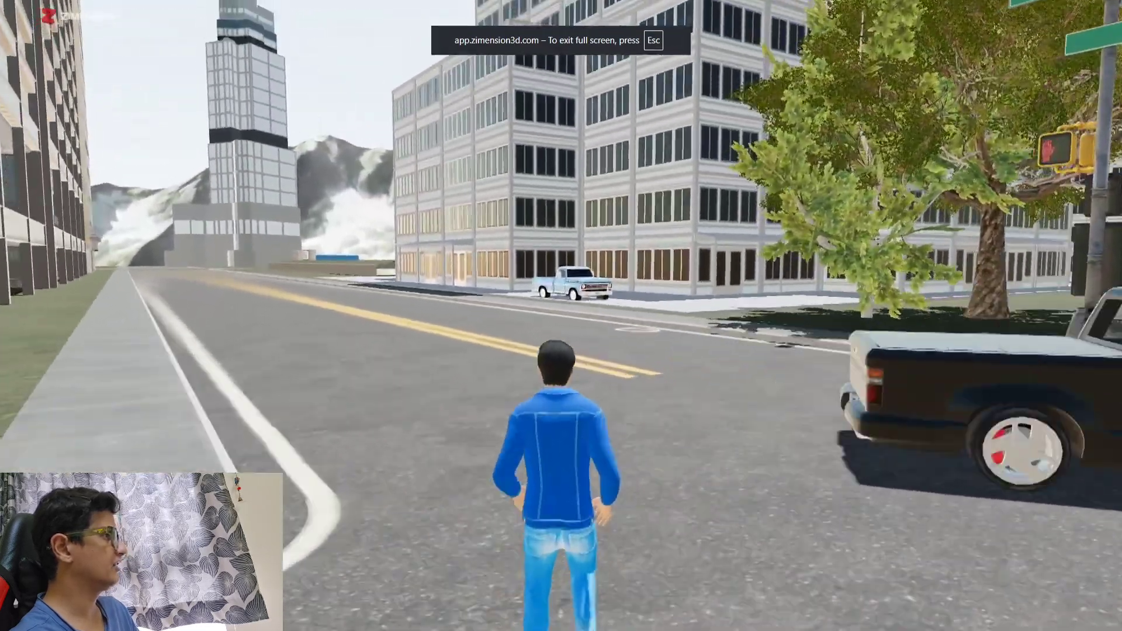
{"action": "key", "text": "w"}
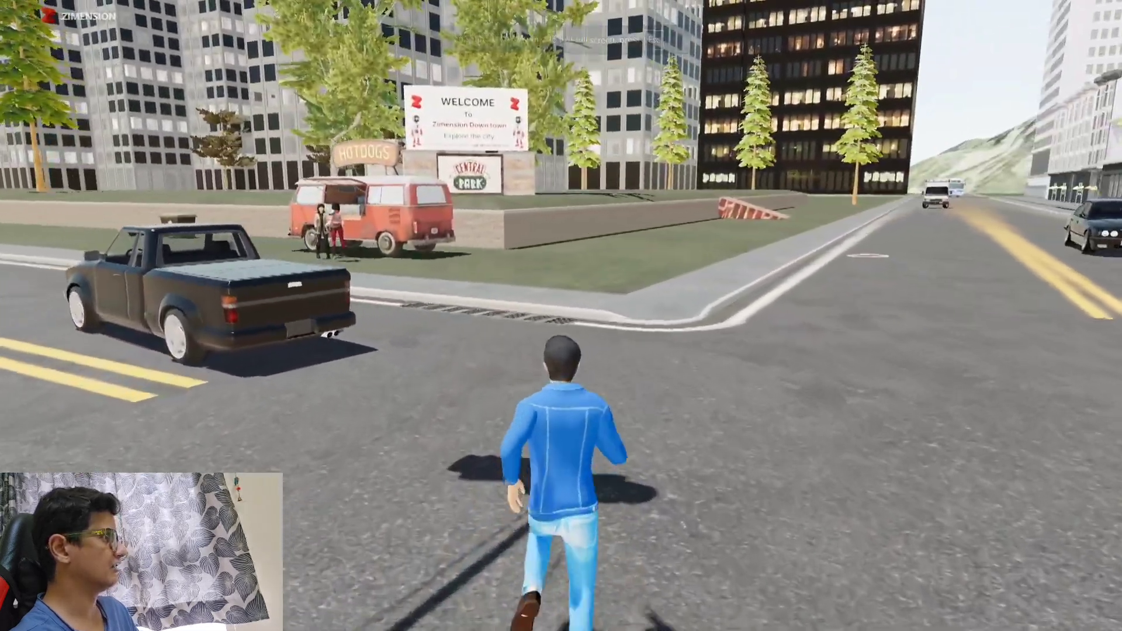
{"action": "key", "text": "w"}
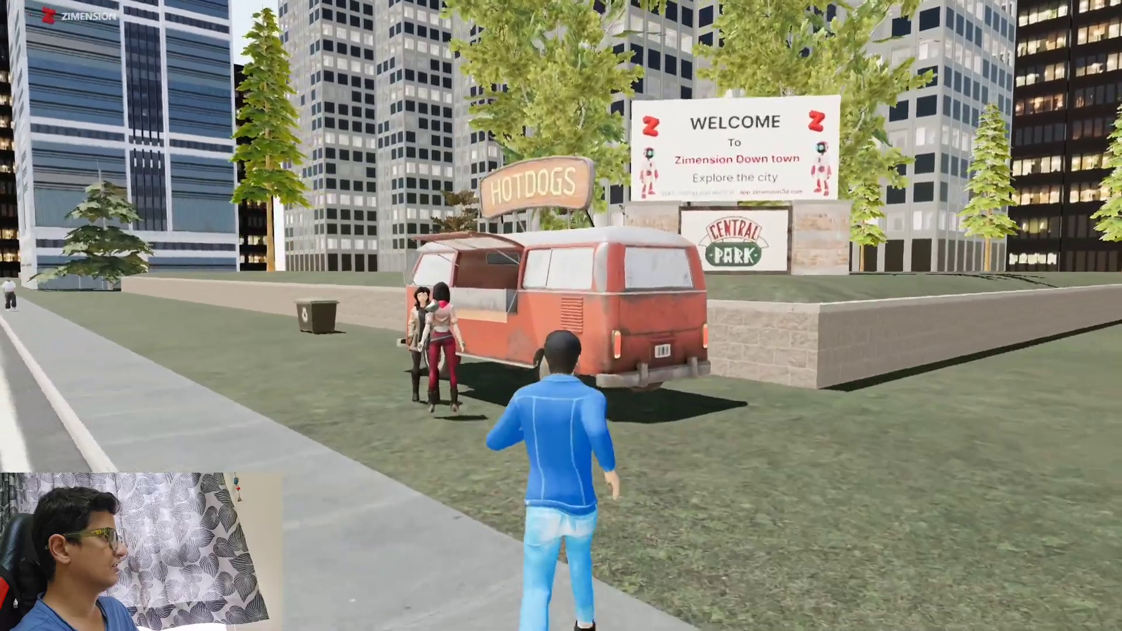
{"action": "key", "text": "w"}
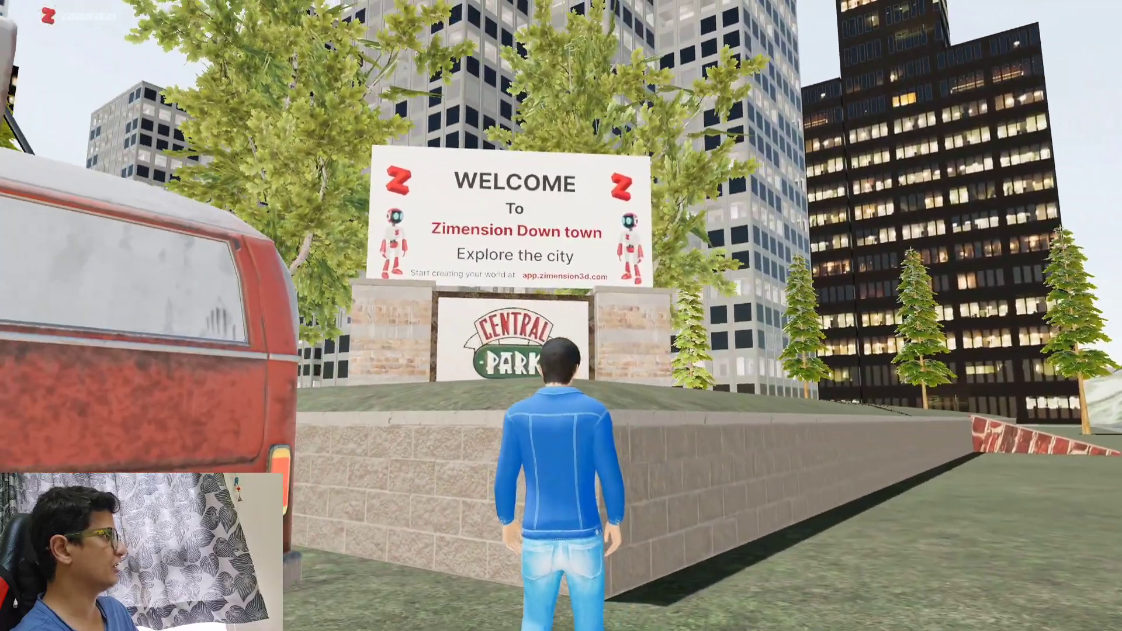
{"action": "key", "text": "w"}
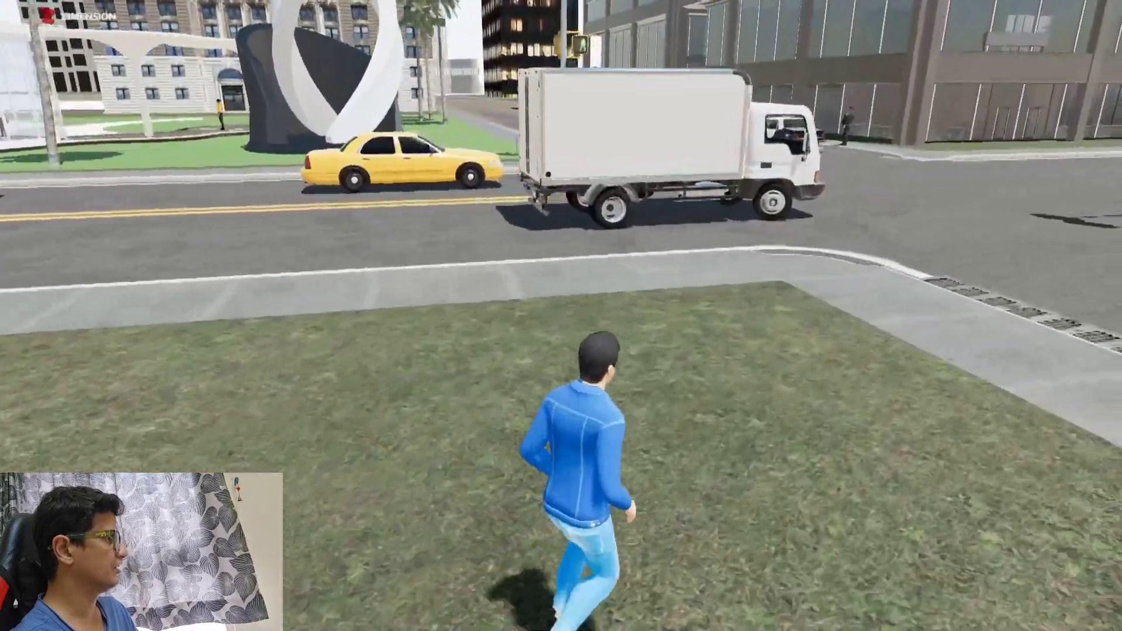
{"action": "key", "text": "w"}
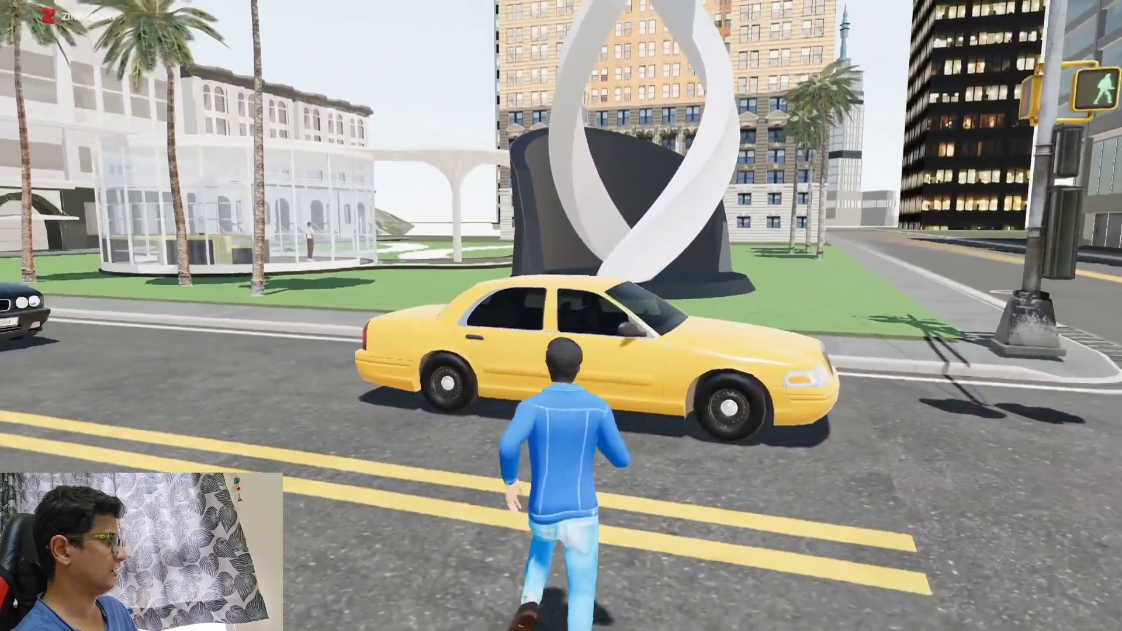
{"action": "key", "text": "w"}
{"action": "key", "text": "e"}
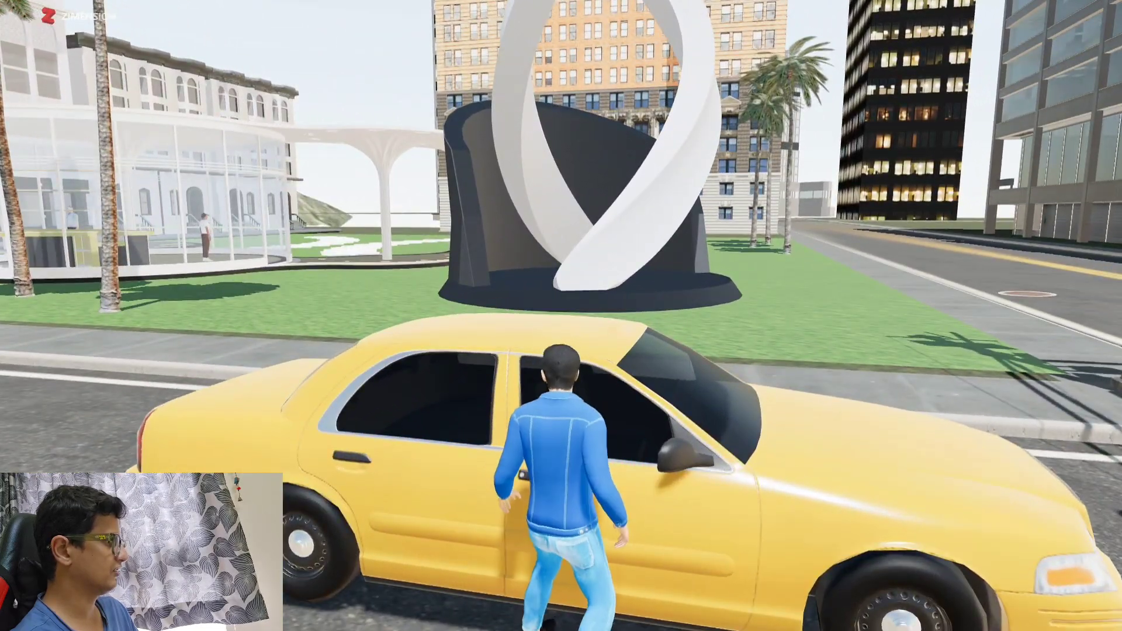
{"action": "key", "text": "Escape"}
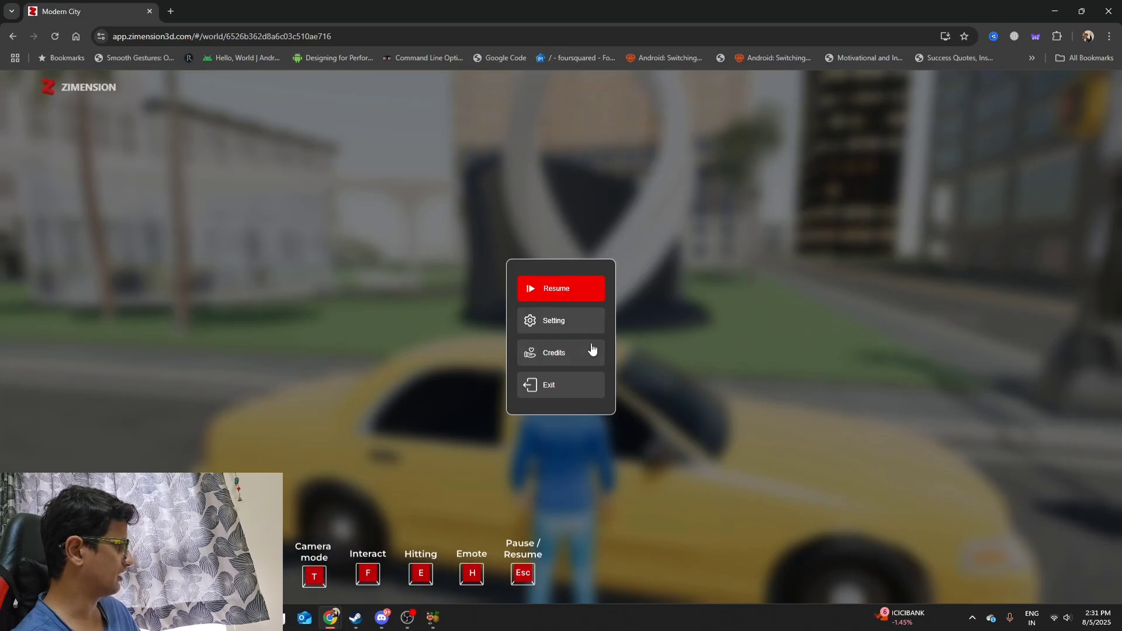
Resume, walk from the taxi across the street to the police officer, and emote
{"action": "left_click", "coordinate": [556, 285]}
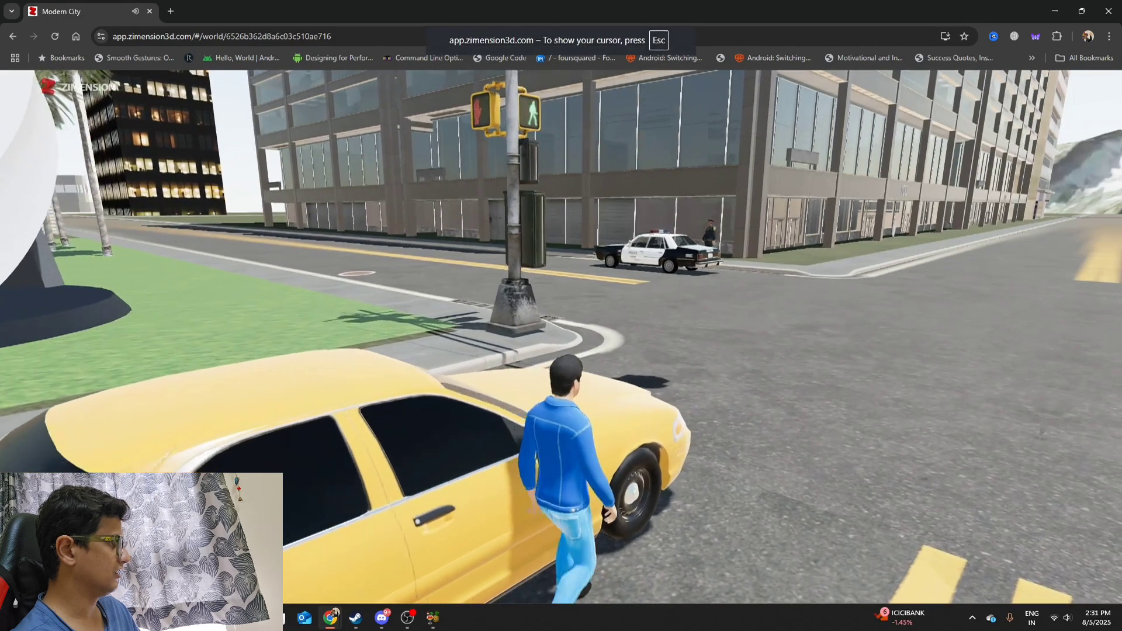
{"action": "key", "text": "w"}
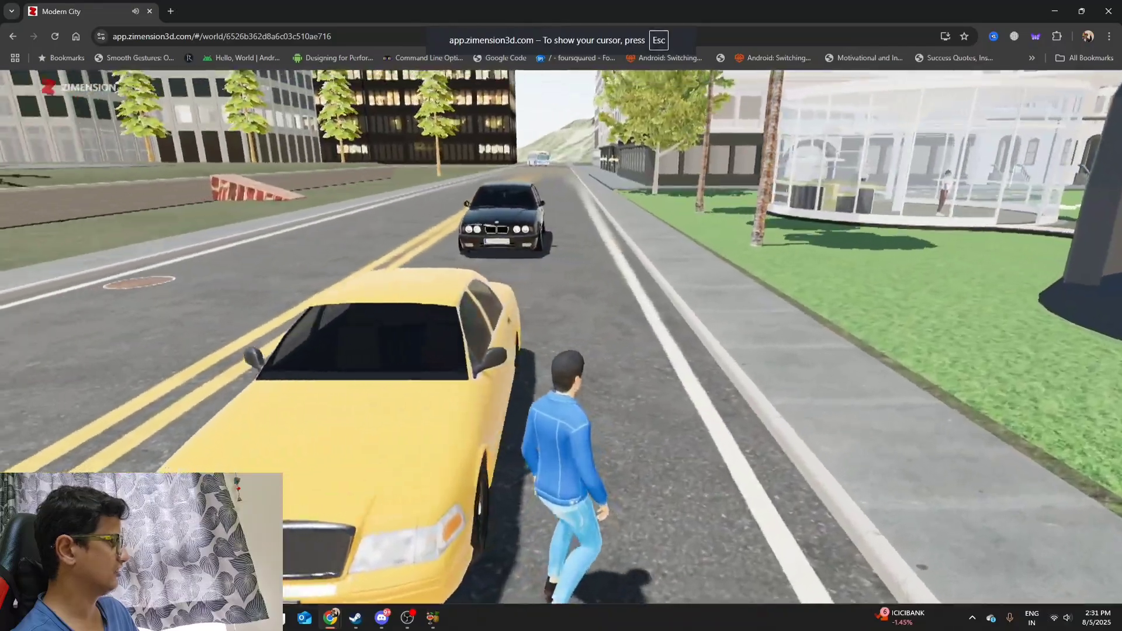
{"action": "key", "text": "w"}
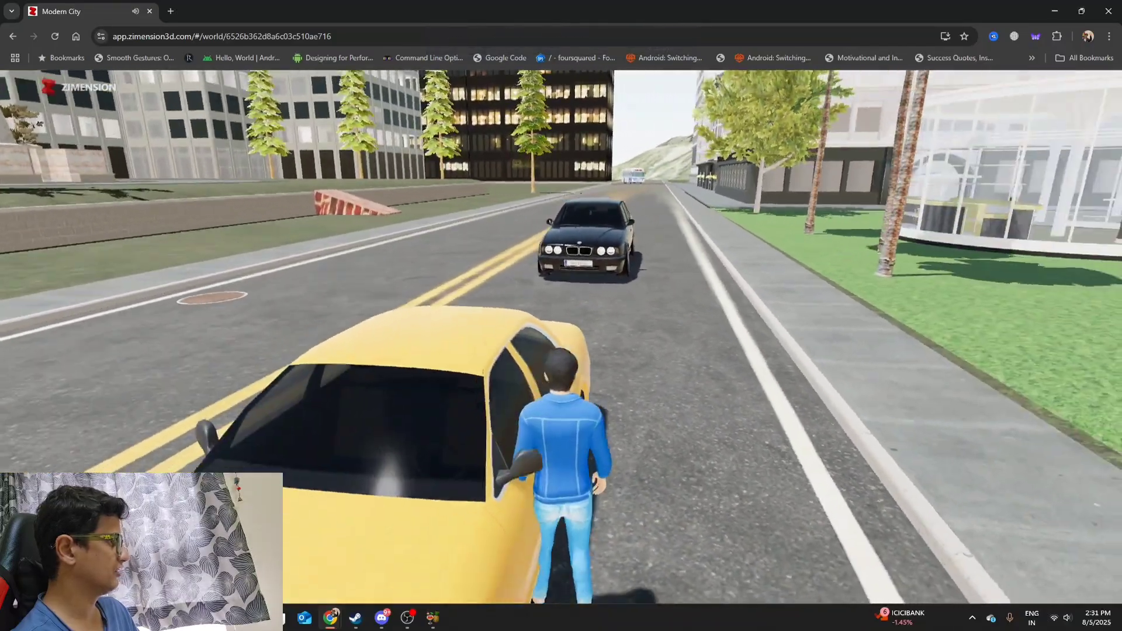
{"action": "key", "text": "w"}
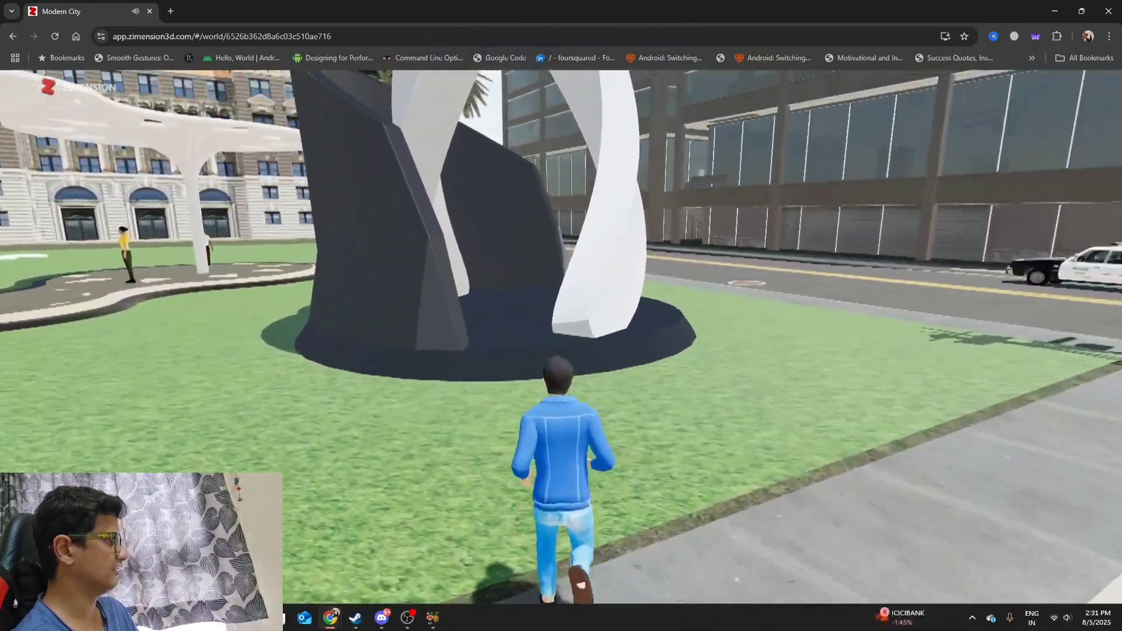
{"action": "key", "text": "w"}
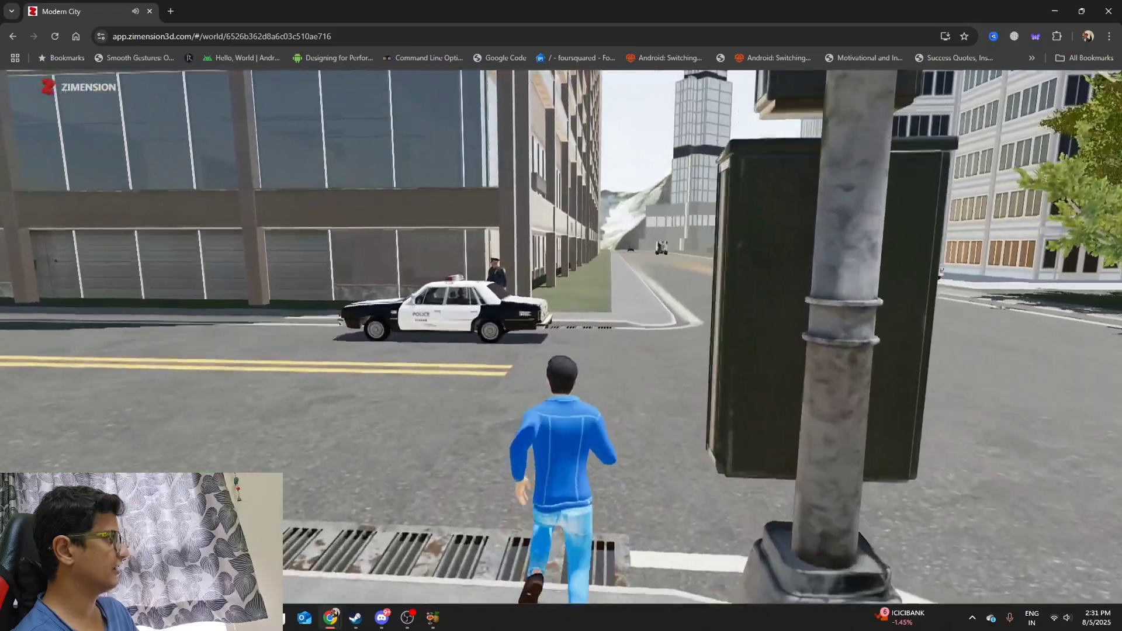
{"action": "key", "text": "w"}
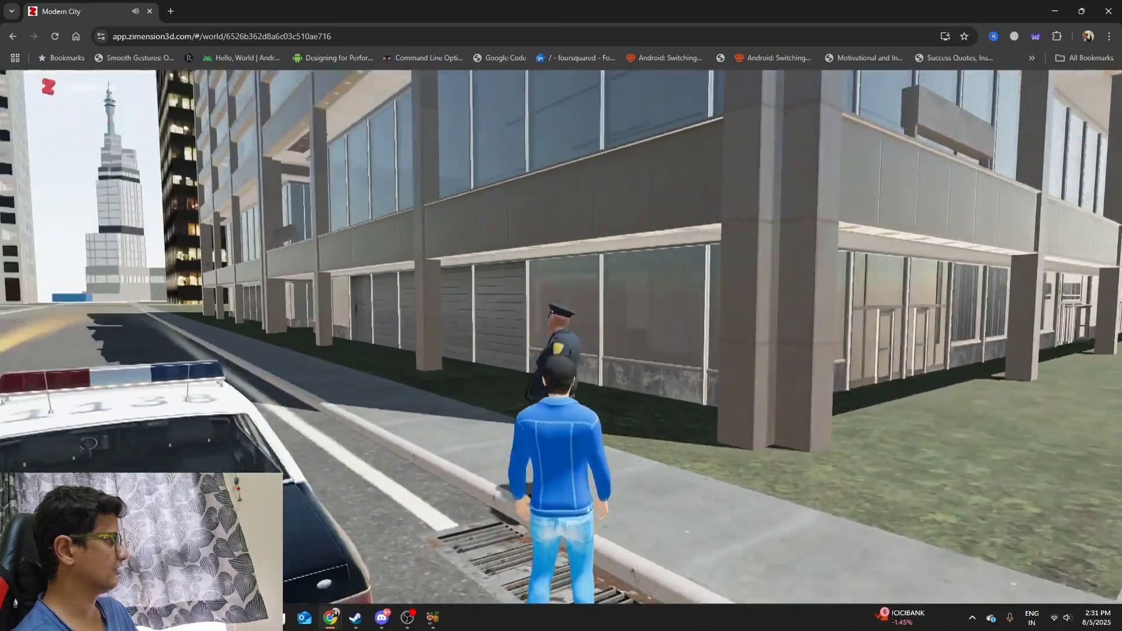
{"action": "key", "text": "w"}
{"action": "key", "text": "w"}
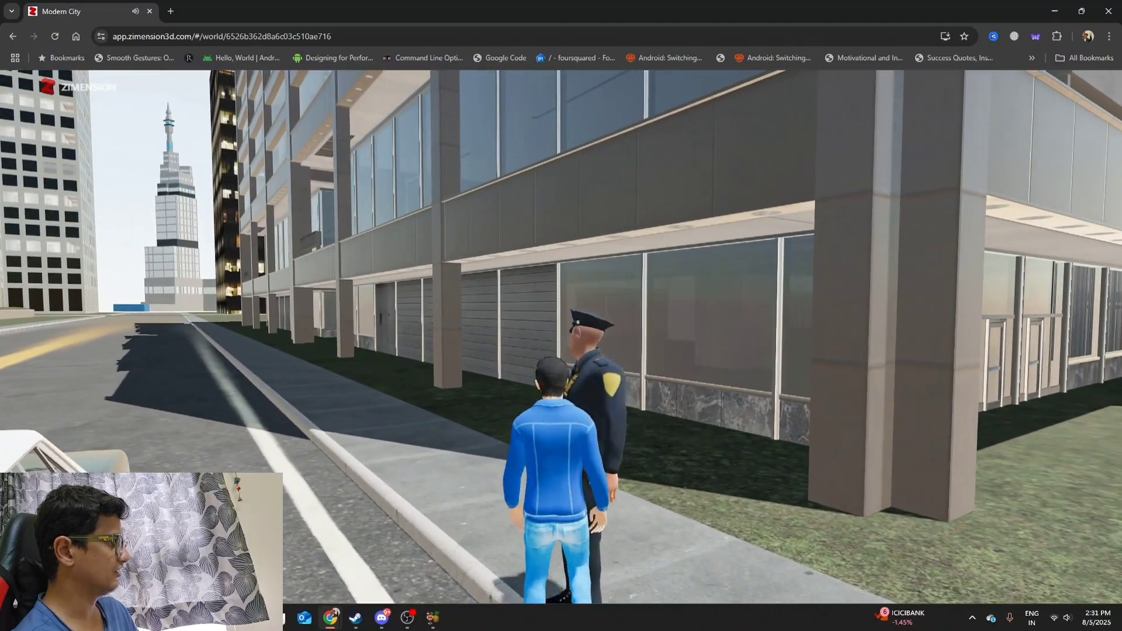
{"action": "key", "text": "space"}
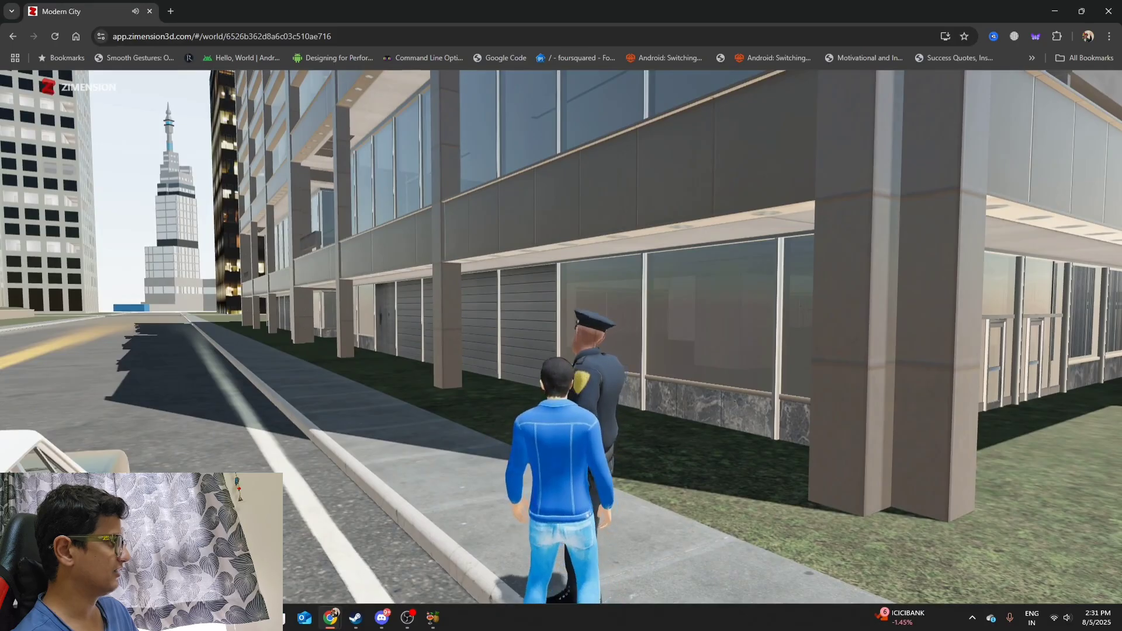
Run and jump across the plaza and grass toward the street, then pause the game
{"action": "key", "text": "w"}
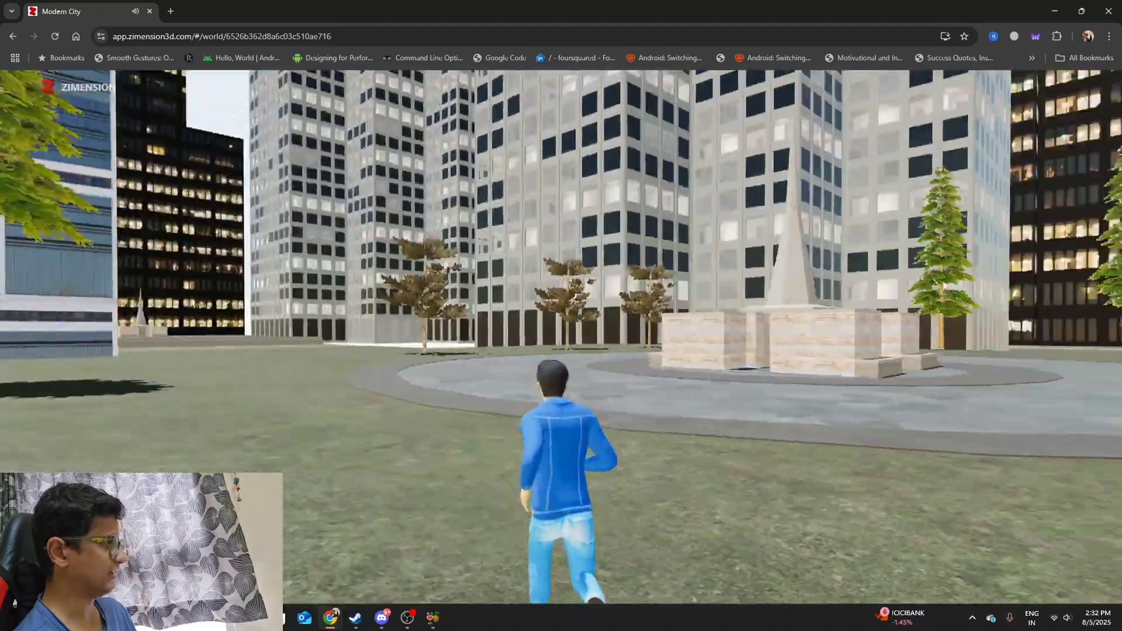
{"action": "key", "text": "w"}
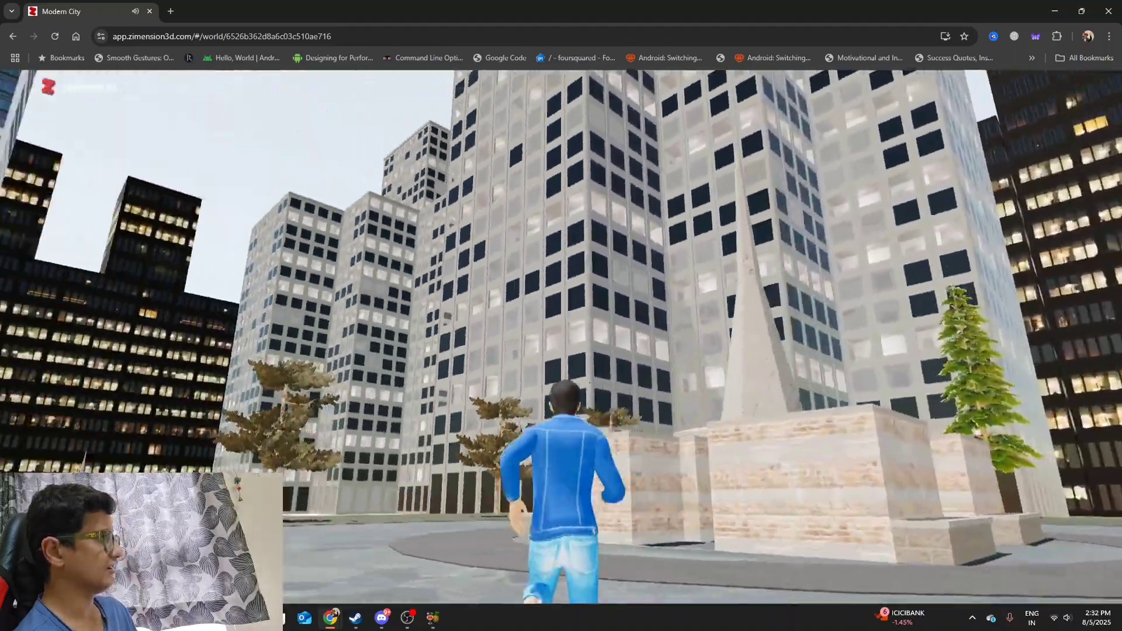
{"action": "key", "text": "w"}
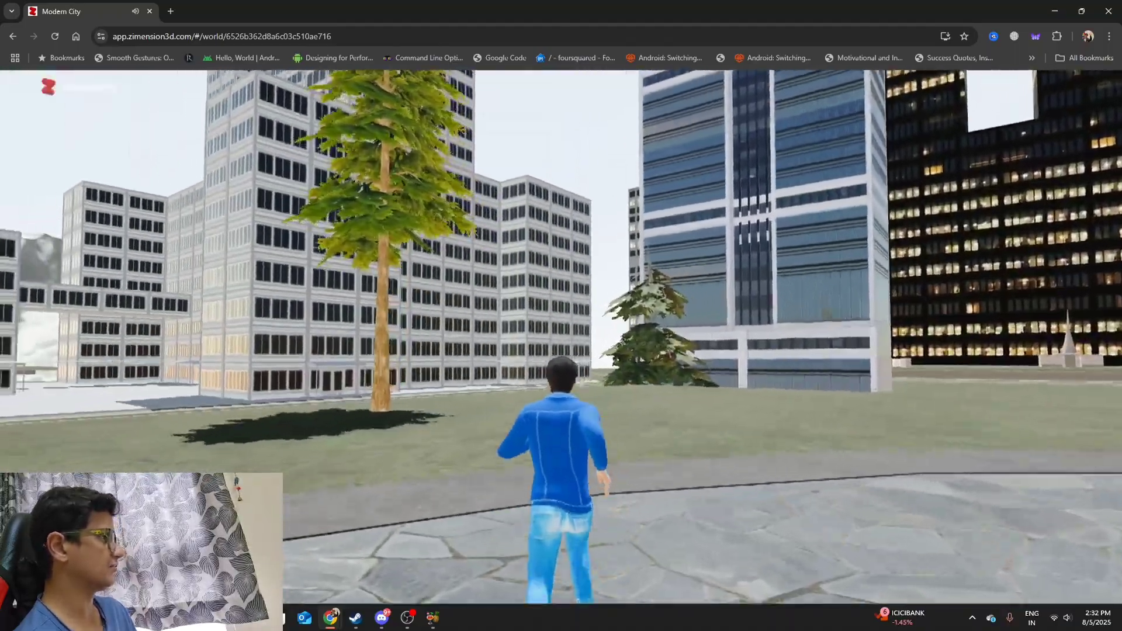
{"action": "key", "text": "space"}
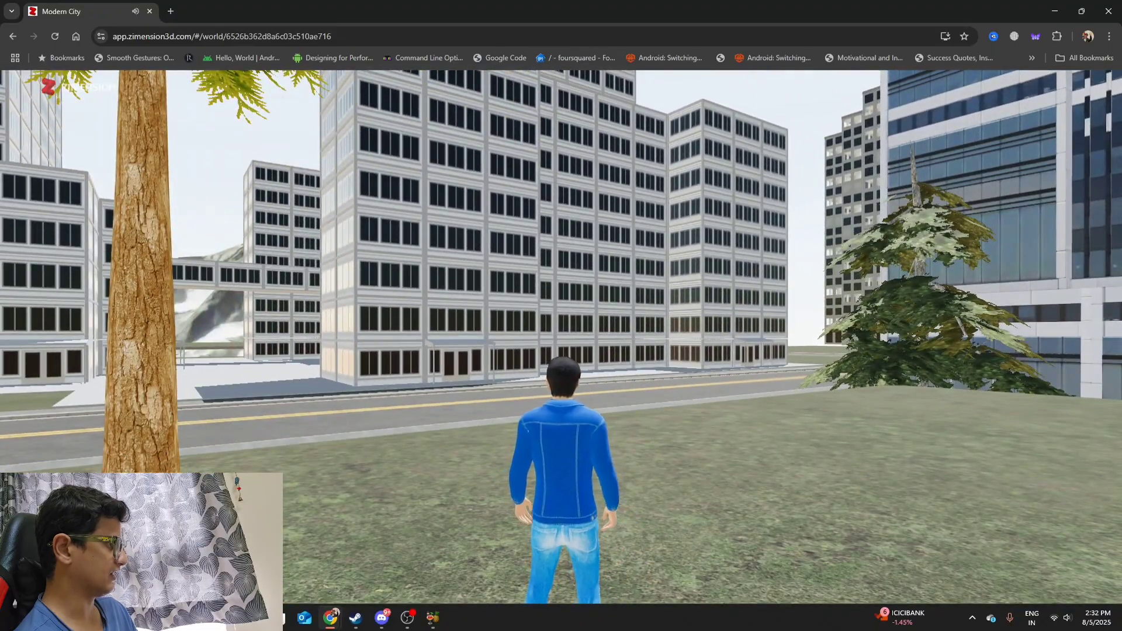
{"action": "key", "text": "a"}
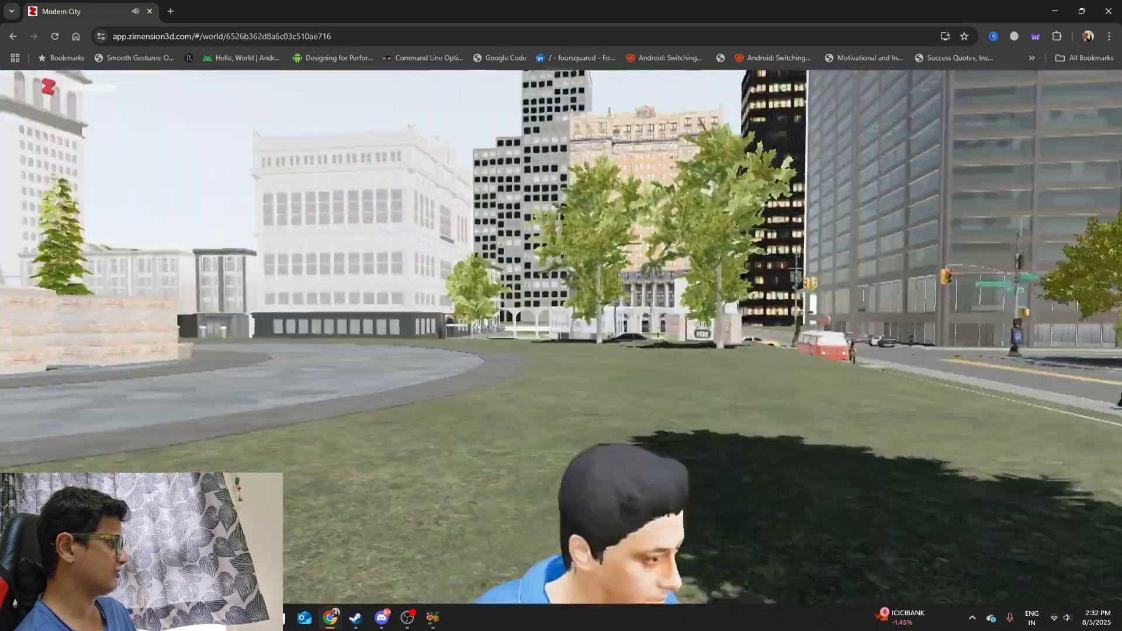
{"action": "key", "text": "a"}
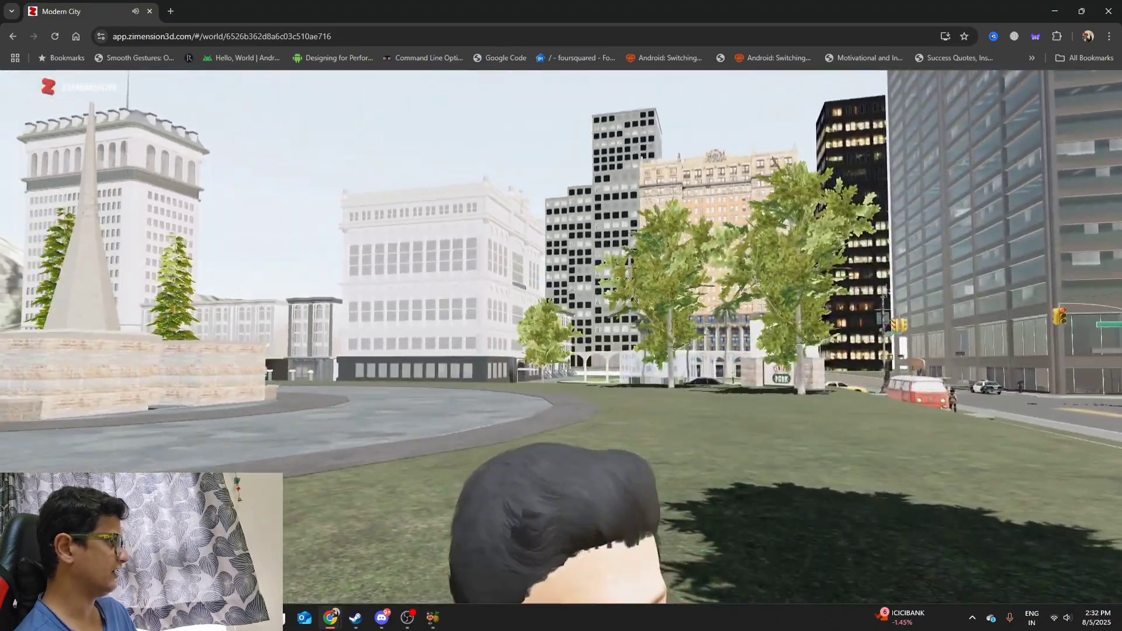
{"action": "key", "text": "w"}
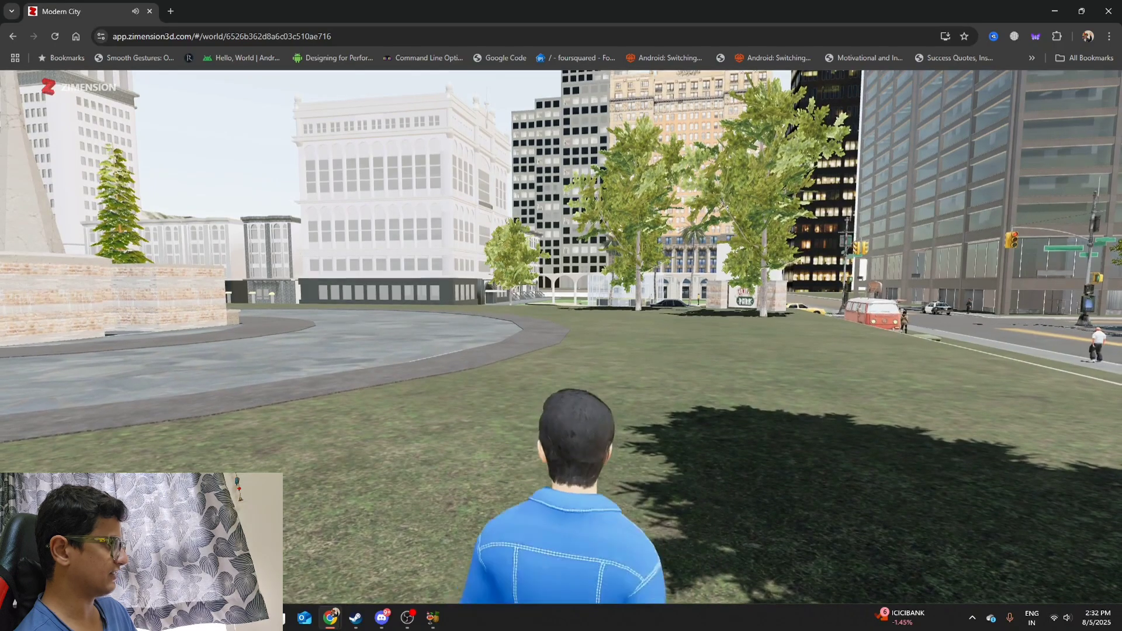
{"action": "key", "text": "d"}
{"action": "key", "text": "w"}
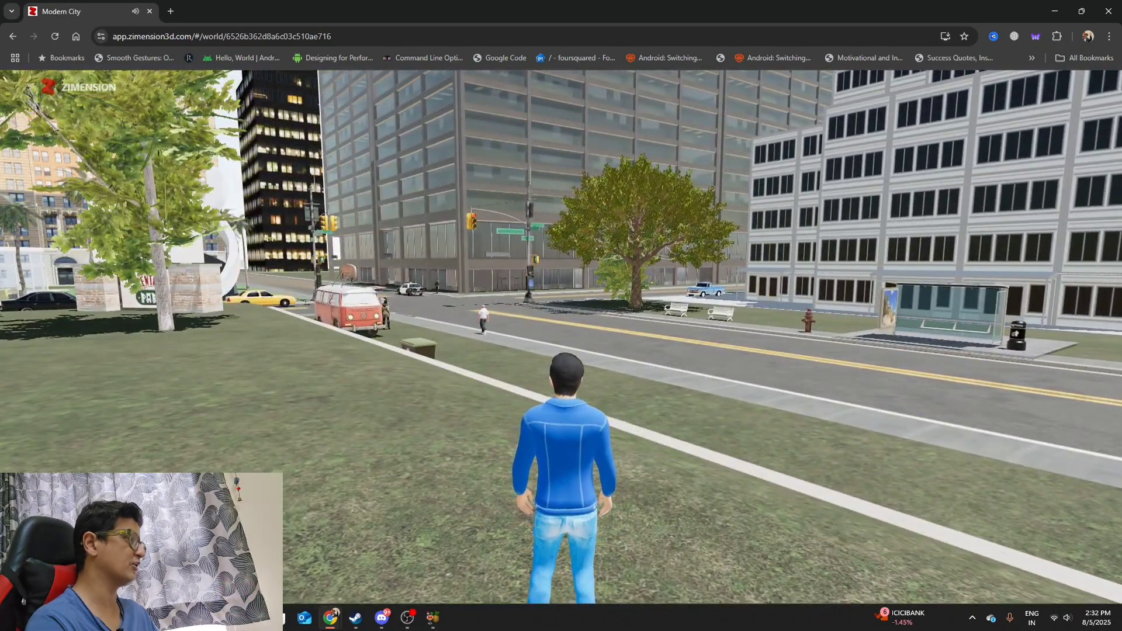
{"action": "key", "text": "Escape"}
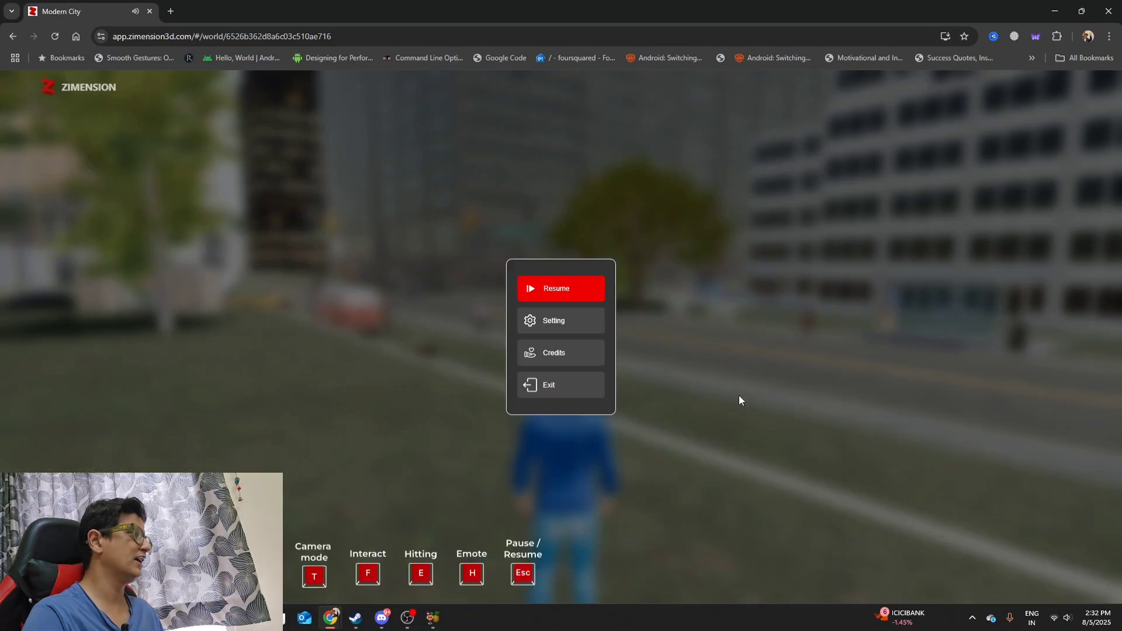
Choose Exit in the pause menu to leave Modern City for the dashboard
{"action": "left_click", "coordinate": [576, 387]}
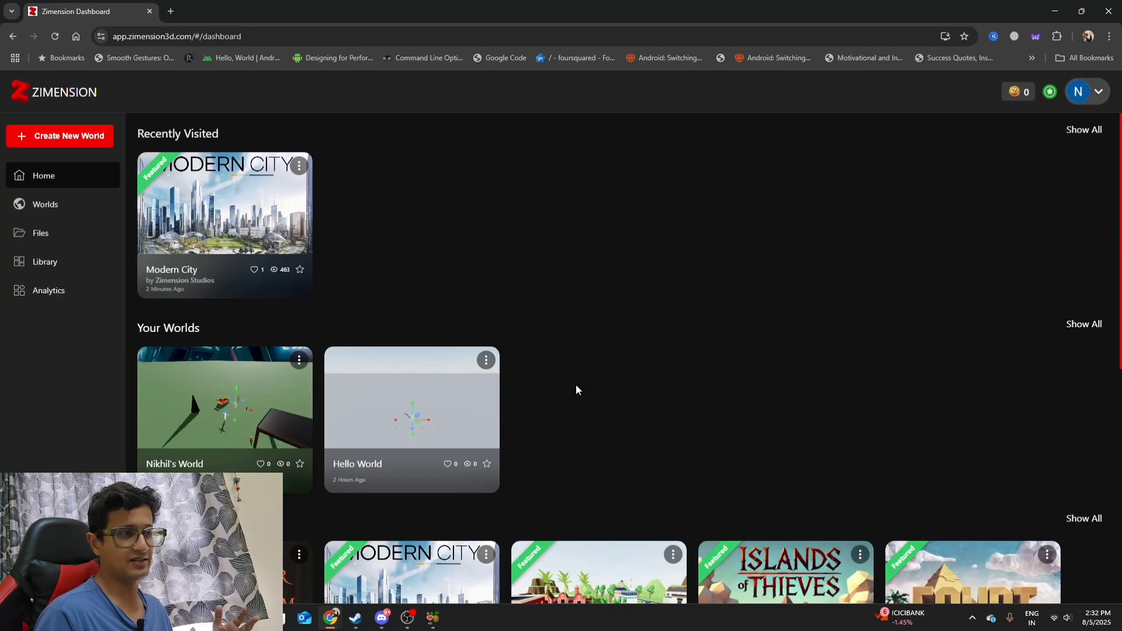